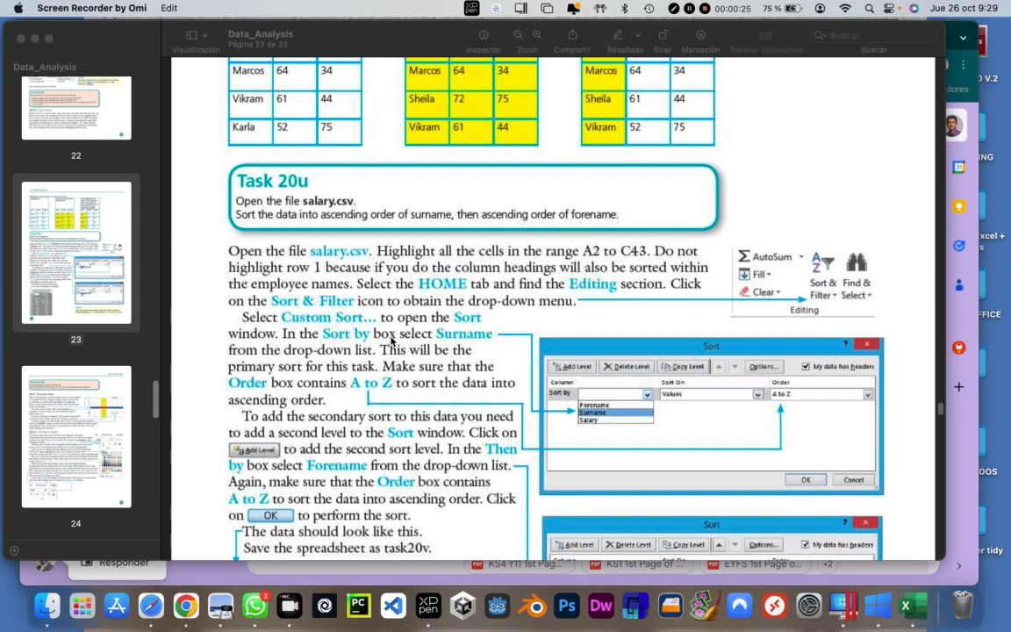
Read textbook sections 20.5 Present data and 20.5.1 Enhance data, covering cell selection, font styles, fill colours and font colours
scroll(392, 340, down, 15)
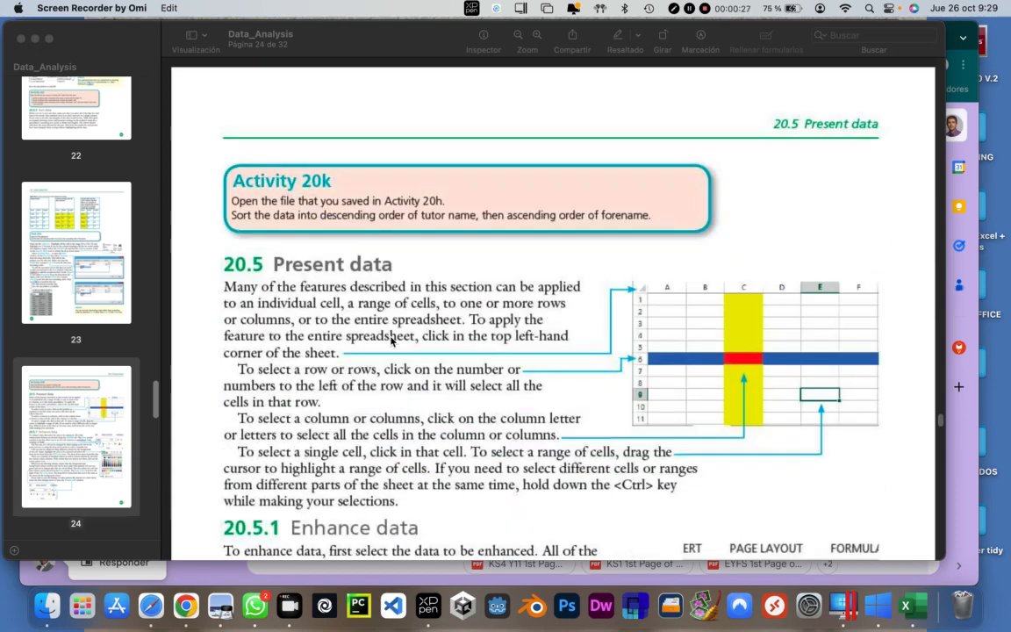
scroll(392, 339, down, 2)
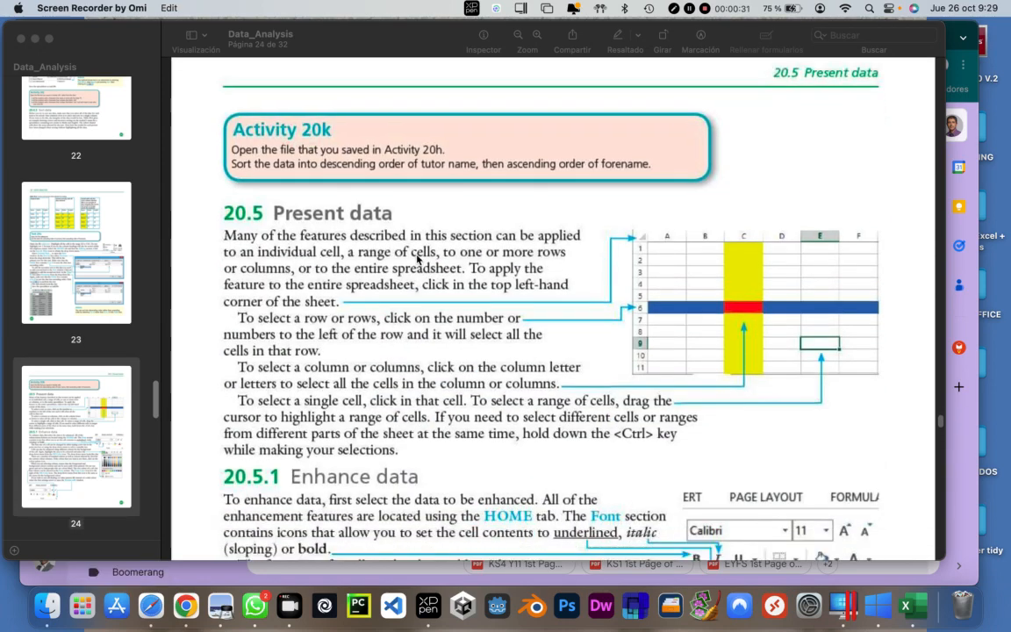
scroll(417, 259, down, 1)
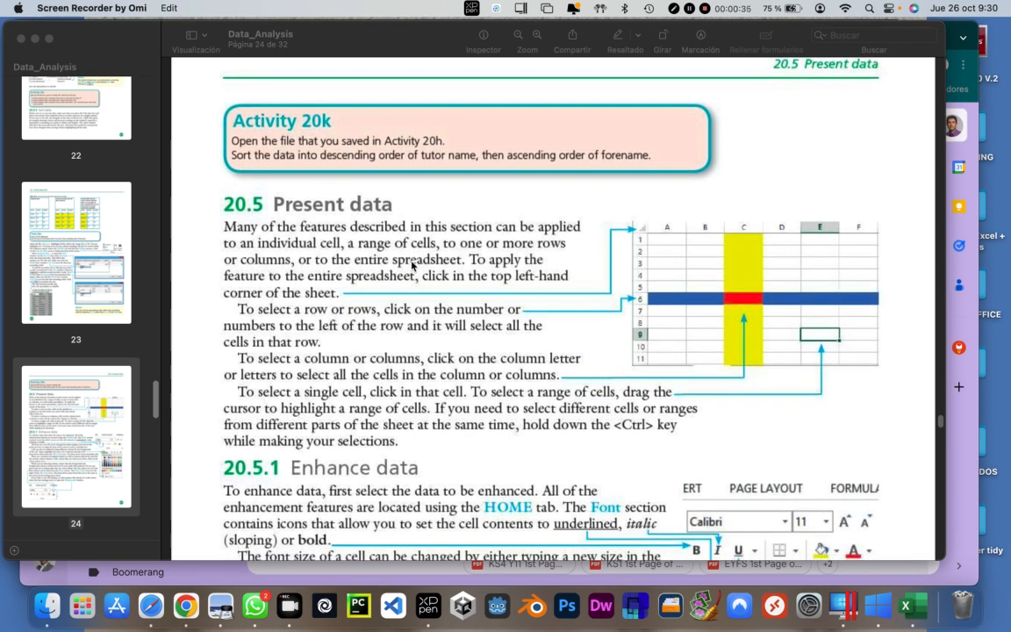
scroll(413, 266, down, 1)
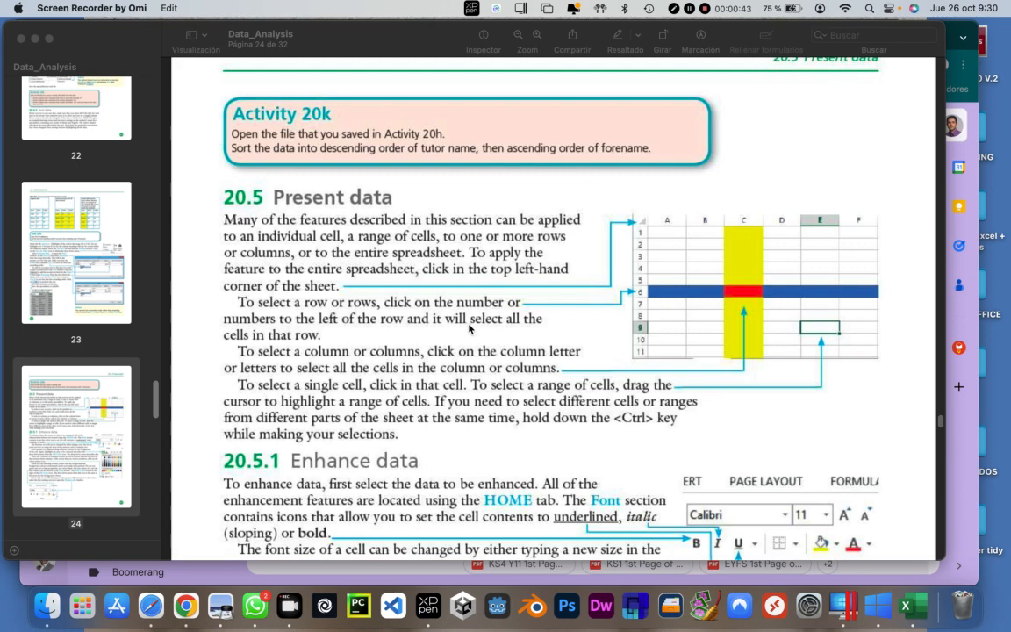
scroll(430, 285, down, 1)
scroll(333, 260, down, 5)
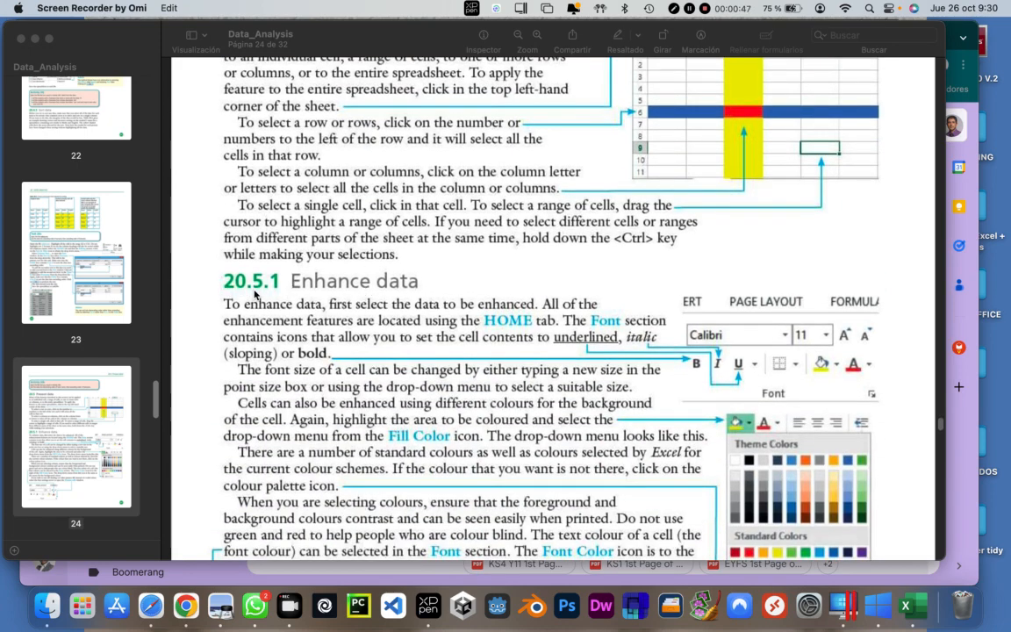
scroll(451, 312, down, 2)
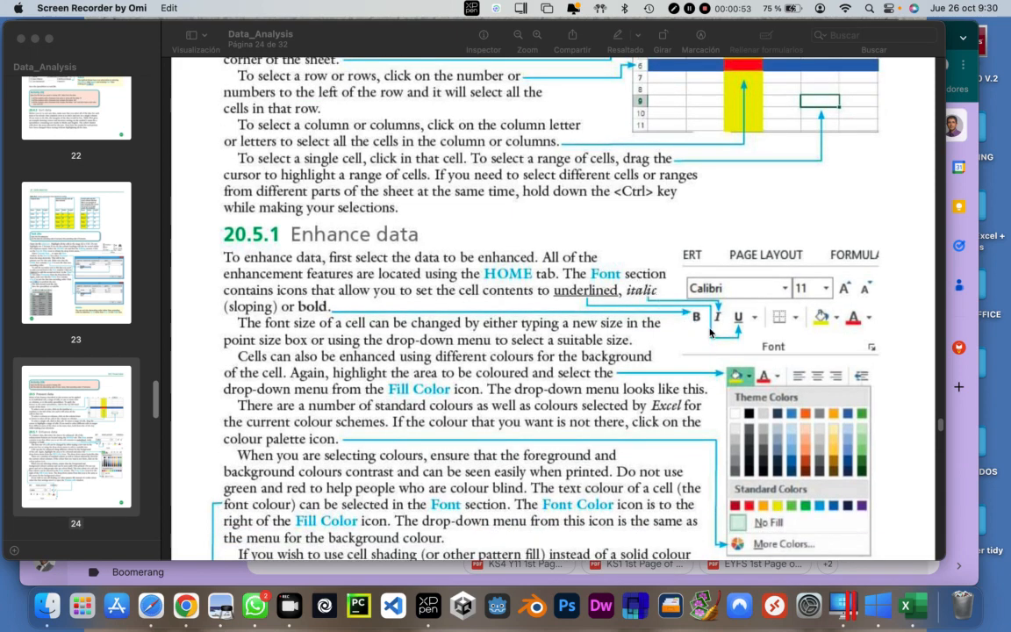
scroll(629, 342, down, 3)
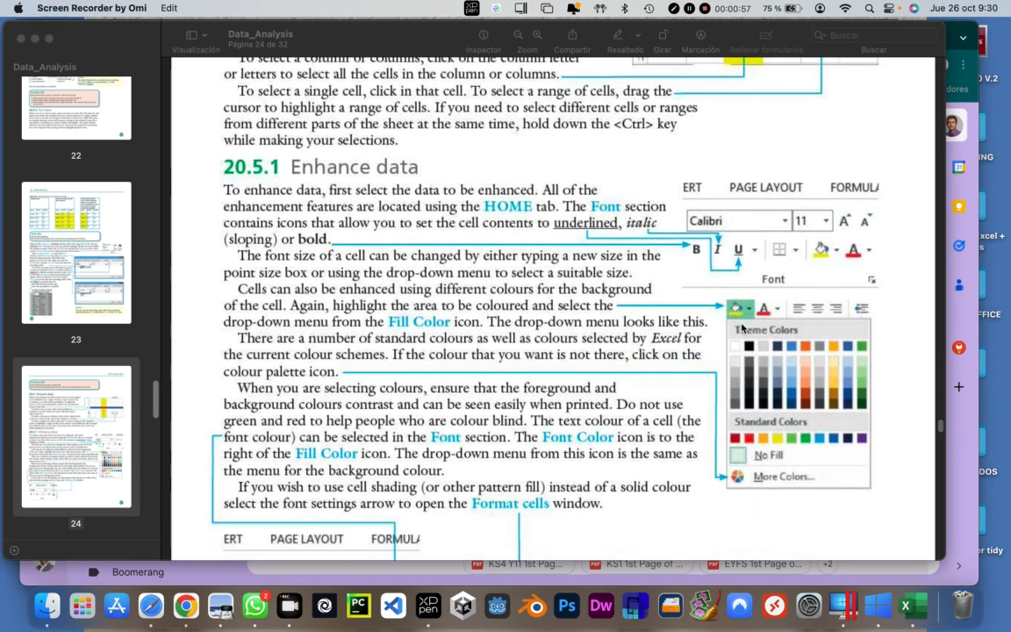
scroll(575, 323, down, 3)
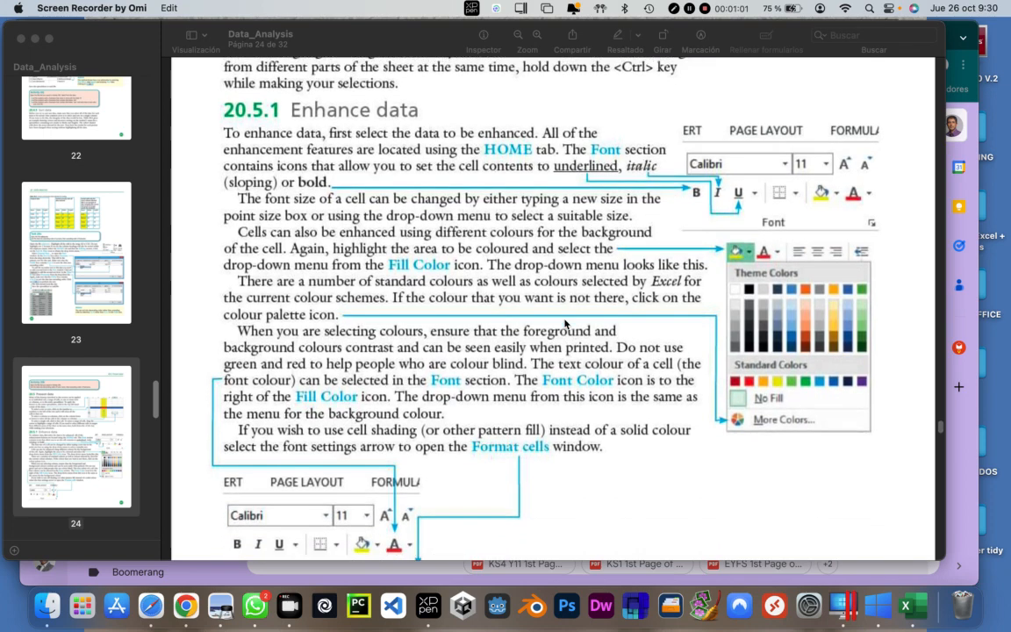
scroll(565, 324, down, 2)
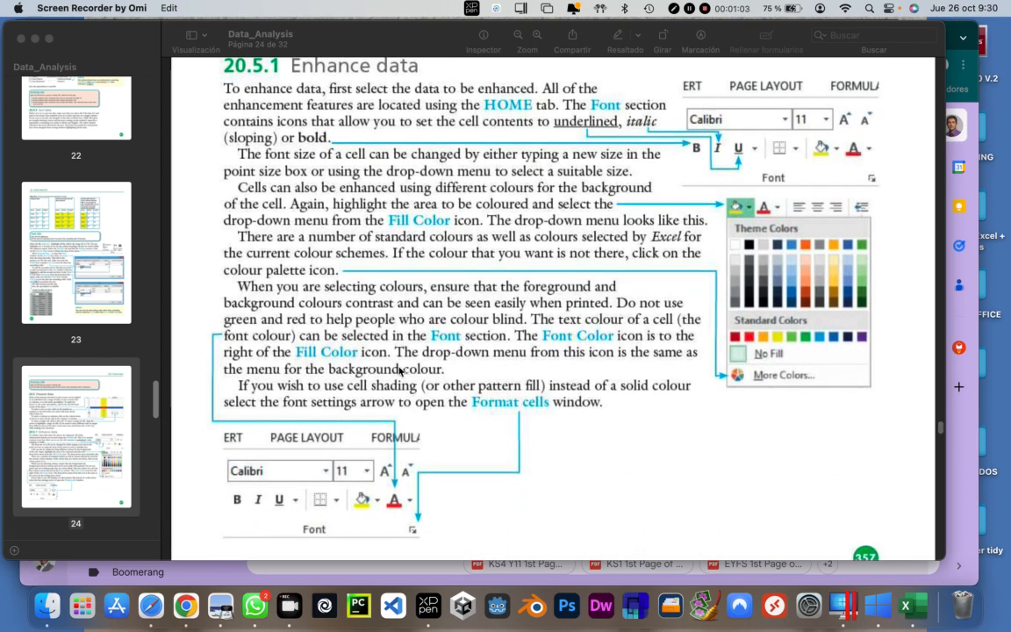
scroll(476, 370, down, 3)
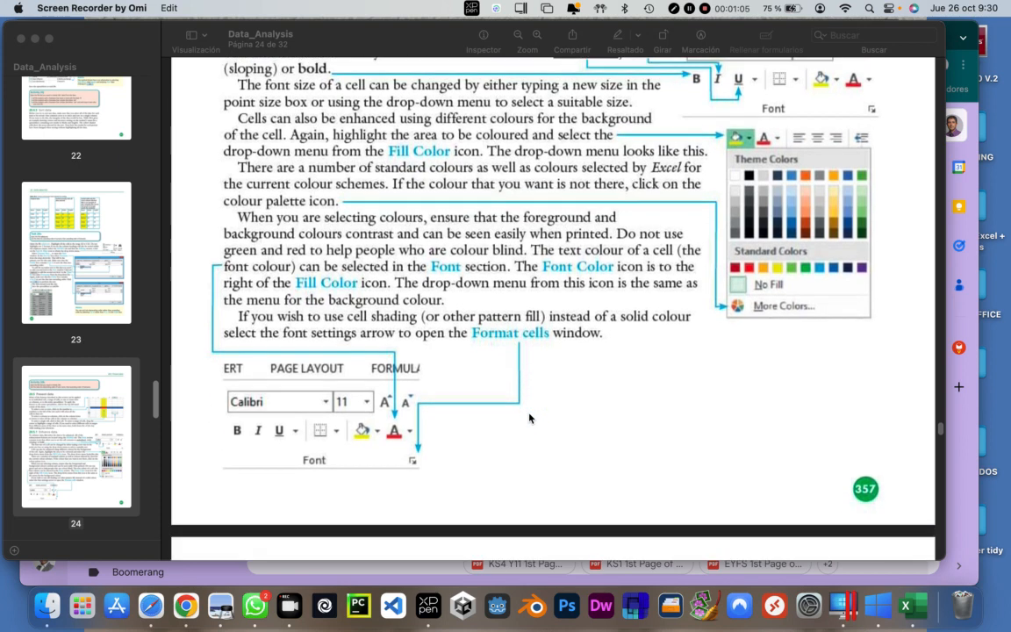
scroll(529, 418, down, 1)
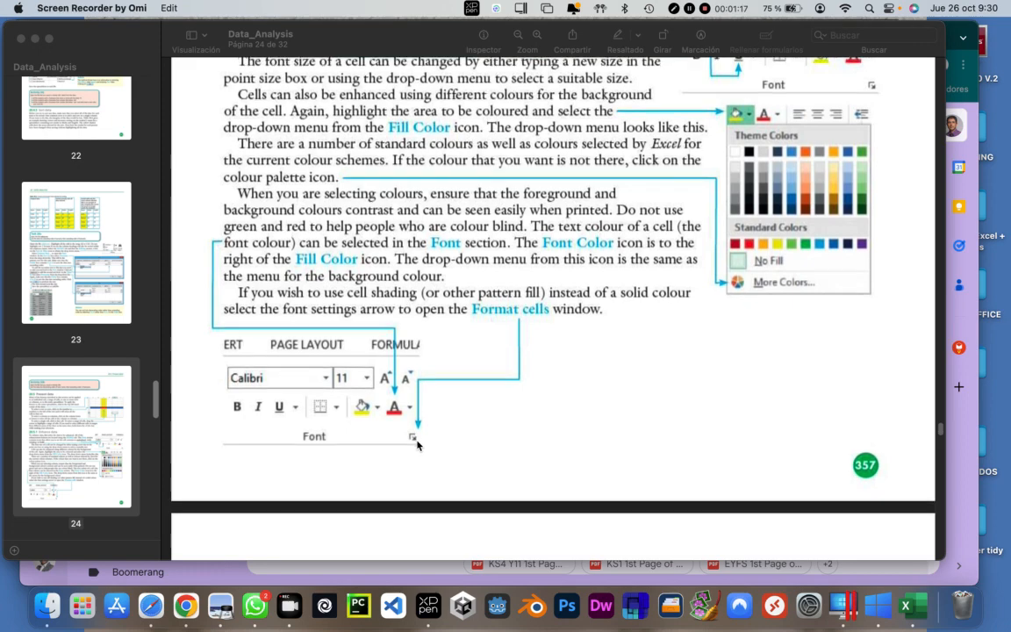
Read the textbook page on Format Cells fill patterns, alignment and text wrapping, through to the instructions for Task 20v
scroll(417, 444, down, 5)
scroll(417, 444, down, 4)
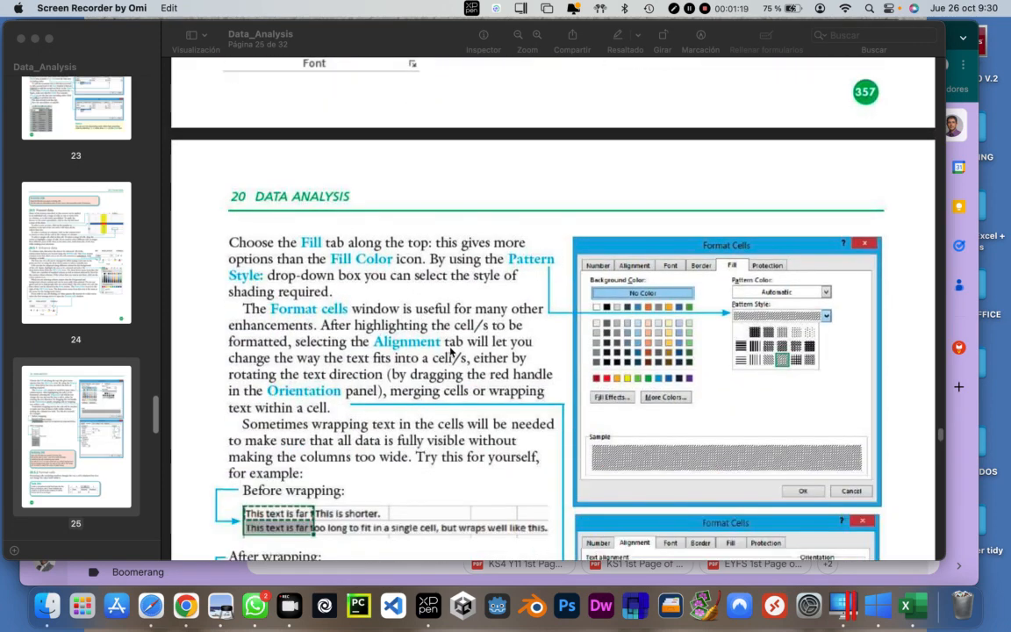
scroll(416, 153, up, 2)
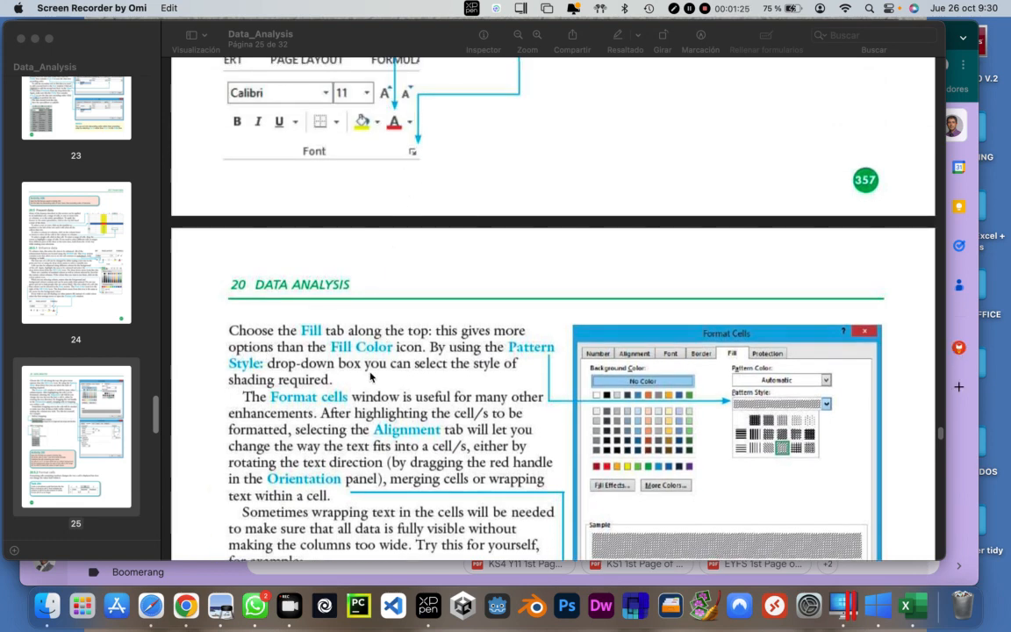
scroll(370, 376, down, 1)
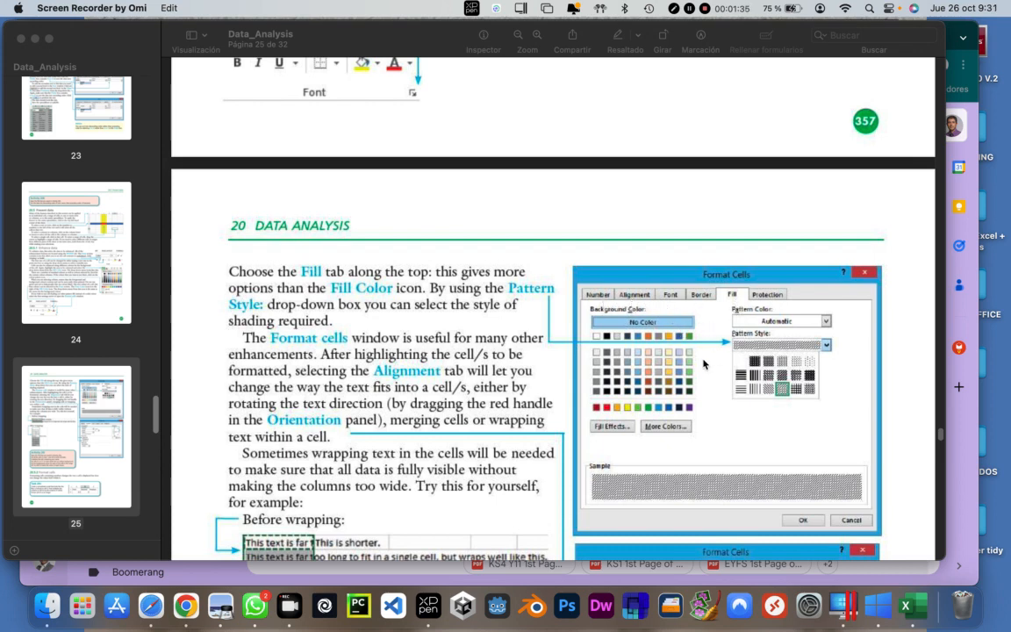
scroll(439, 382, down, 3)
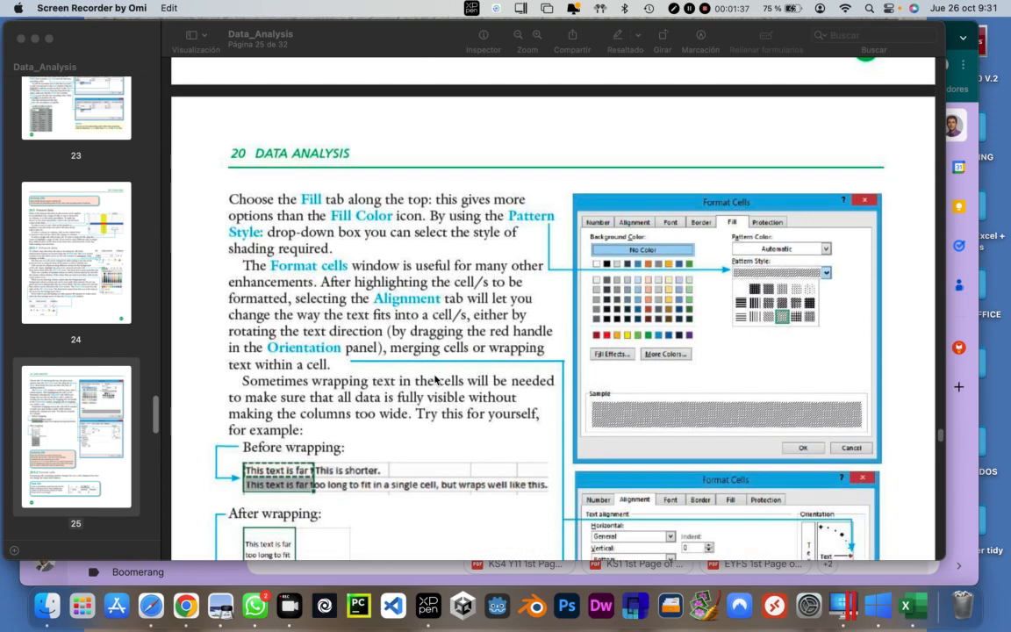
scroll(436, 379, down, 4)
scroll(436, 379, up, 2)
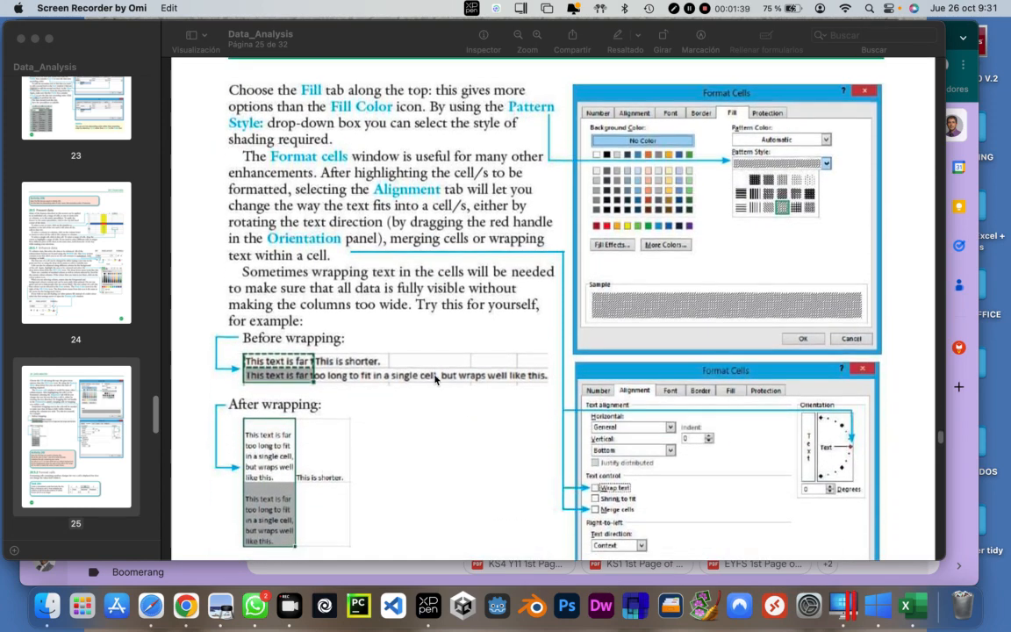
scroll(422, 248, up, 1)
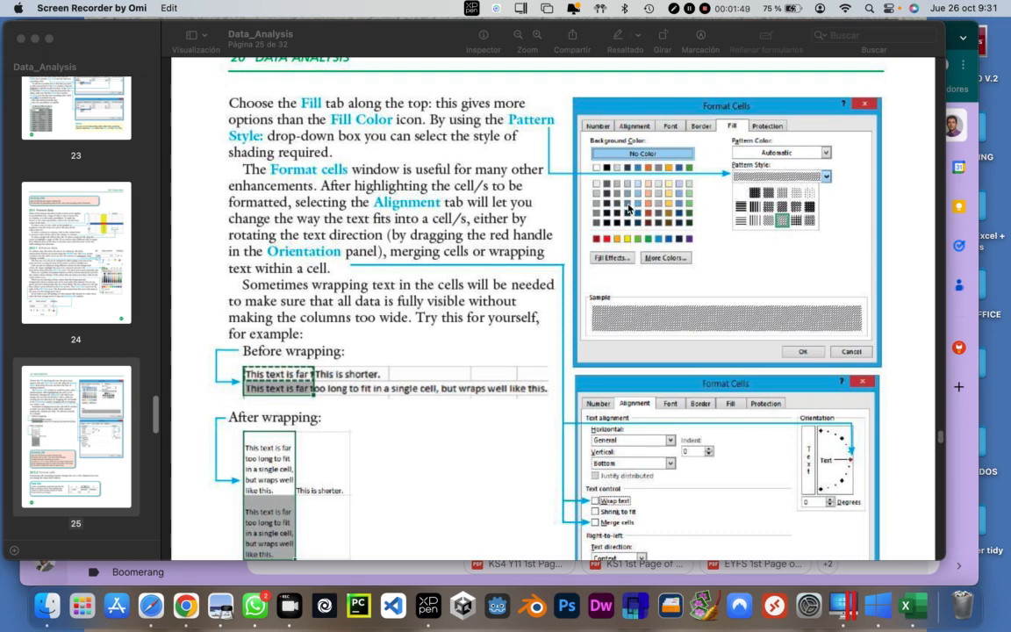
scroll(515, 215, down, 2)
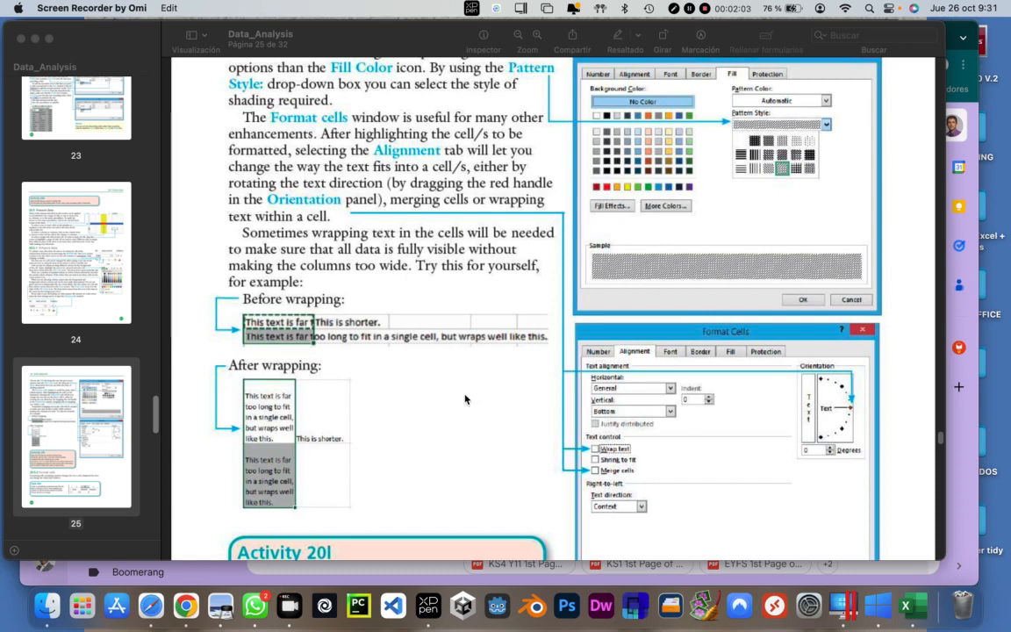
scroll(442, 402, down, 2)
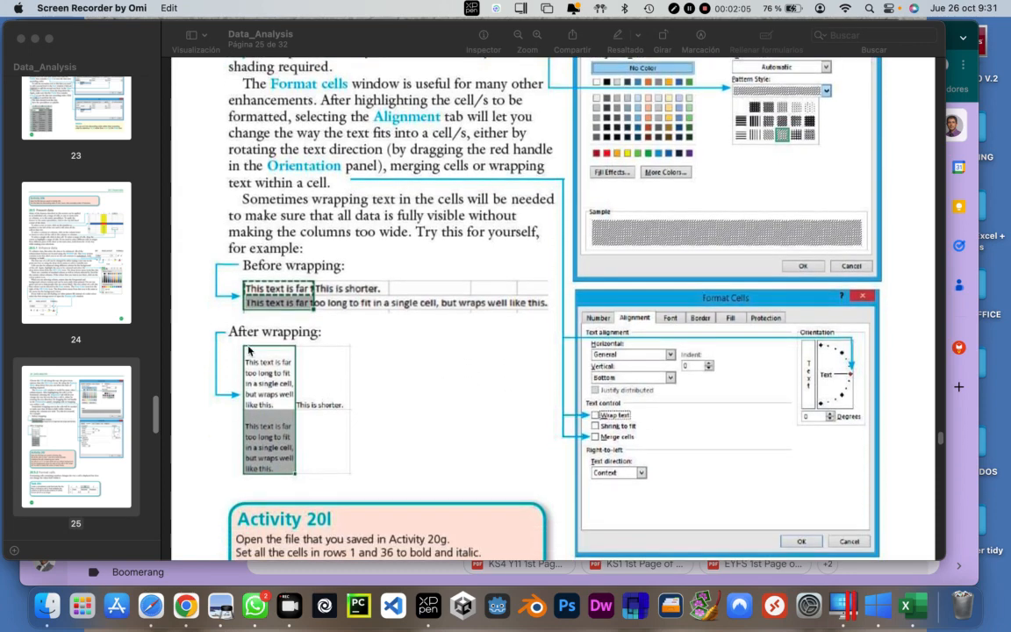
scroll(417, 361, down, 10)
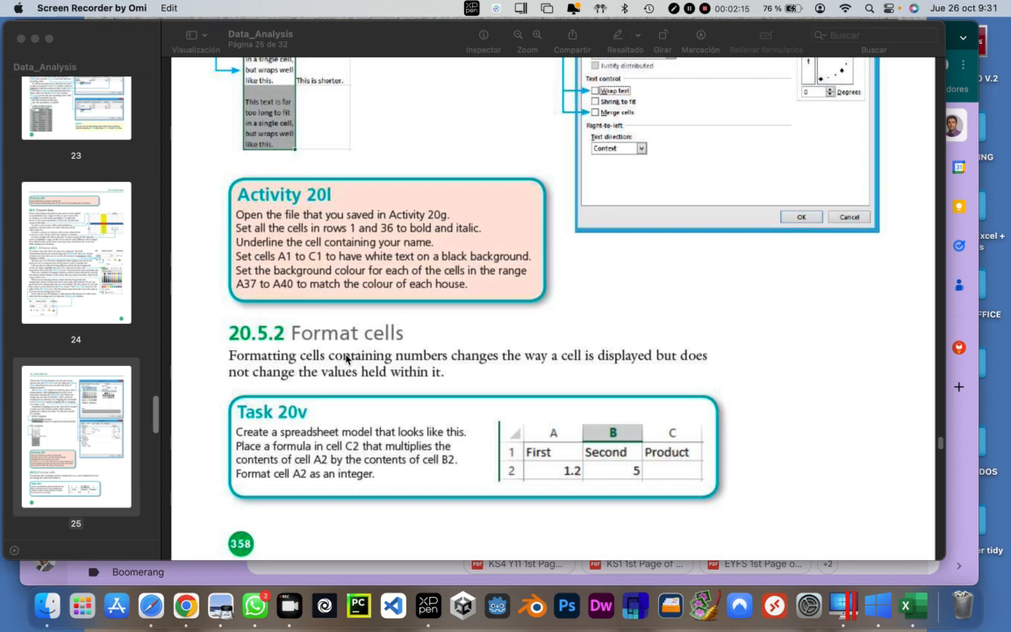
scroll(272, 370, down, 2)
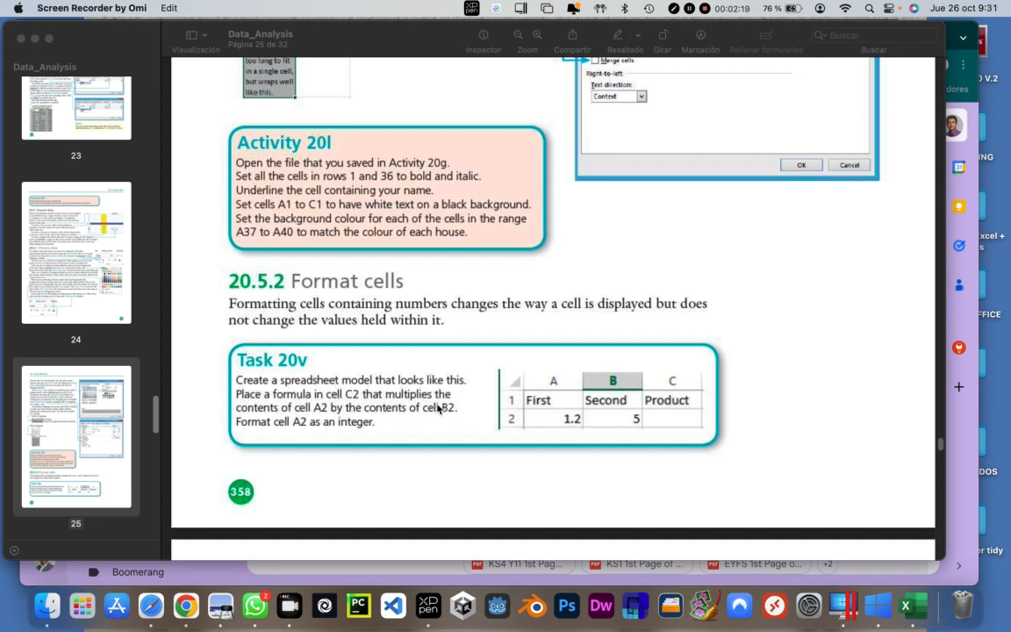
scroll(439, 409, down, 2)
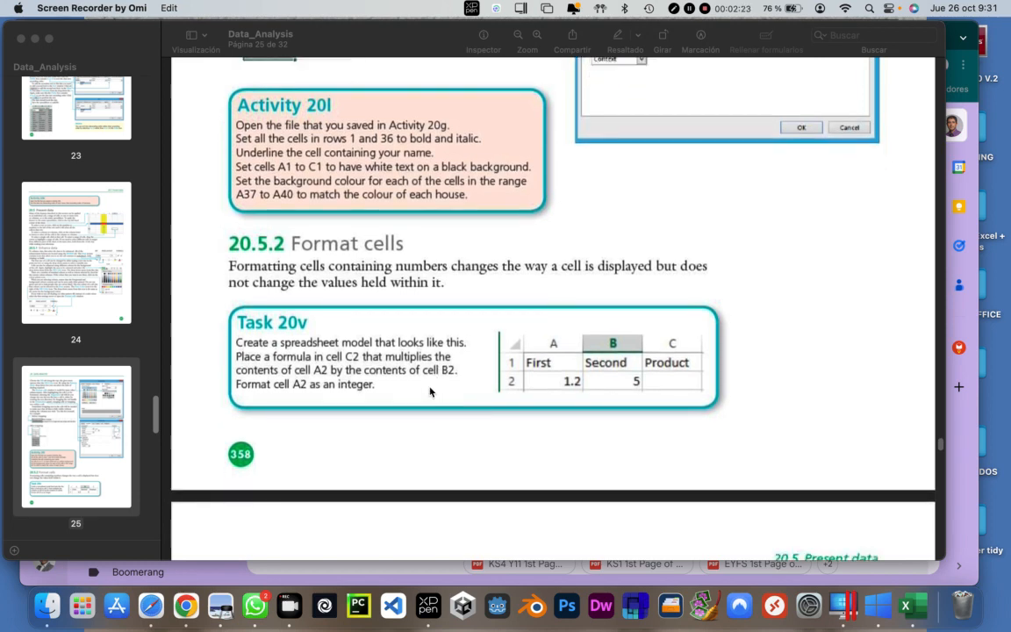
Switch to the blank Excel workbook and set the sheet zoom to 120%
key(ctrl+Right)
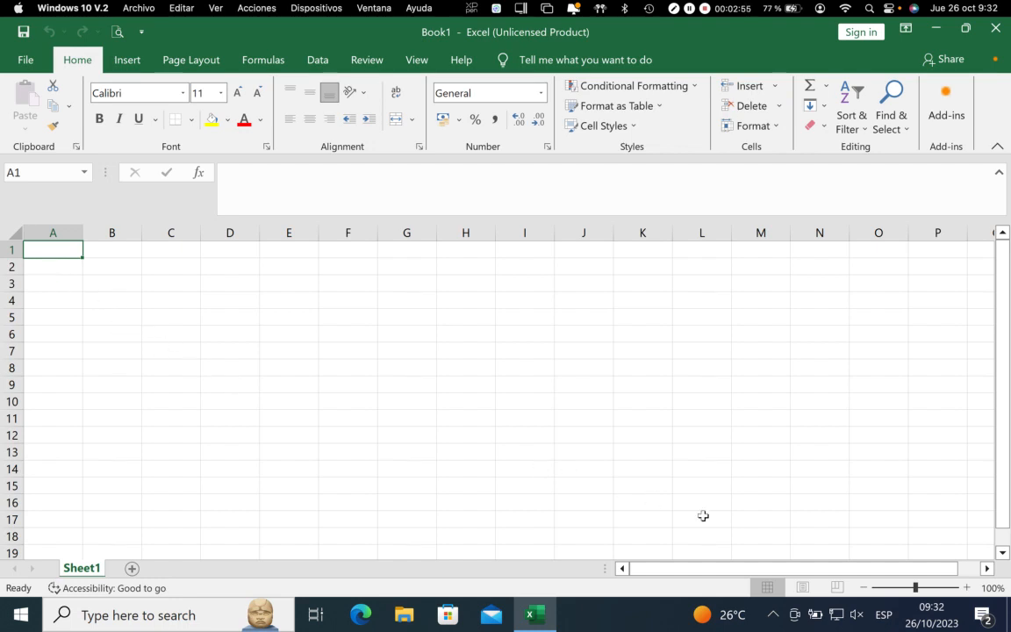
click(966, 587)
click(966, 587)
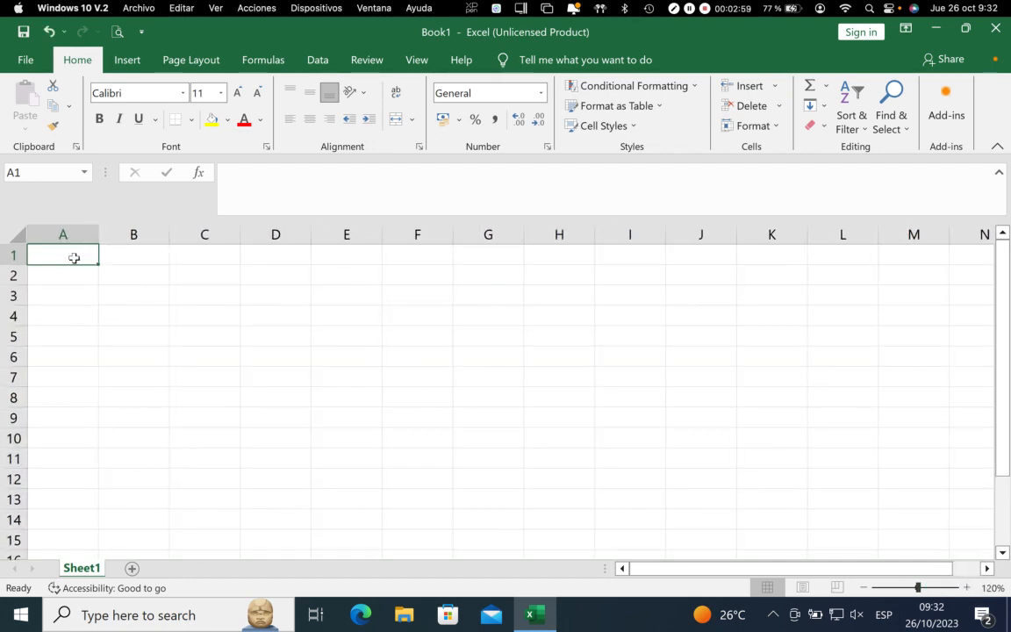
Enter the headings First, Second and Product in cells A1 to C1, and the value 1.2 in A2
text(First)
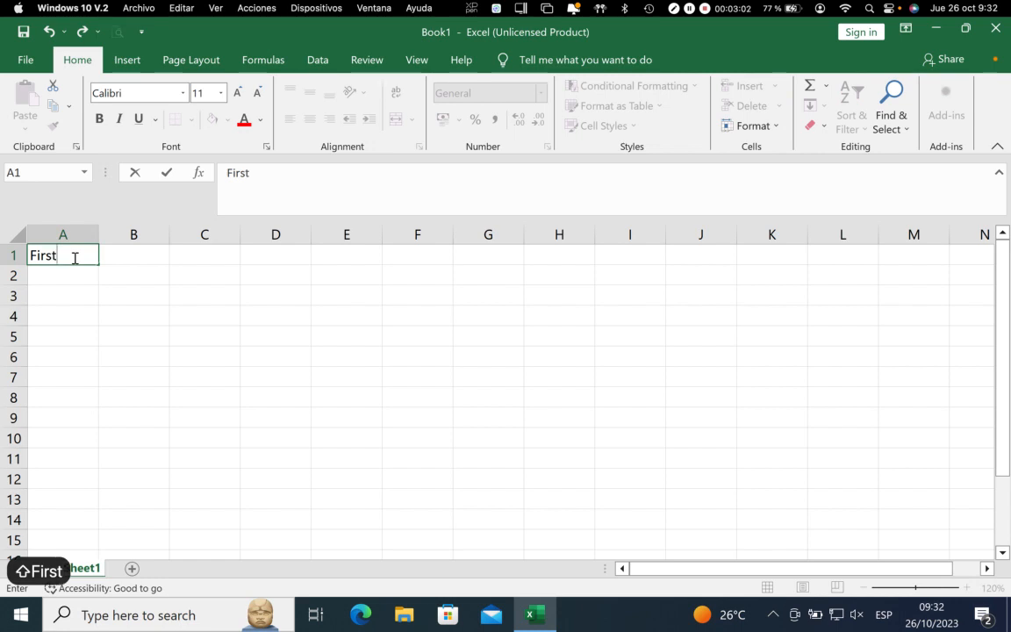
key(Tab)
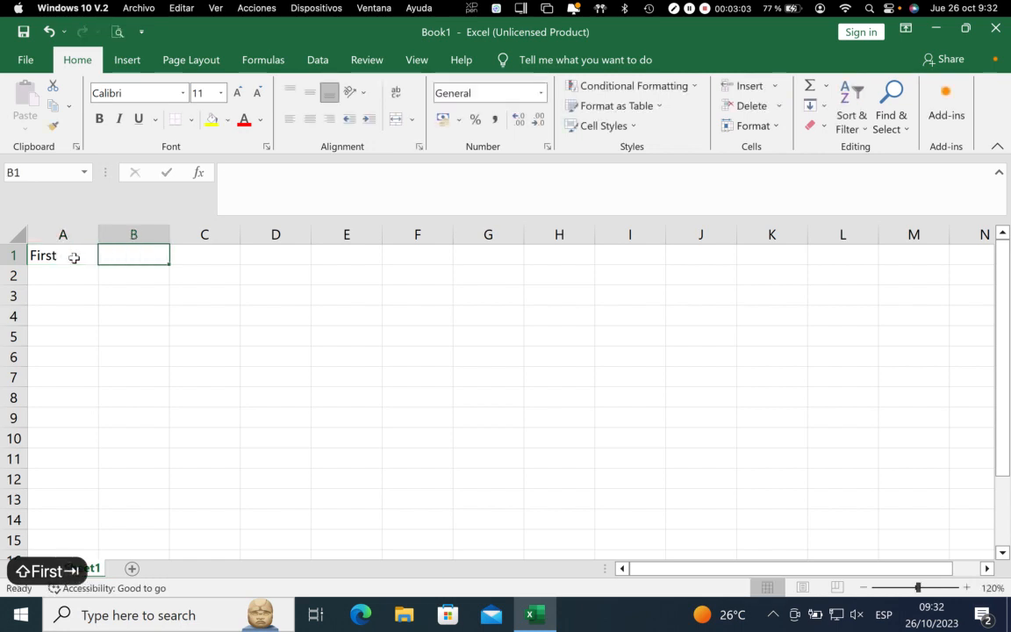
text(Second)
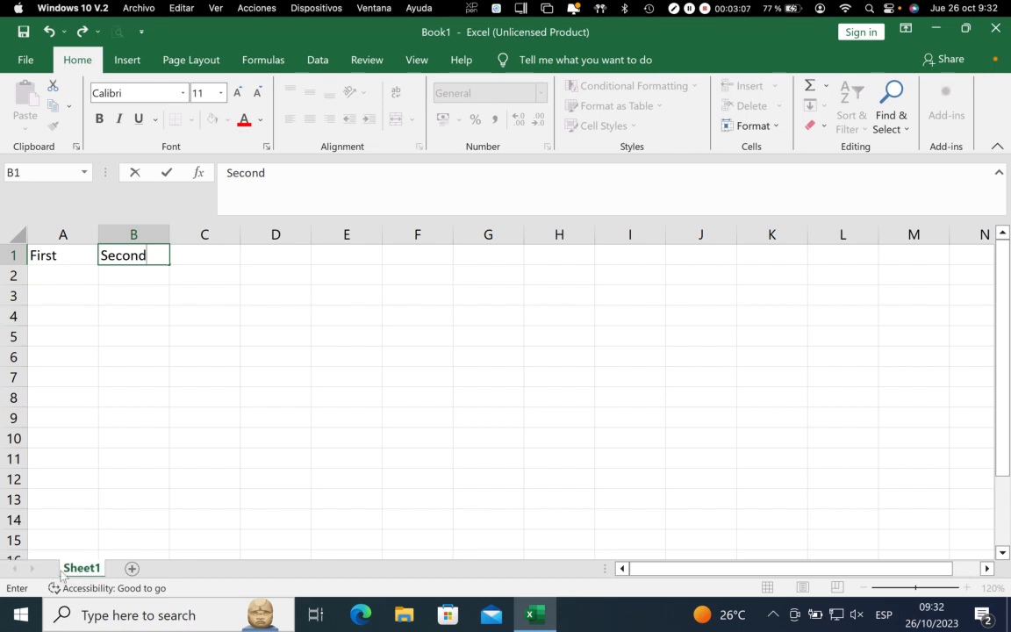
key(Tab)
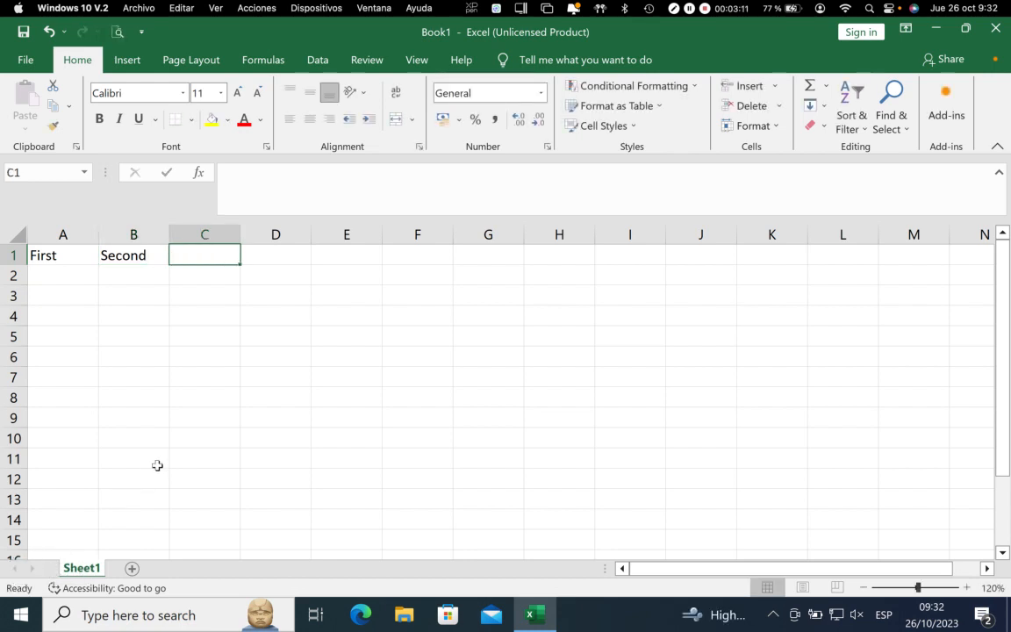
text(Product)
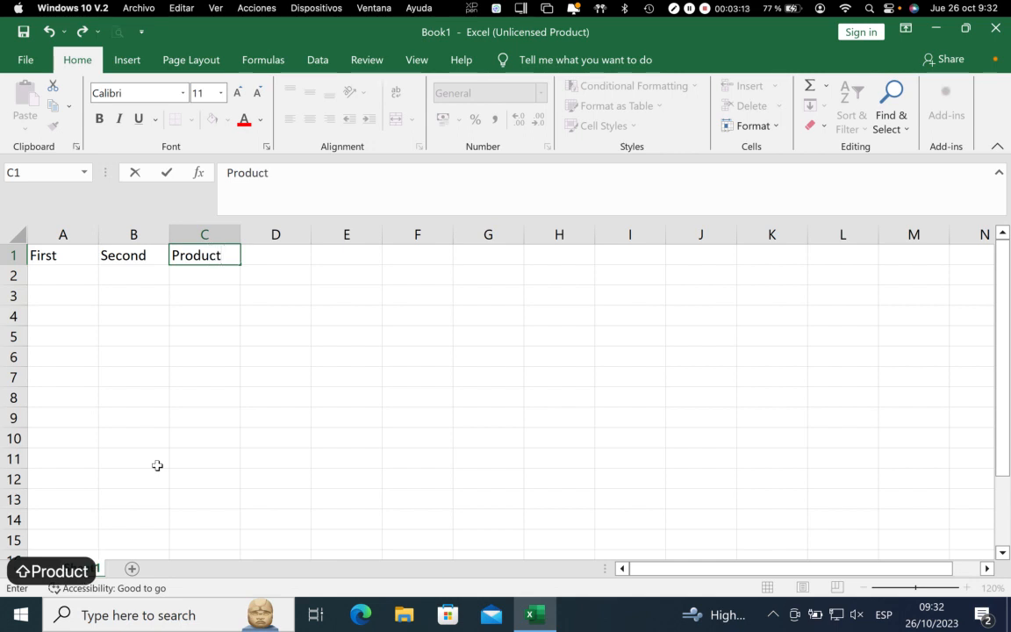
key(Return)
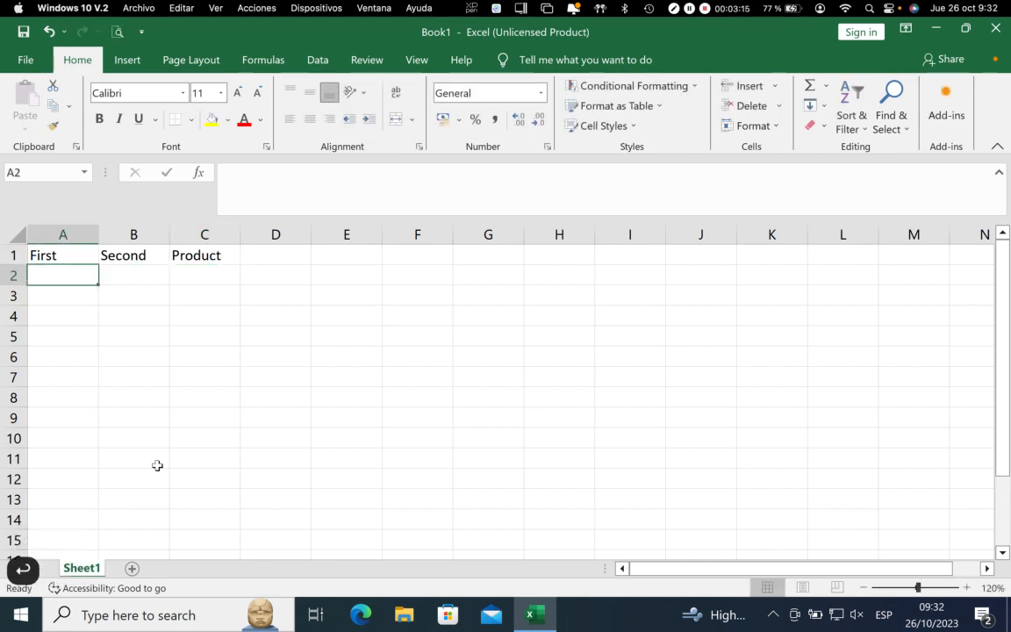
text(1.2)
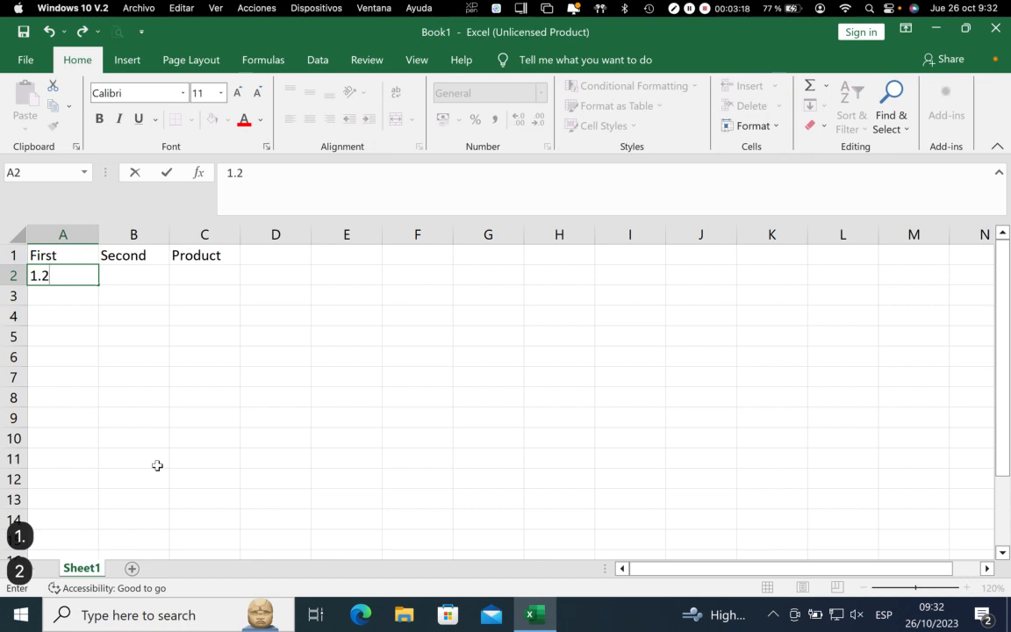
key(Return)
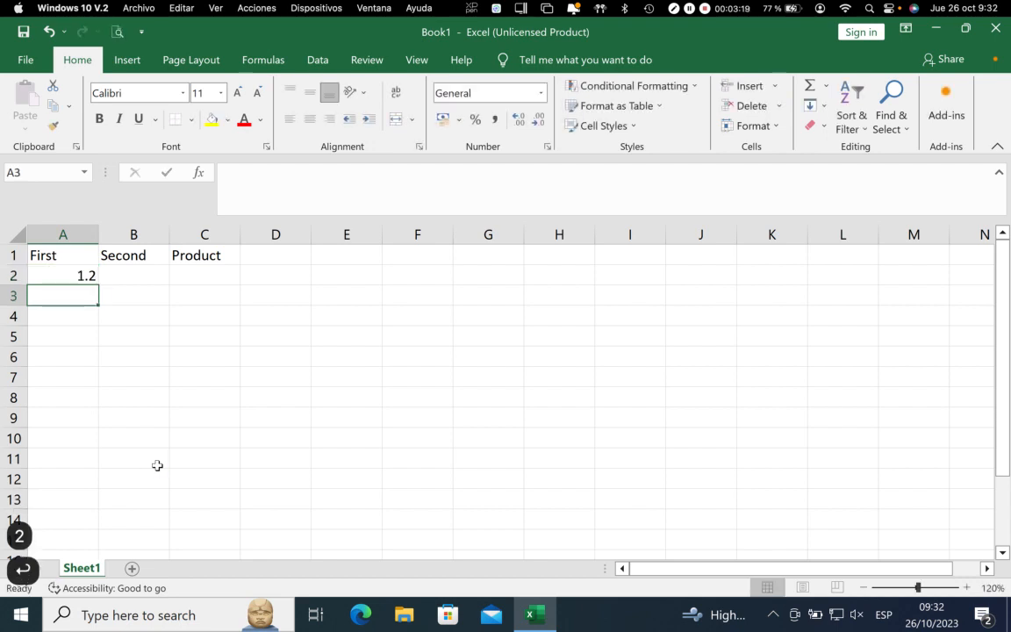
Replace the entry in cell A2 with 1,2, using a comma as the decimal separator
click(83, 275)
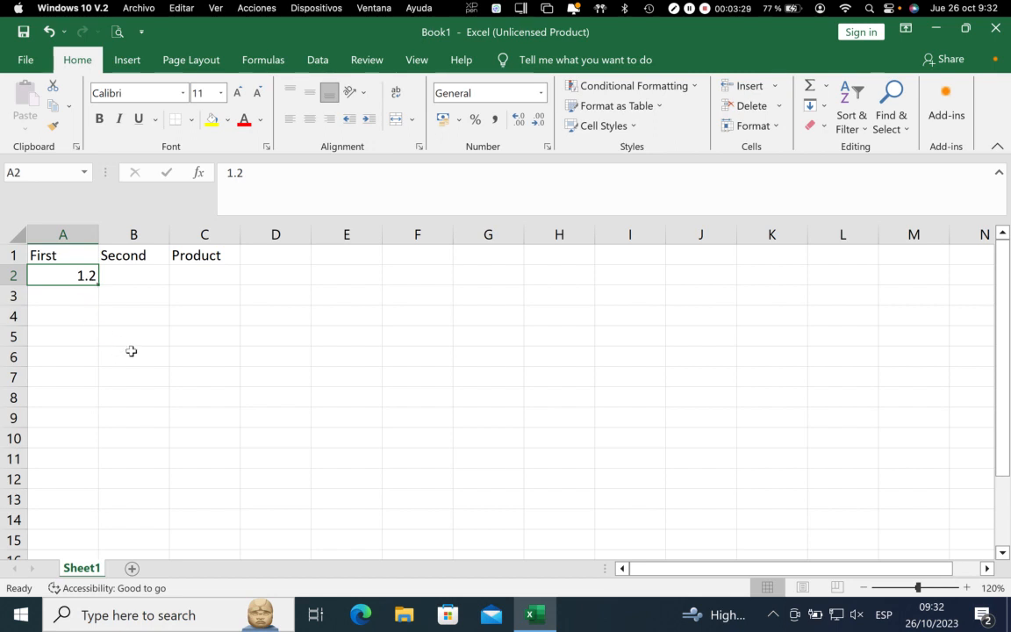
text(,)
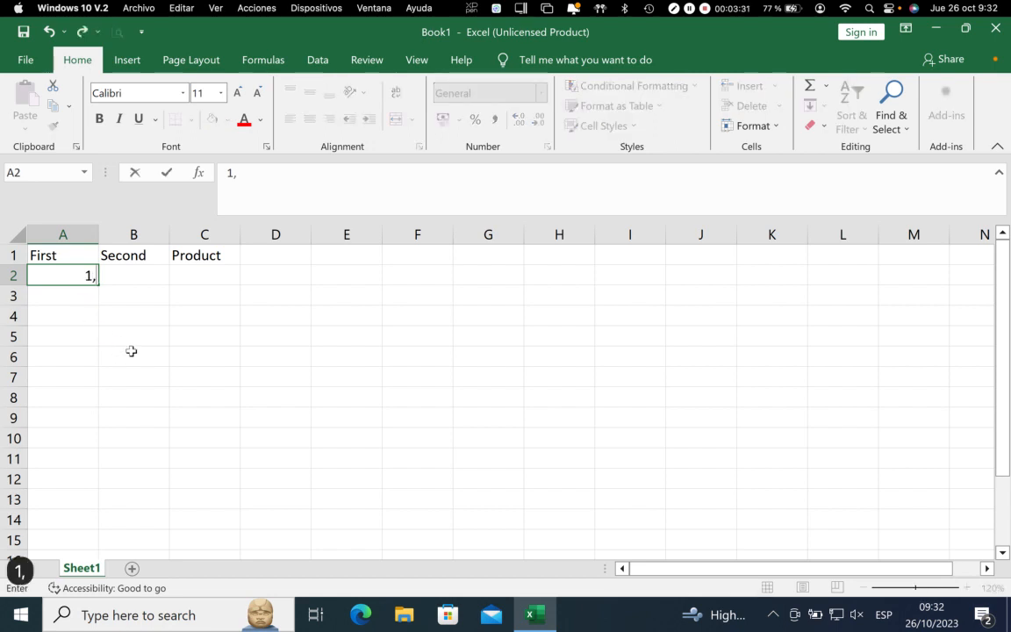
text(2)
key(Return)
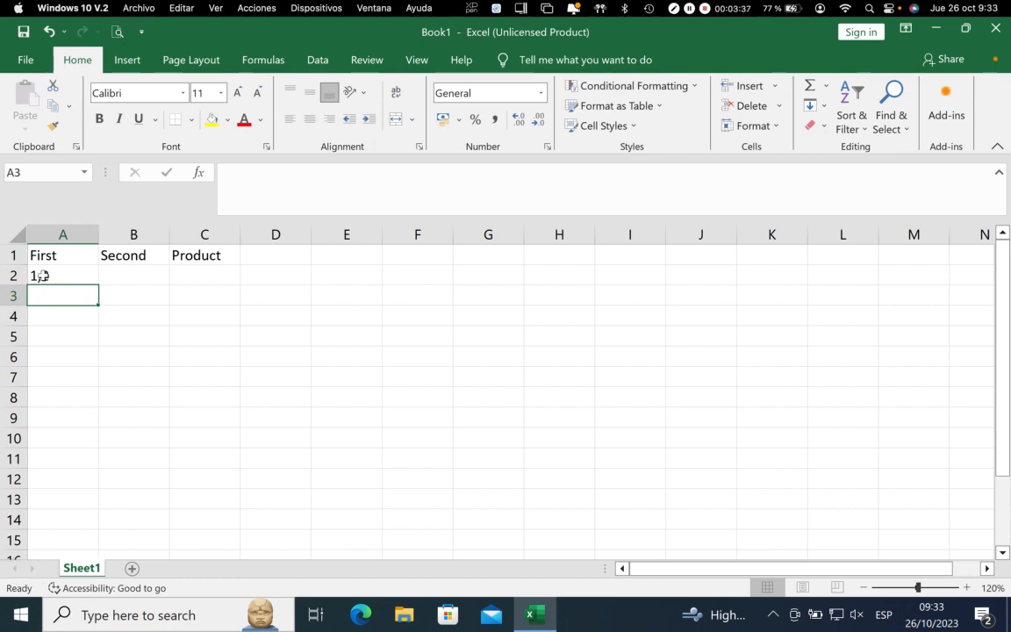
Enter the value 1.2 in cell A2, with a point as the decimal separator, and 5 in cell B2
click(44, 276)
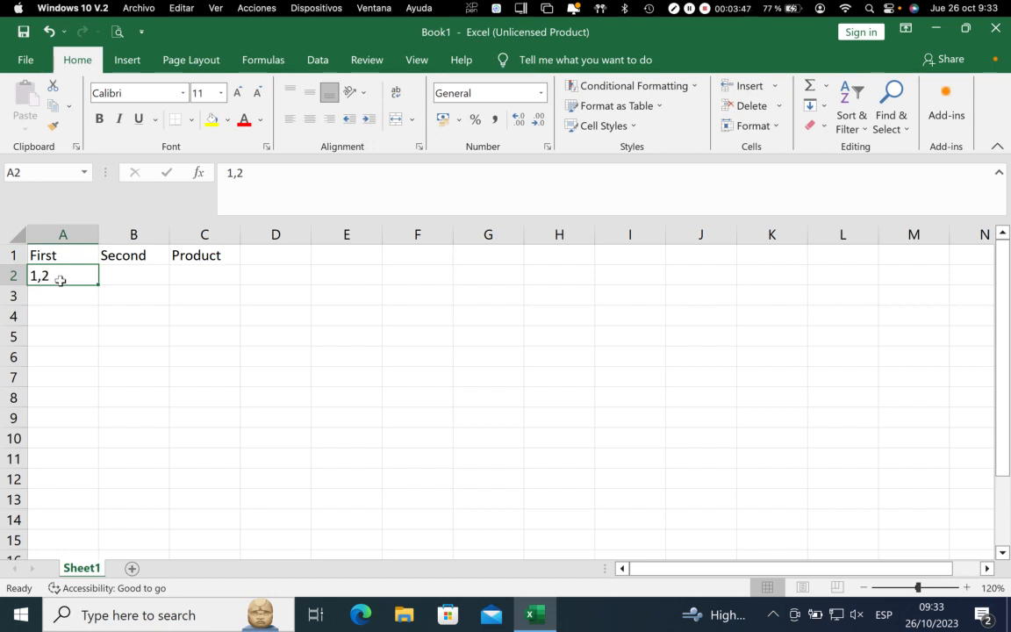
text(1.2)
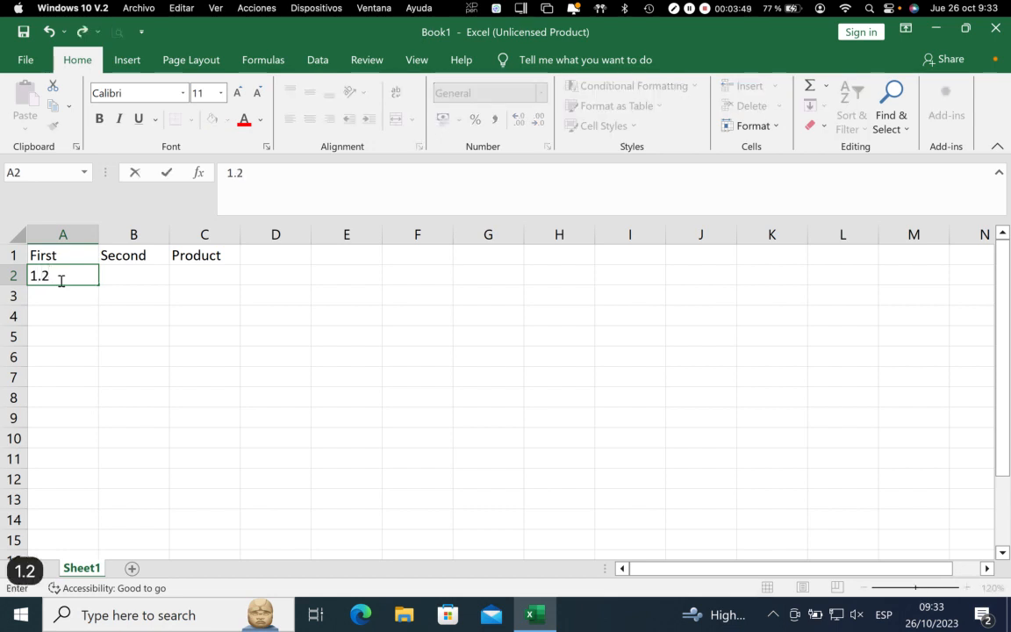
key(Return)
click(107, 274)
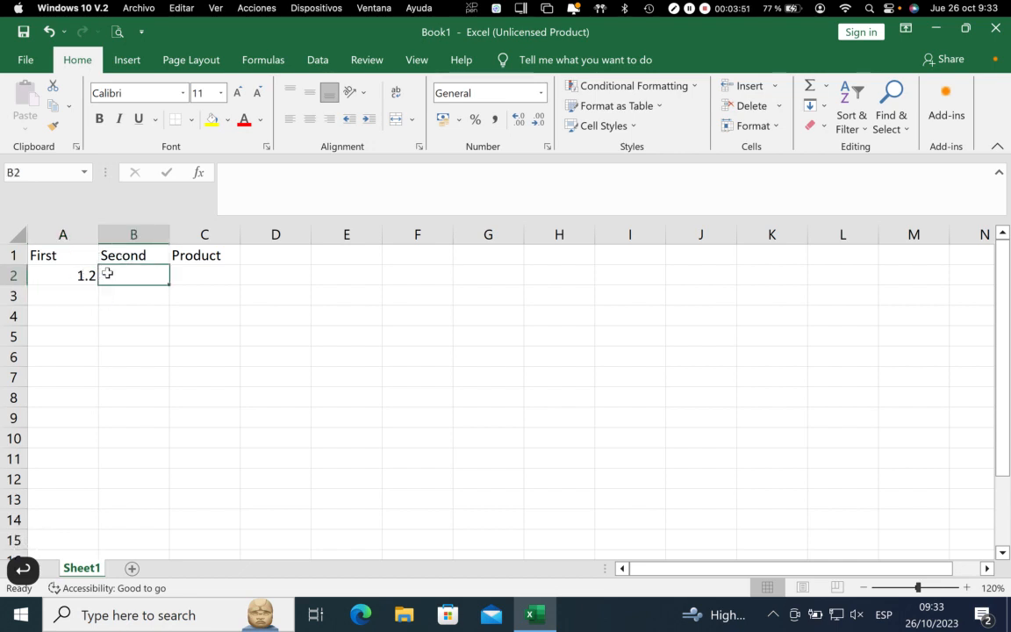
text(5)
key(Return)
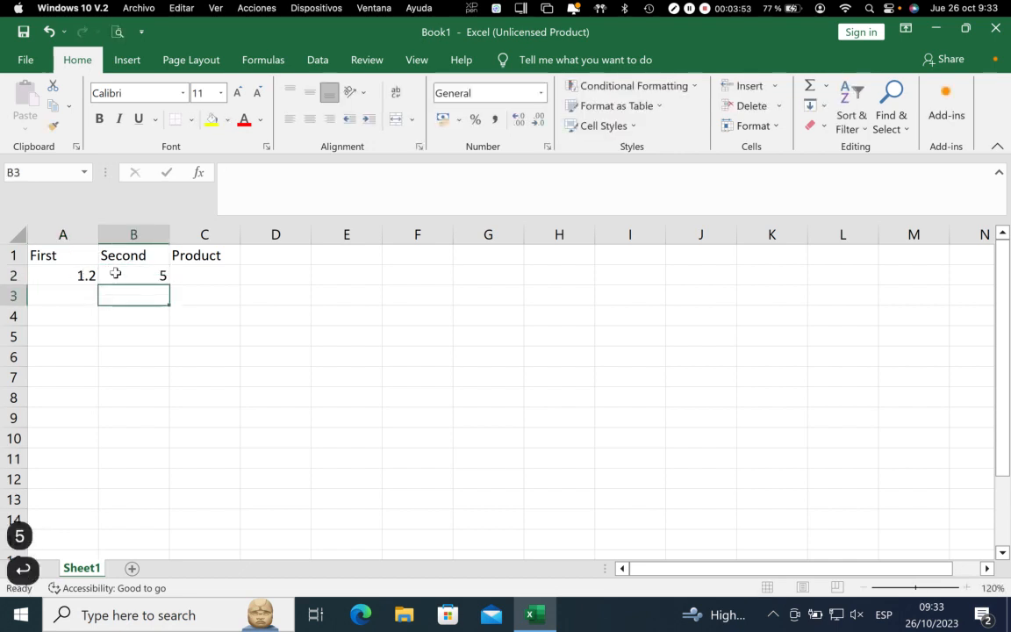
Enter the formula =A2*B2 in cell C2 to multiply the first and second values
click(200, 274)
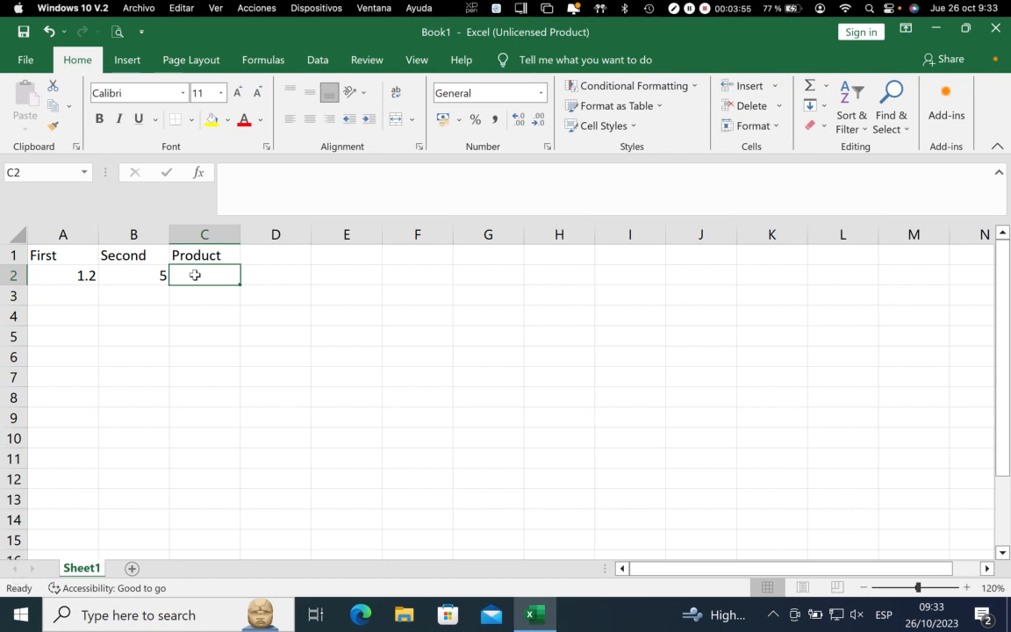
text(=)
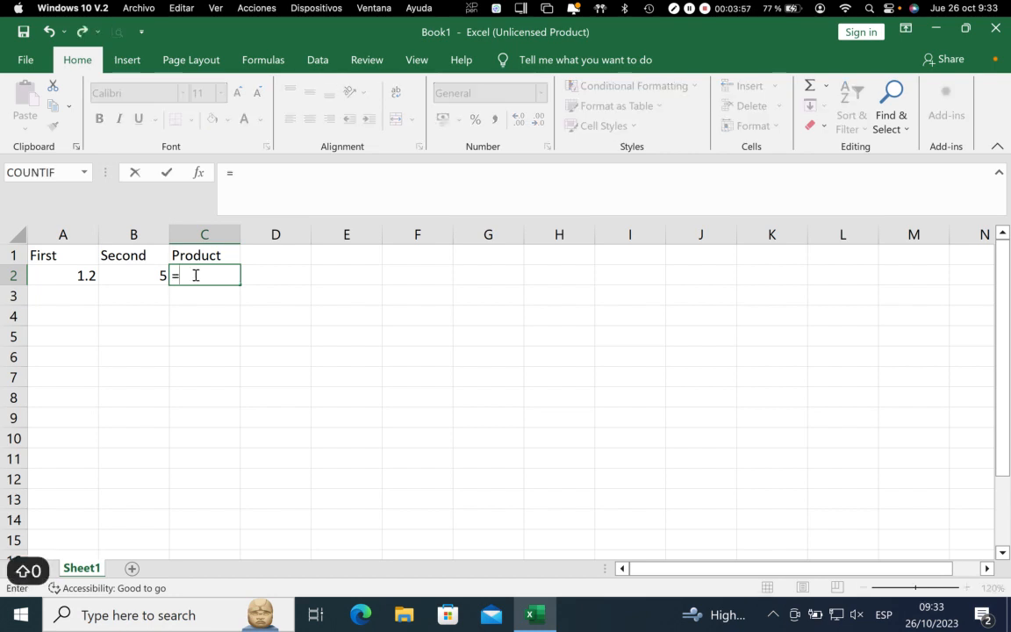
click(66, 279)
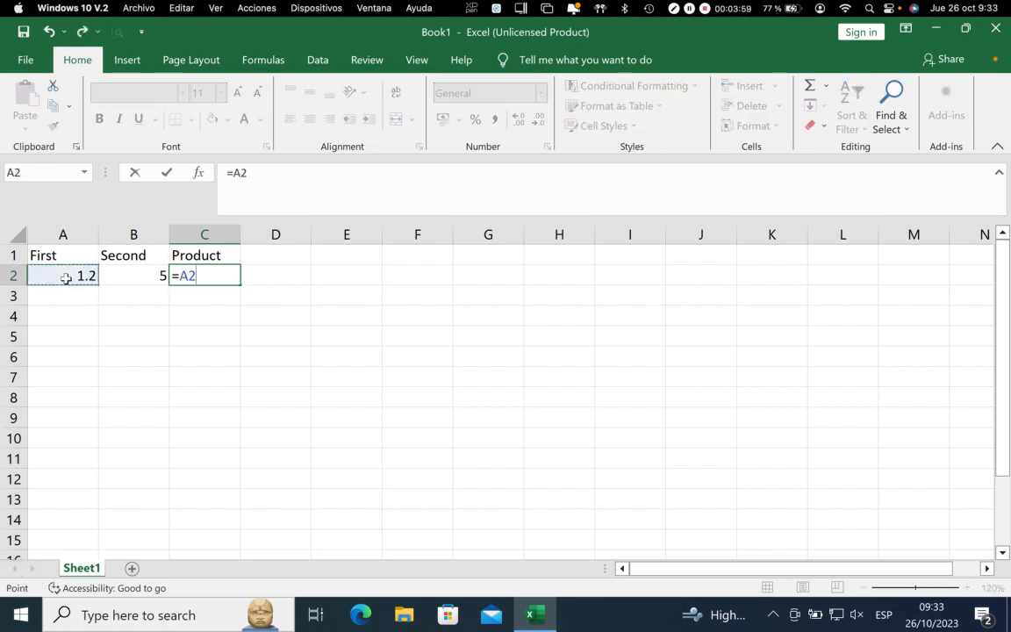
text(*)
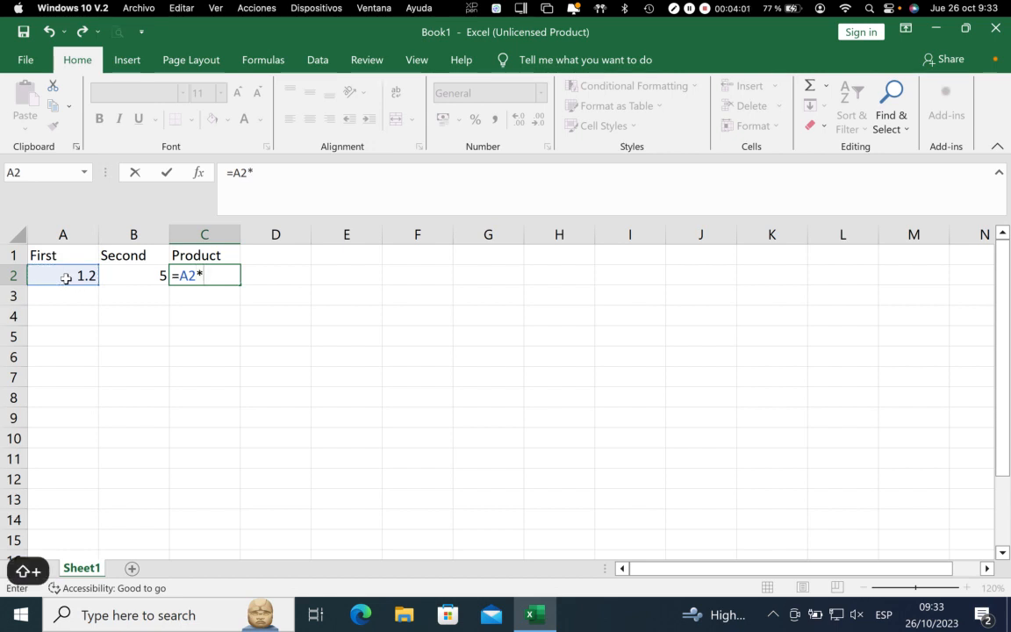
click(145, 278)
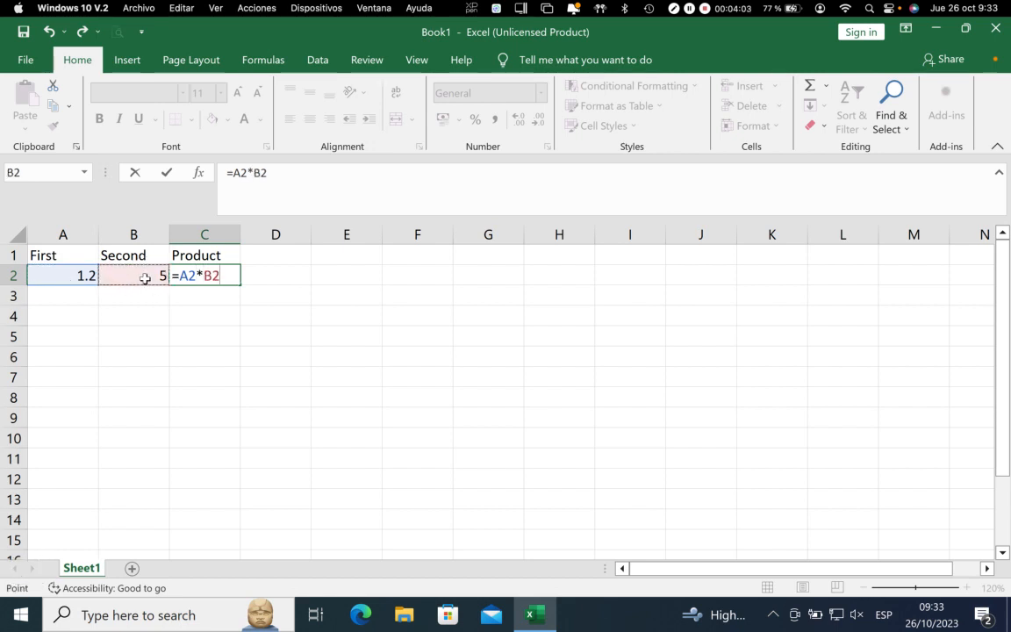
key(Return)
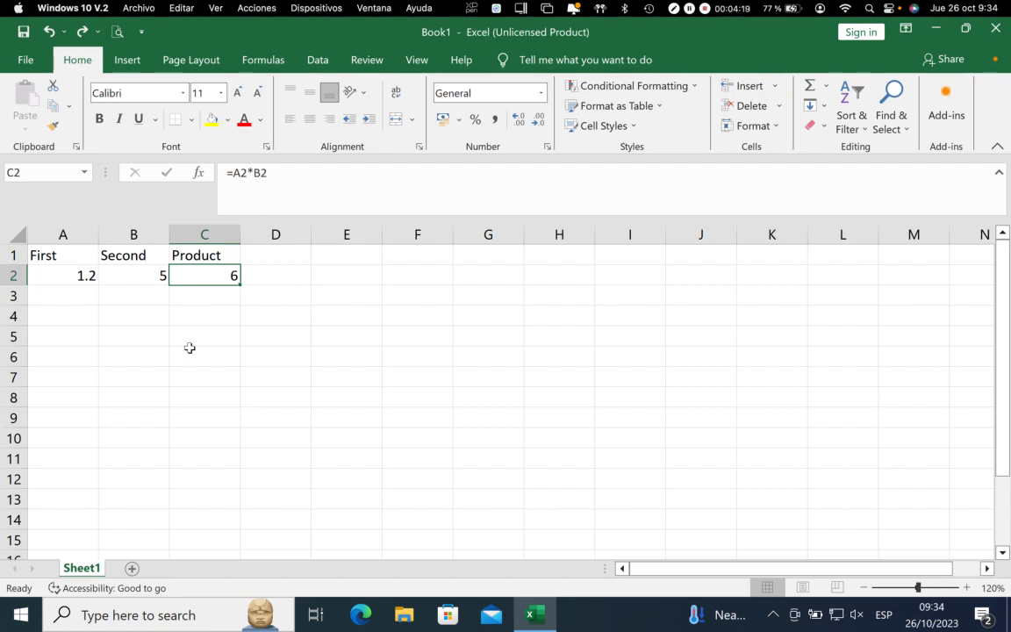
Select the headings in A1:C1 and examine the available fill colours, font colours and border options without applying any
click(51, 257)
drag(51, 257, 214, 251)
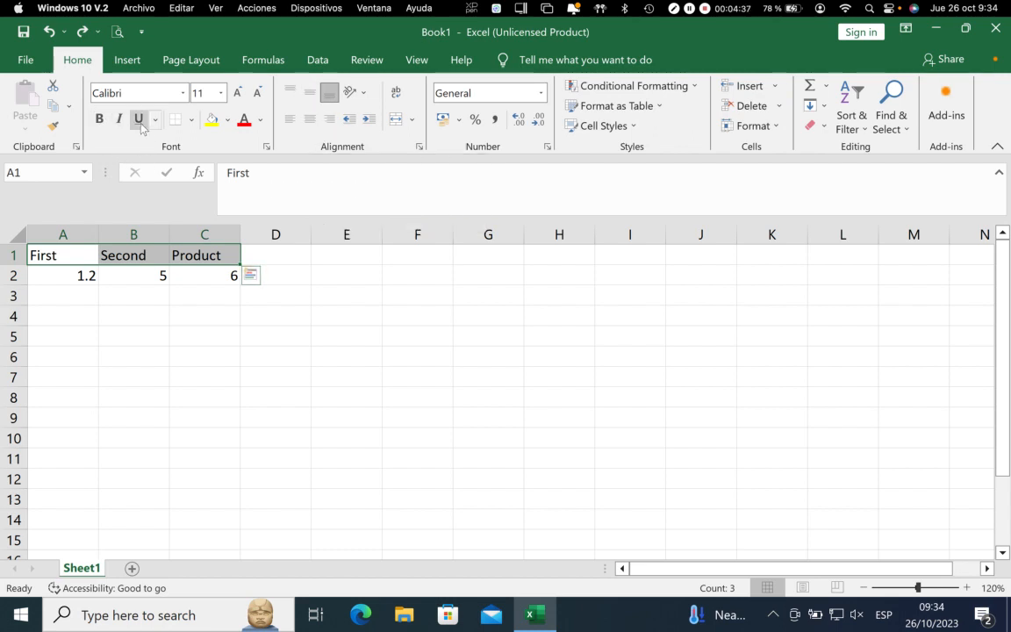
click(228, 127)
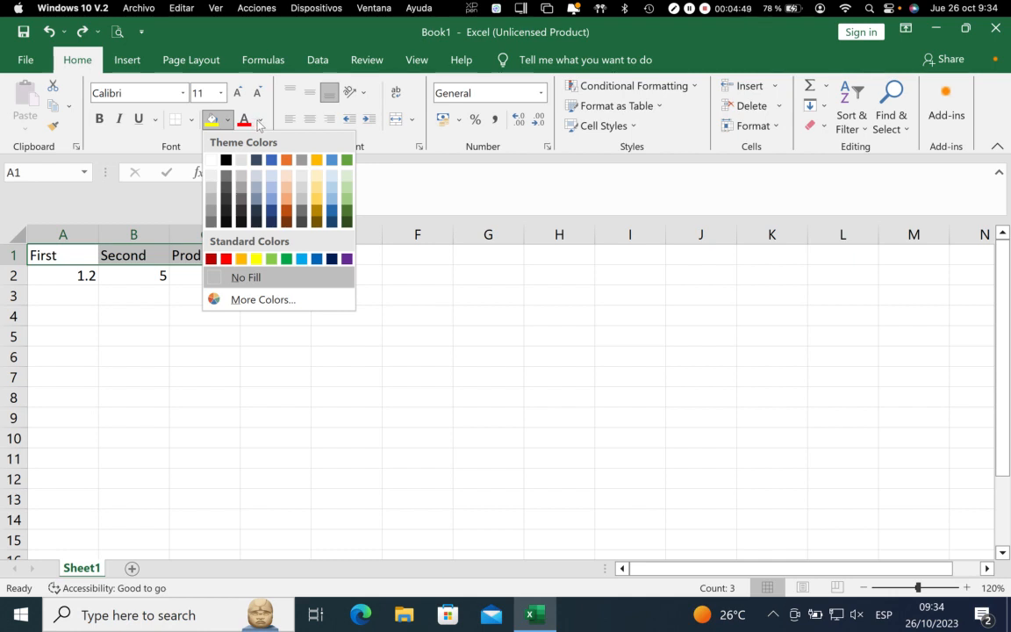
click(259, 121)
click(259, 121)
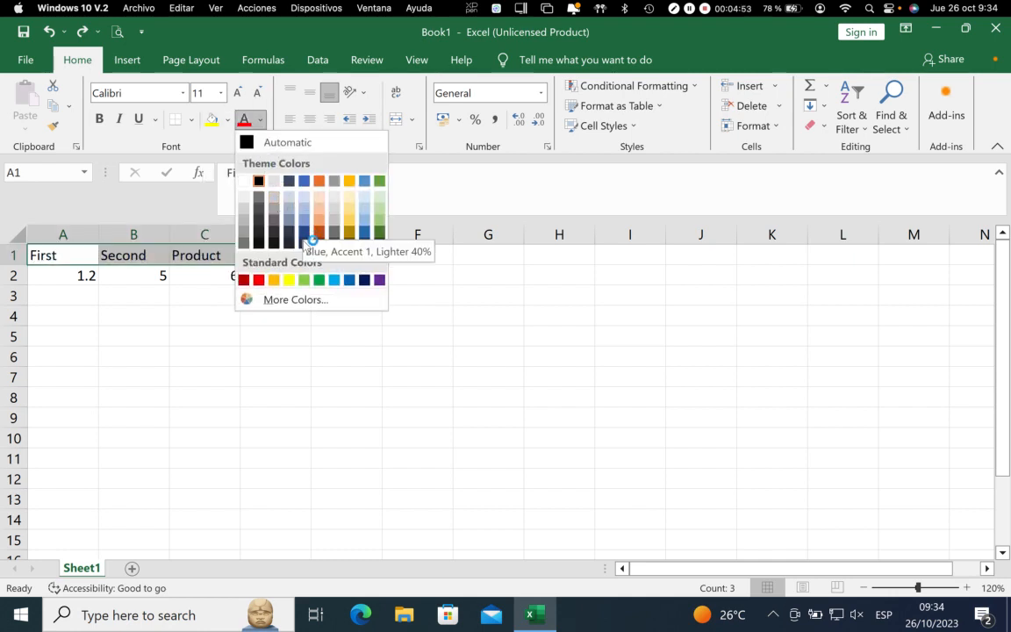
click(192, 120)
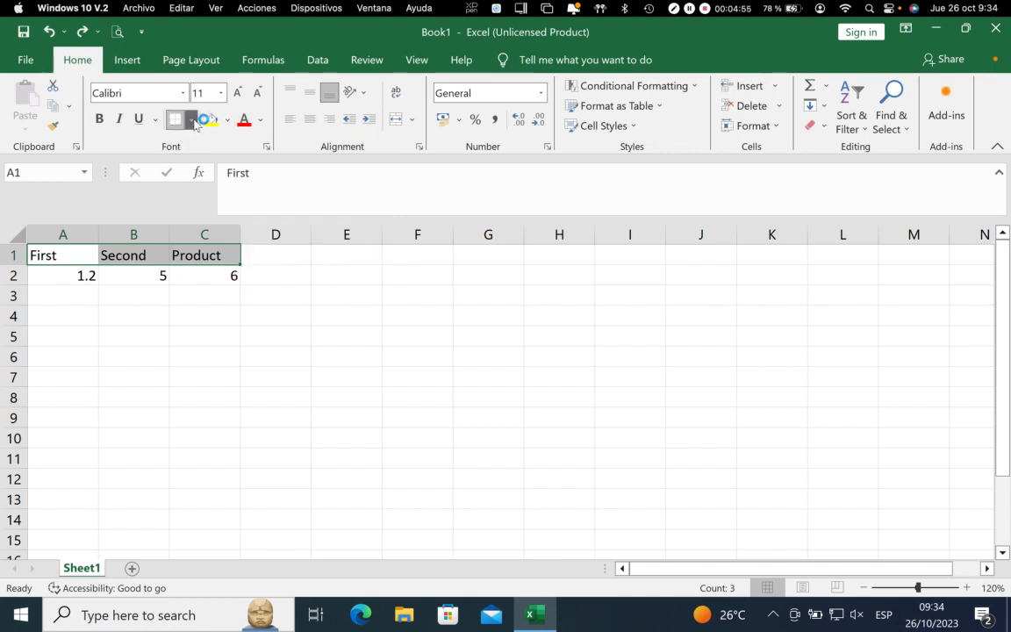
click(192, 120)
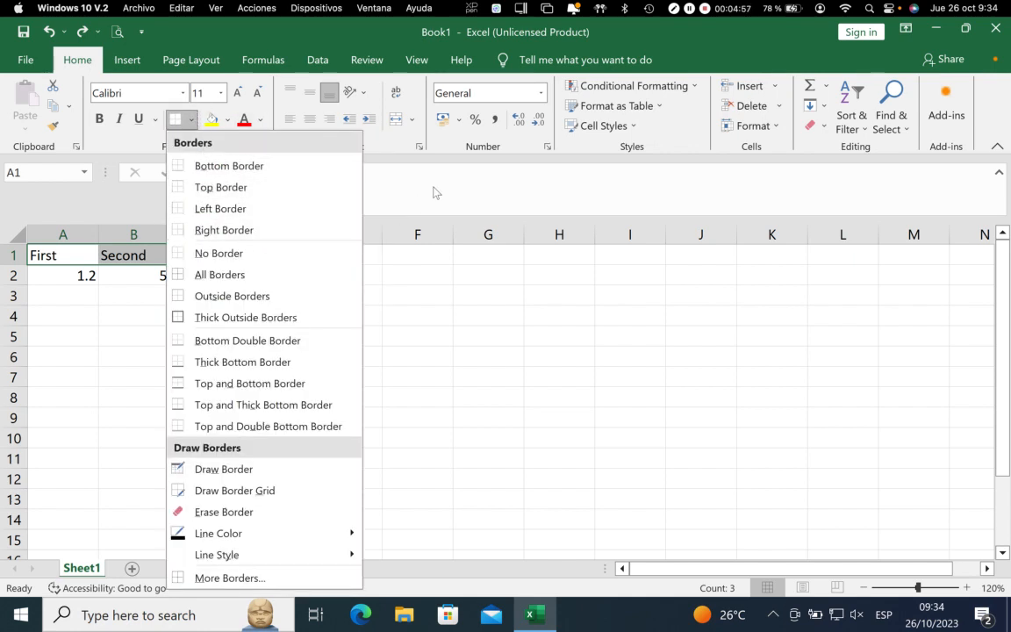
click(404, 130)
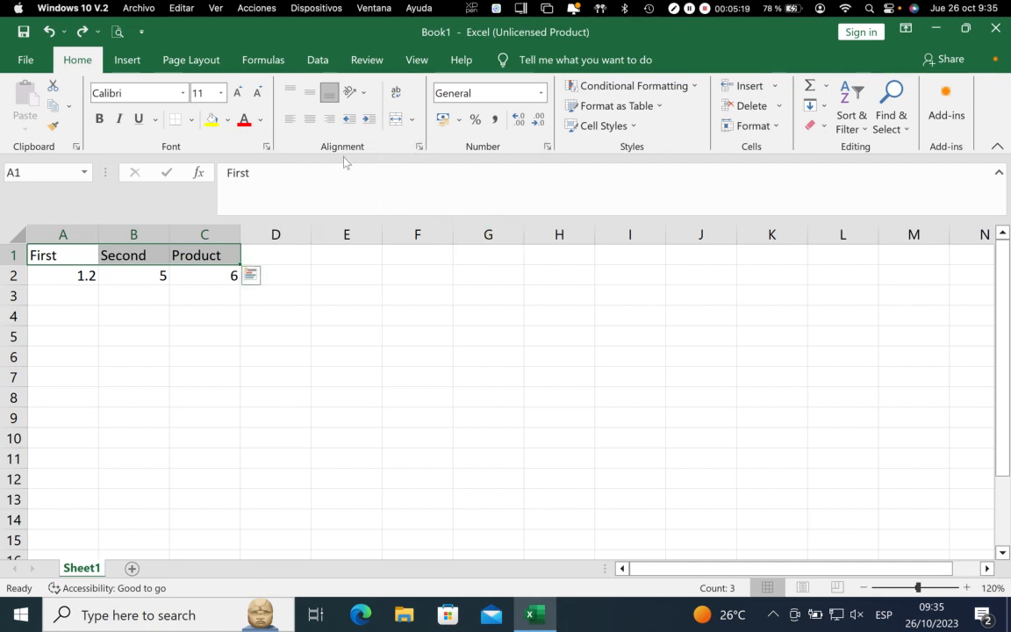
Examine the Font, Alignment, Number and Border settings in Format Cells for the selected headings, then cancel
click(268, 147)
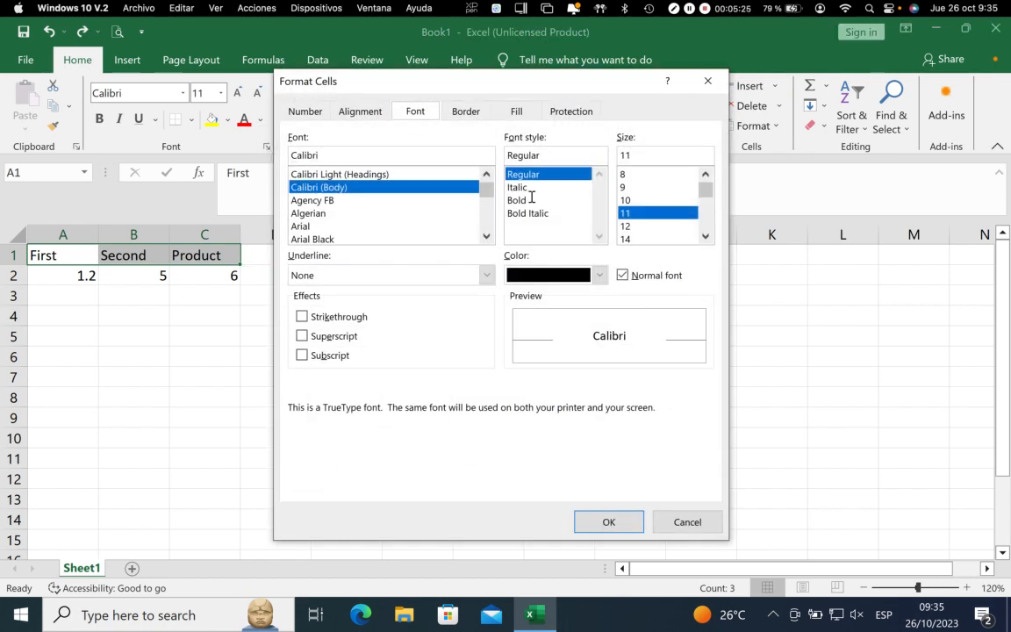
click(701, 520)
click(419, 147)
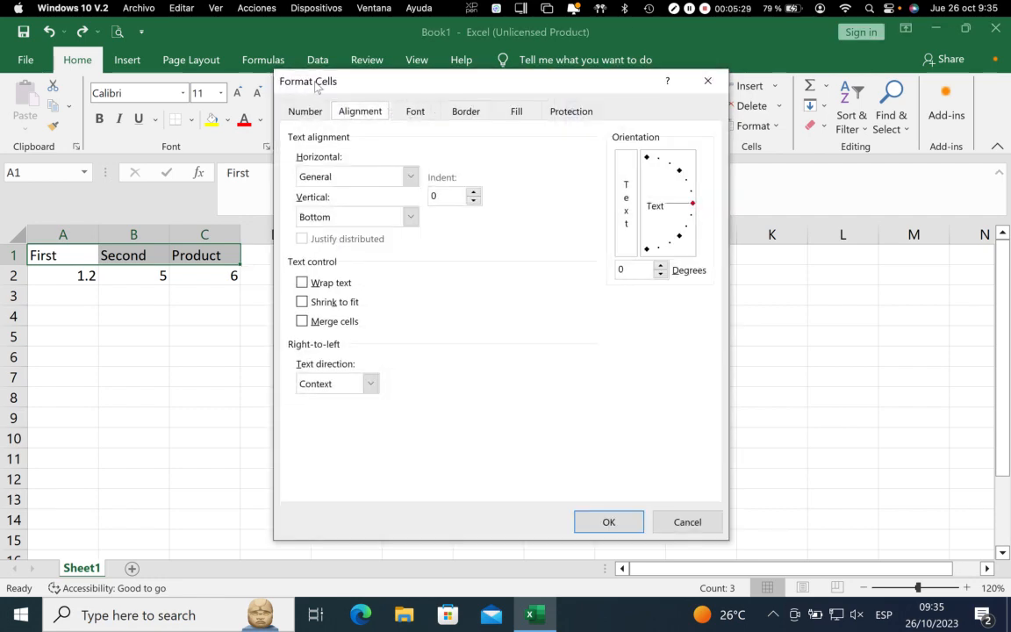
click(420, 115)
click(359, 113)
click(305, 112)
click(360, 112)
click(416, 111)
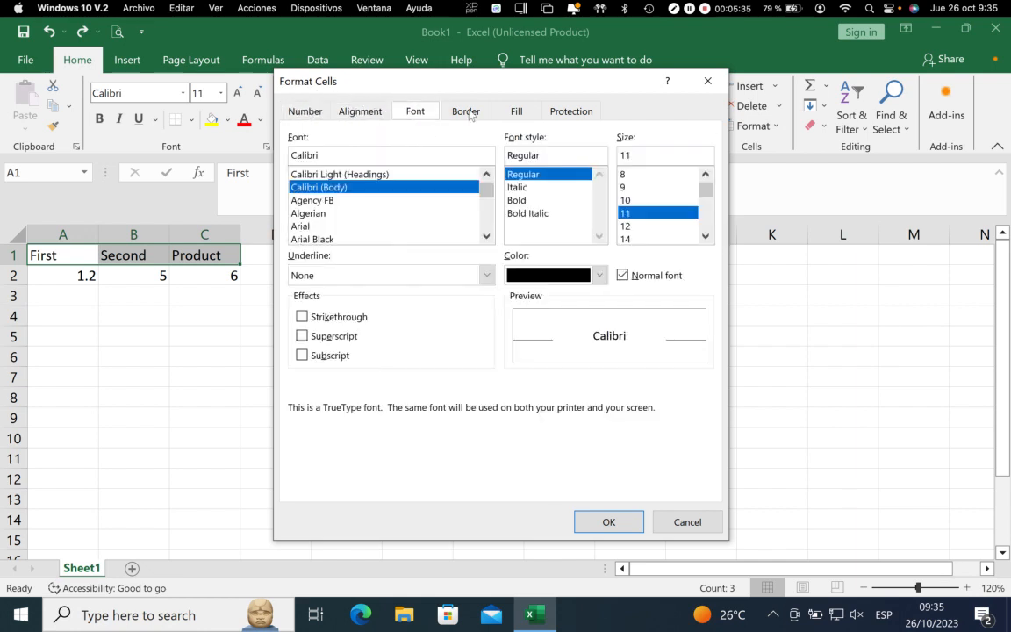
click(466, 111)
click(702, 518)
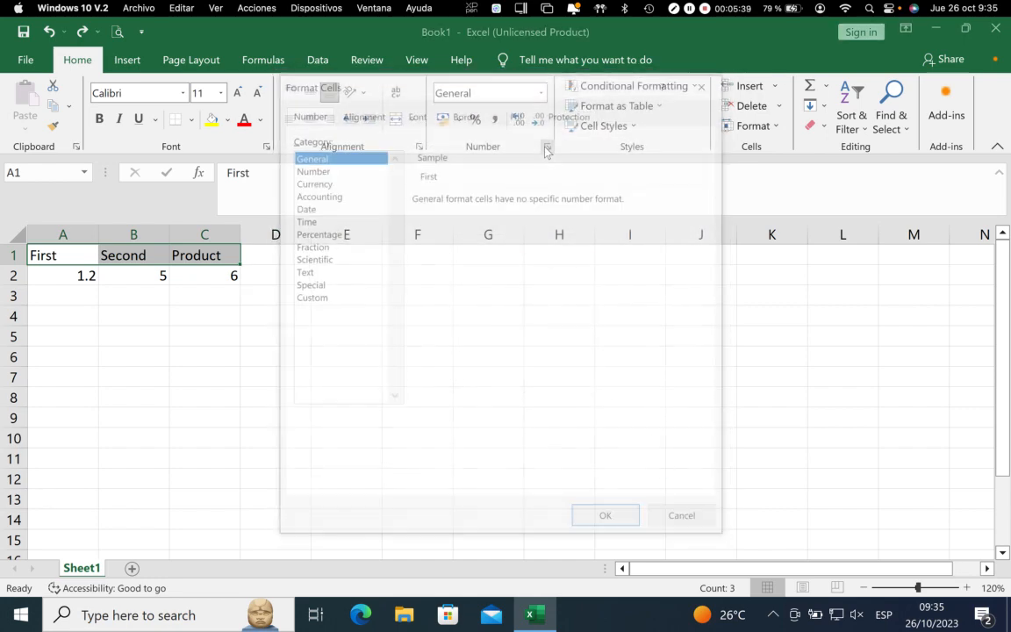
Reopen Format Cells and review every category from Number through Protection, then cancel without changing anything
key(ctrl+1)
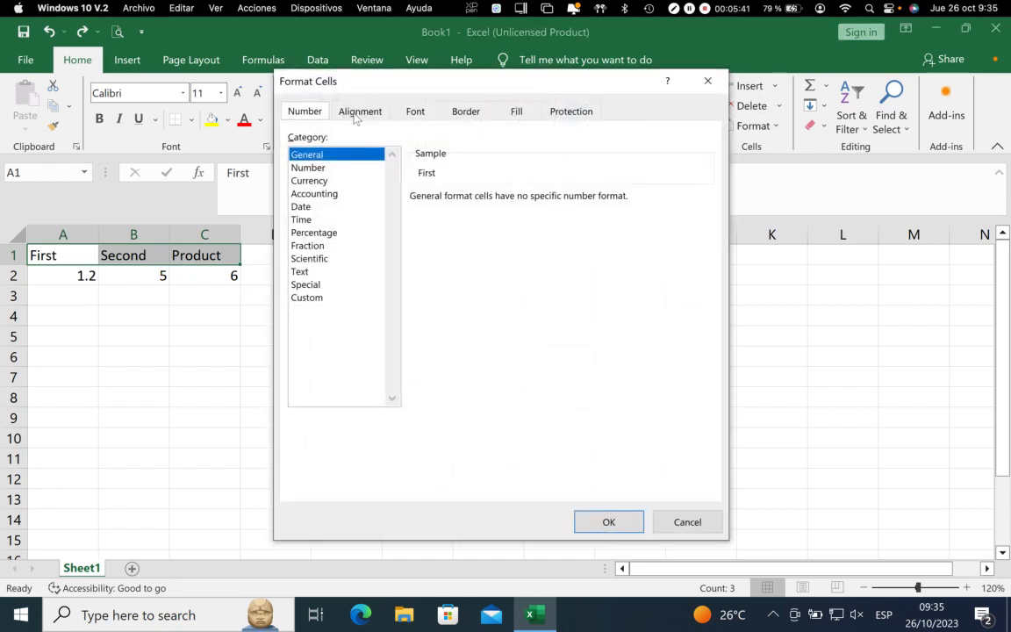
click(358, 116)
click(426, 118)
click(486, 118)
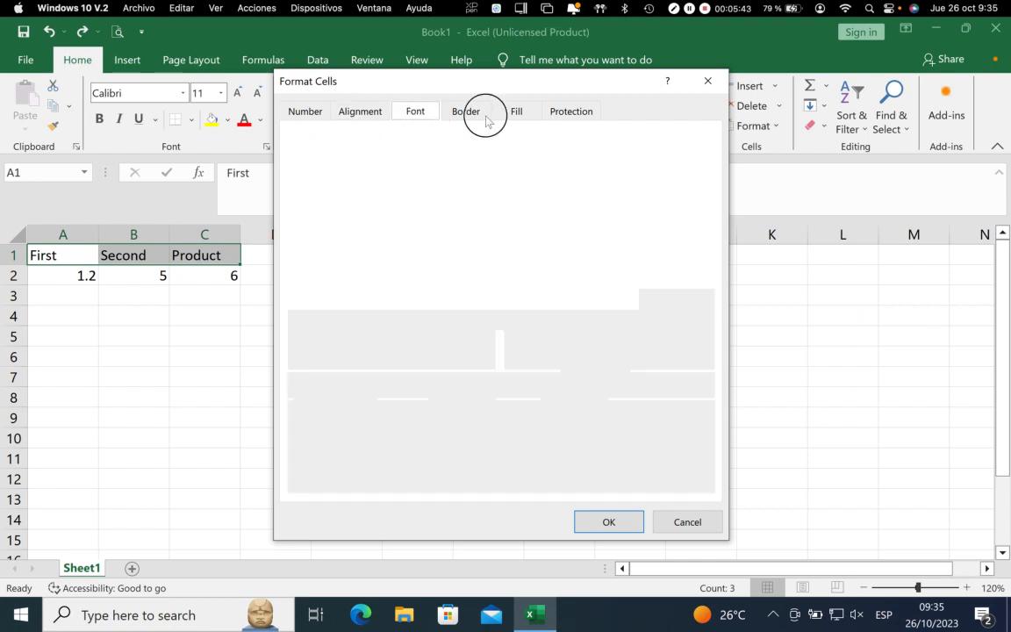
click(516, 121)
click(571, 112)
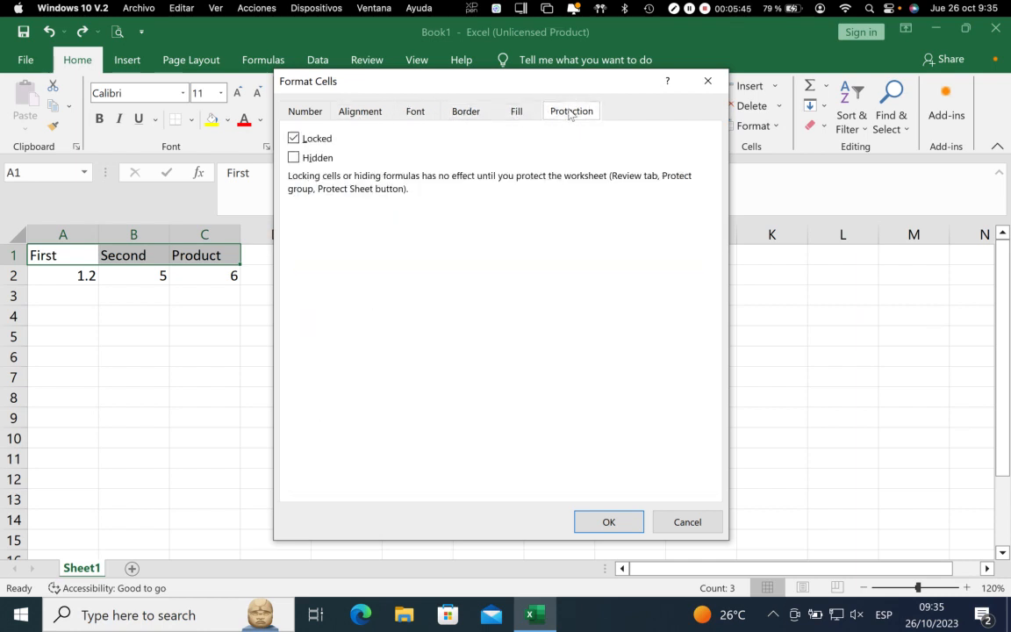
click(517, 111)
click(465, 113)
click(415, 111)
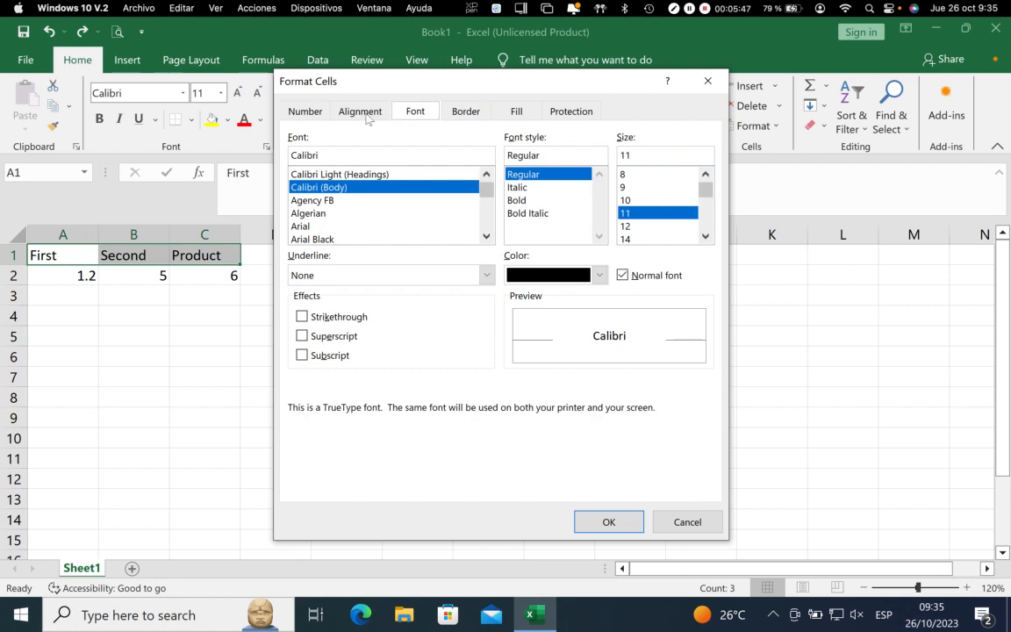
click(360, 112)
click(687, 522)
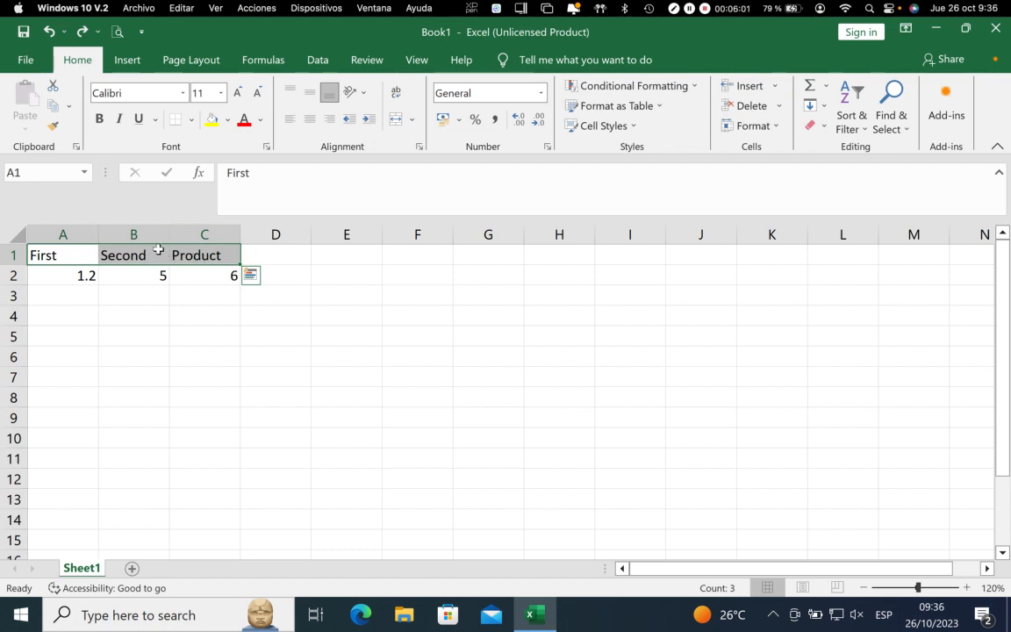
Set the font style of the headings in A1:C1 to Bold through Format Cells, and try italic on them before removing it
click(266, 146)
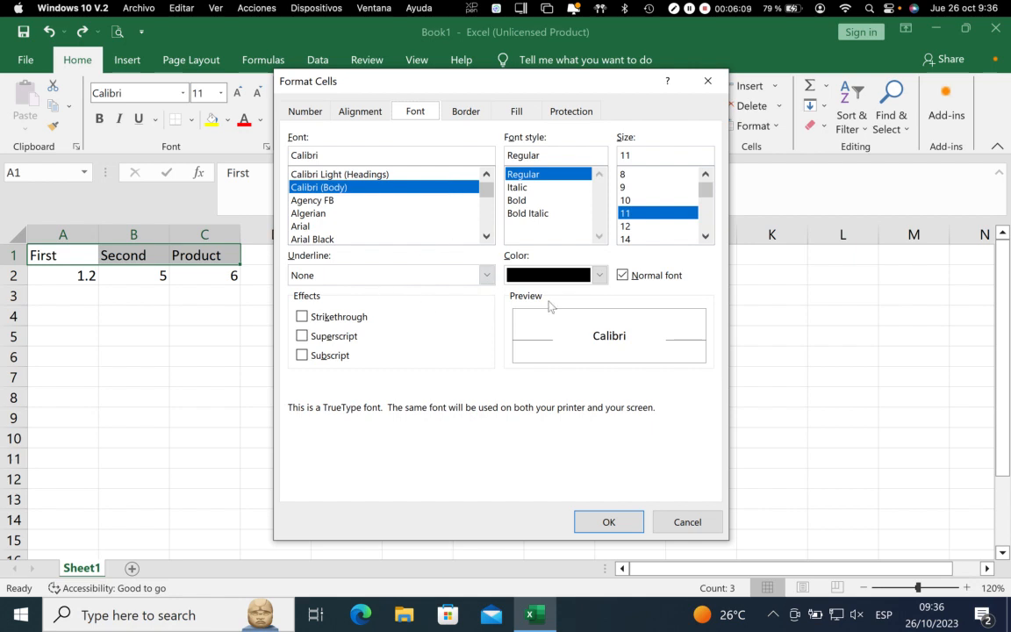
click(485, 277)
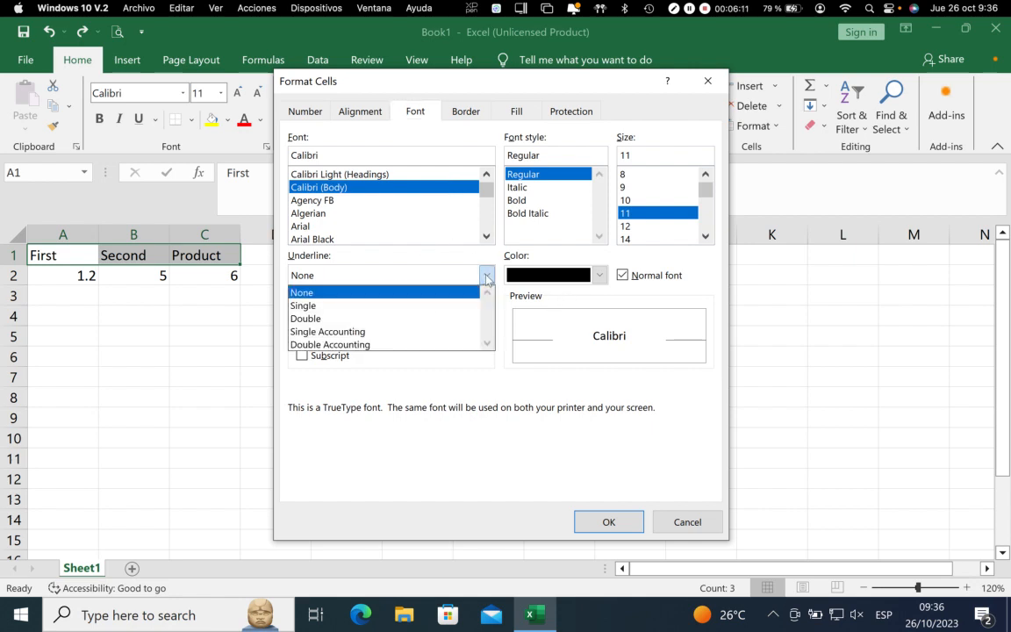
click(487, 277)
click(518, 201)
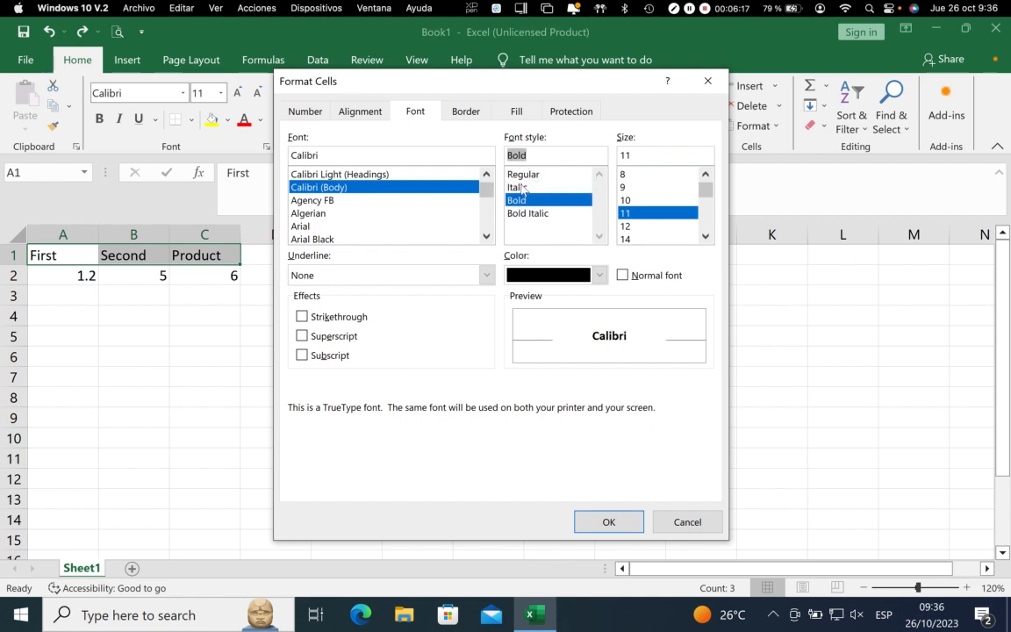
click(605, 519)
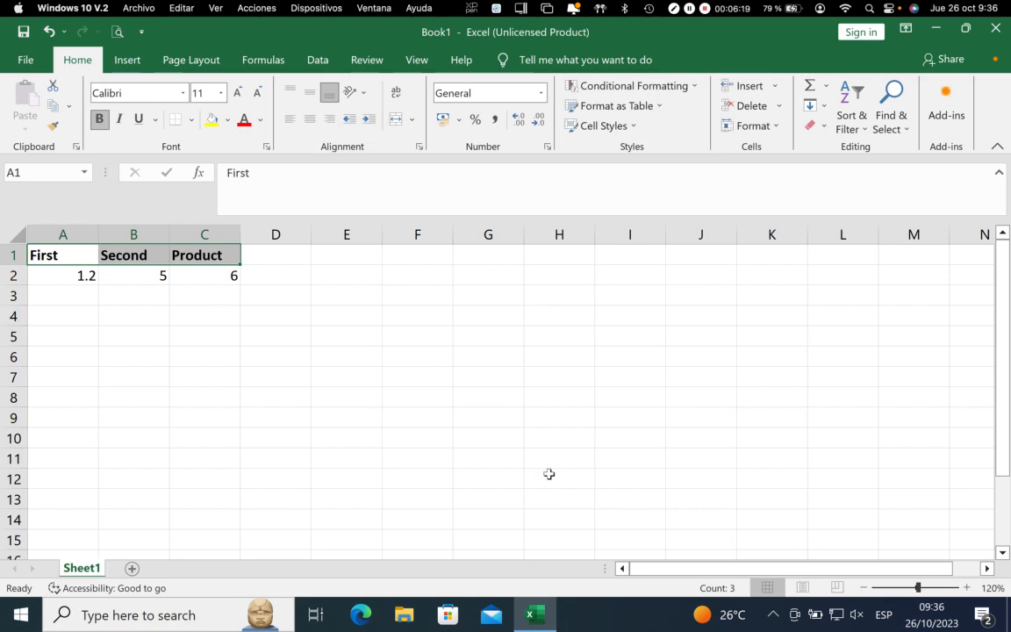
click(121, 119)
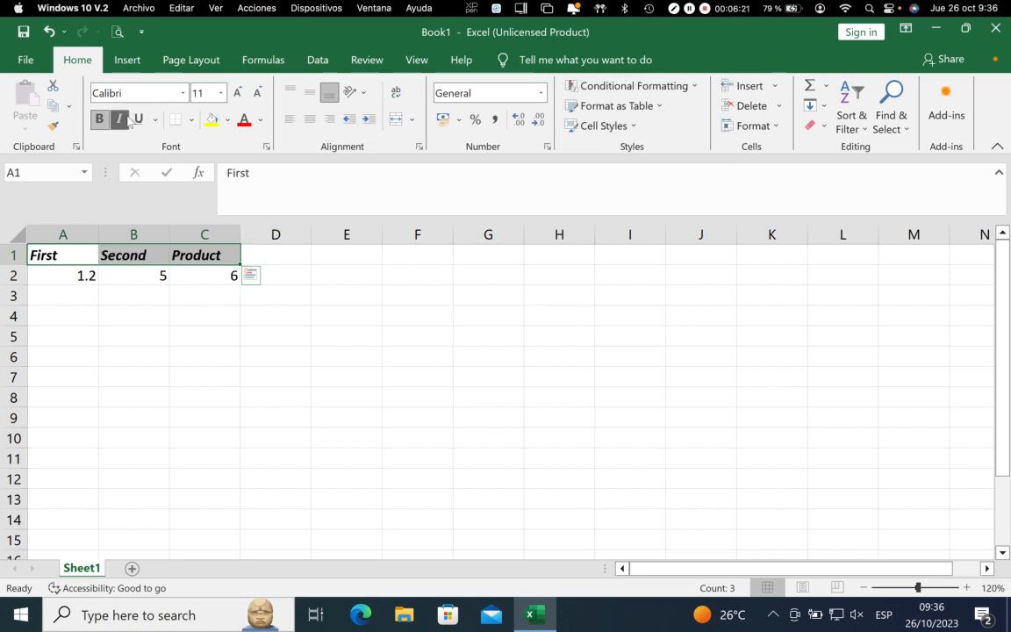
click(124, 120)
In Format Cells, set both the horizontal and vertical text alignment of the headings in A1:C1 to Center
click(419, 150)
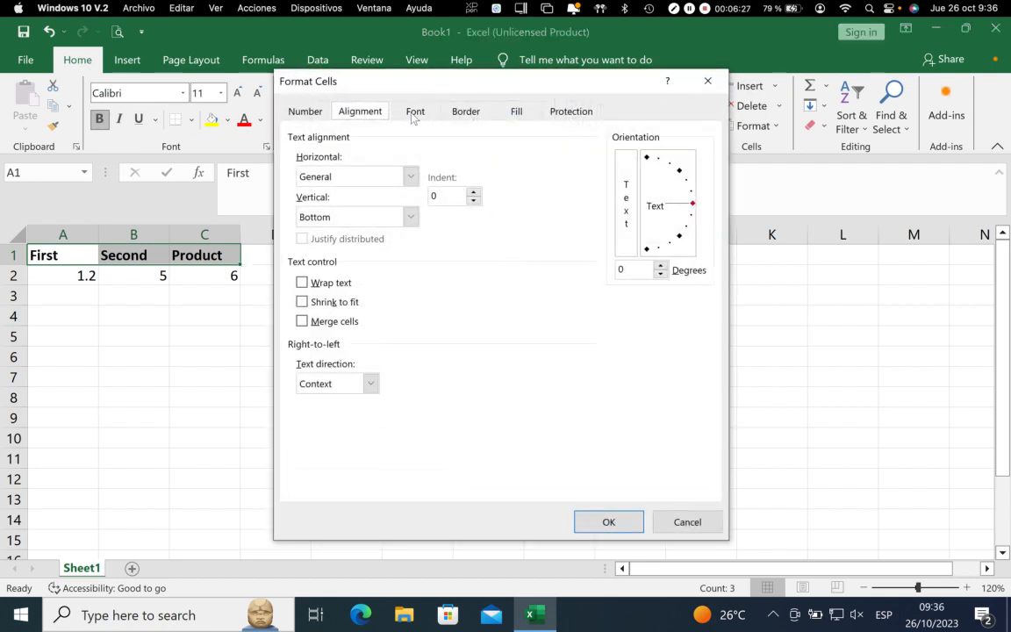
click(414, 114)
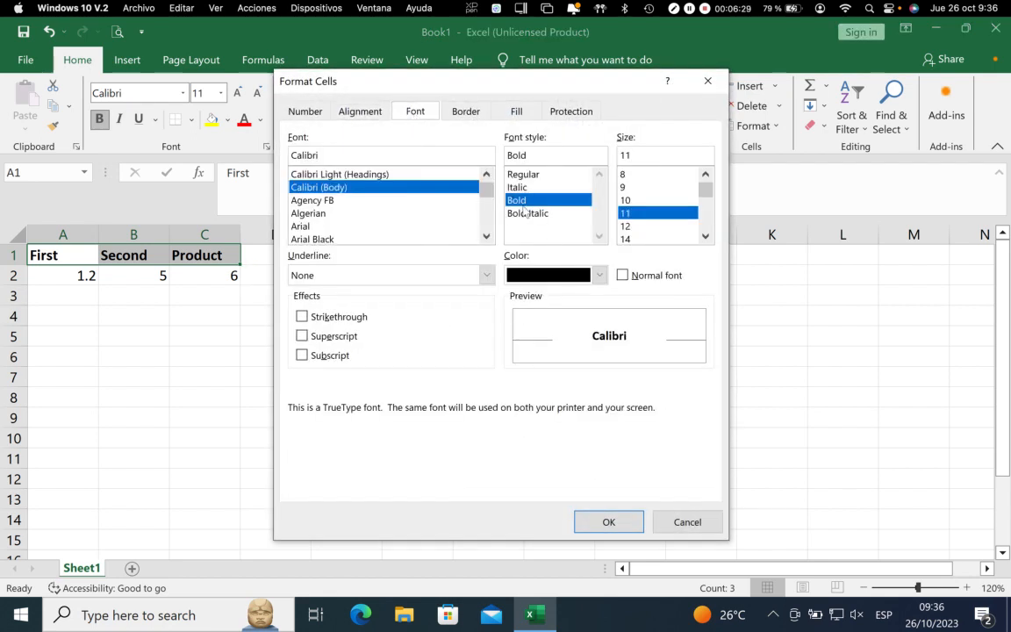
click(360, 113)
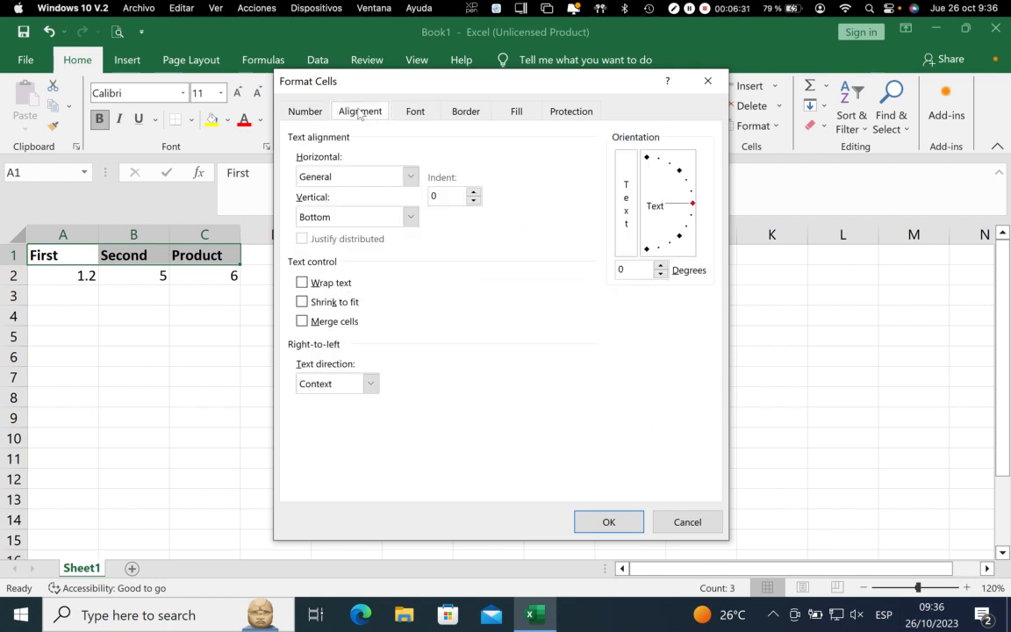
click(410, 176)
click(351, 220)
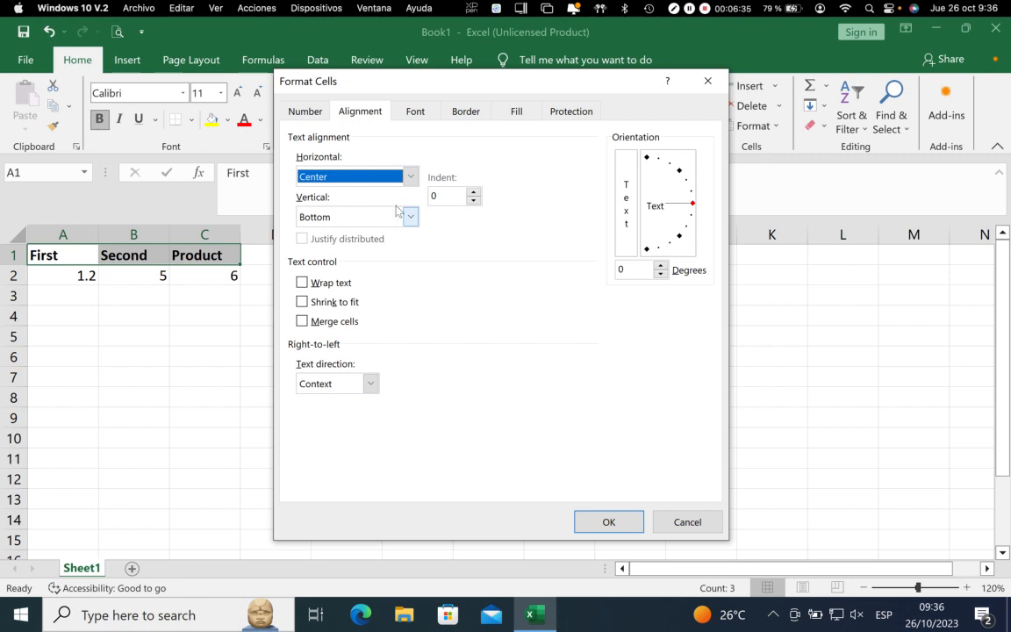
click(373, 217)
click(320, 246)
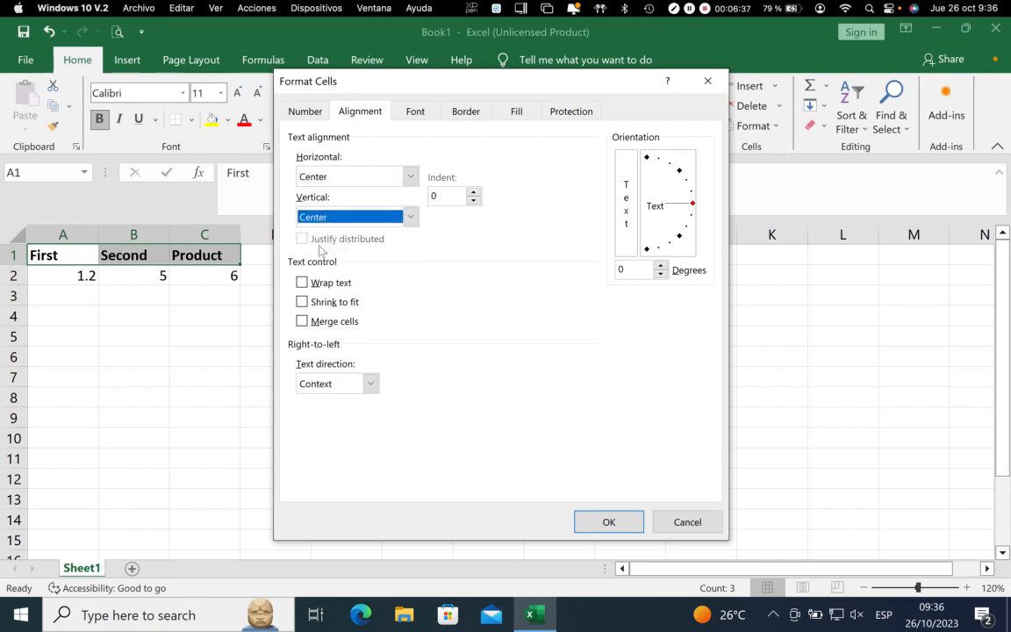
Apply the centred alignment with the headings in A1:C1 rotated 45 degrees, and set their orientation back to 0 degrees
drag(693, 204, 684, 176)
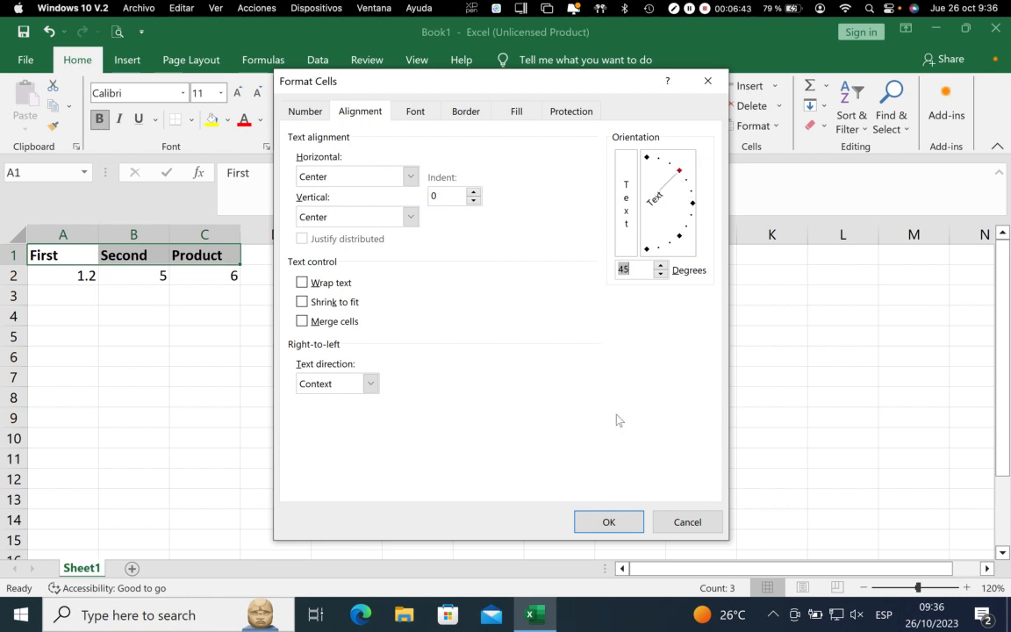
click(614, 520)
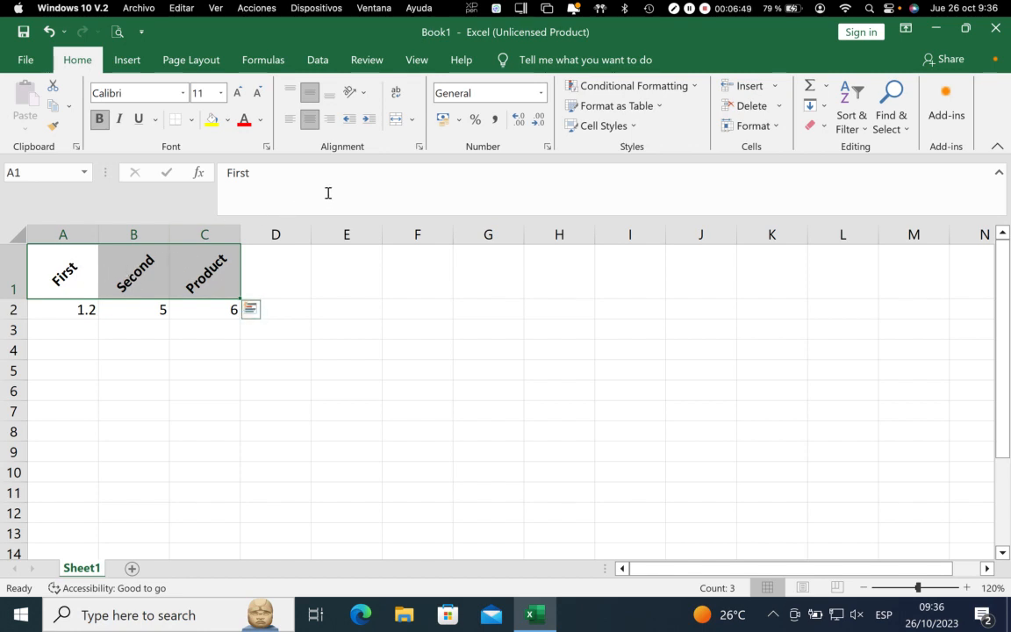
click(418, 149)
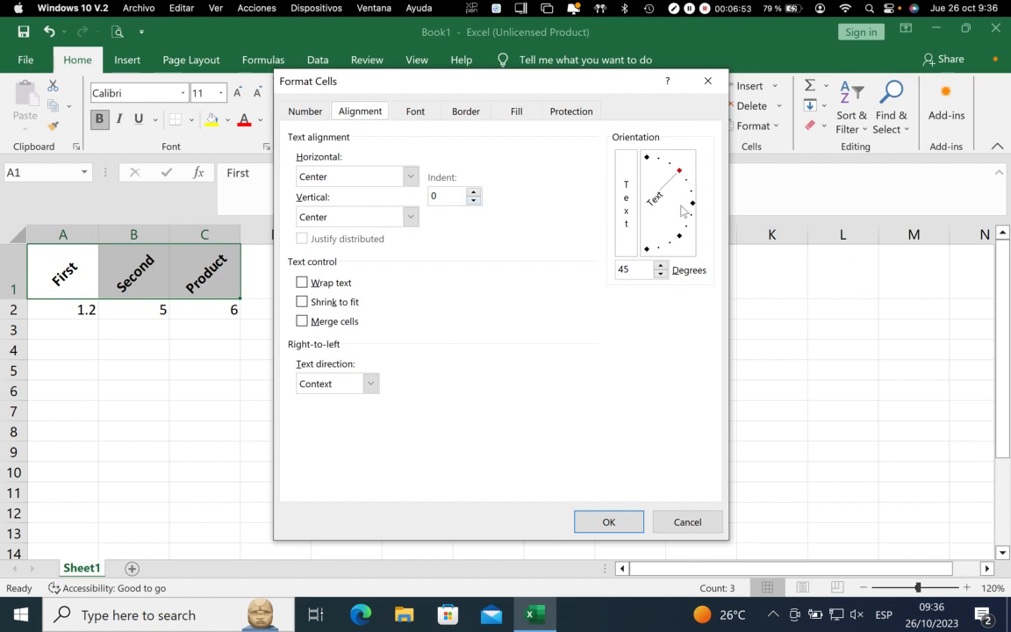
drag(683, 175, 693, 207)
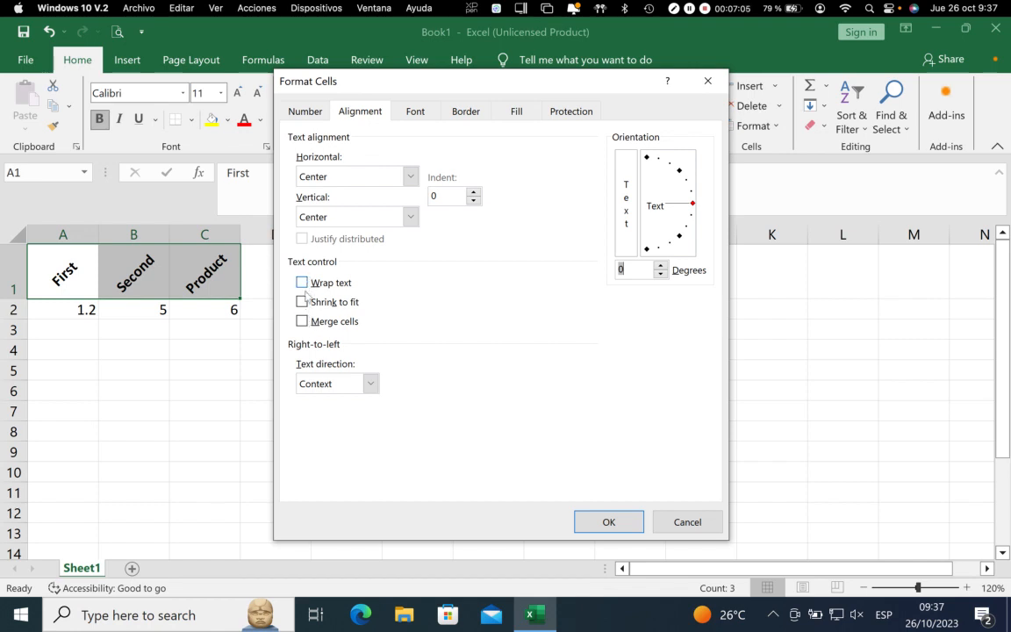
click(610, 522)
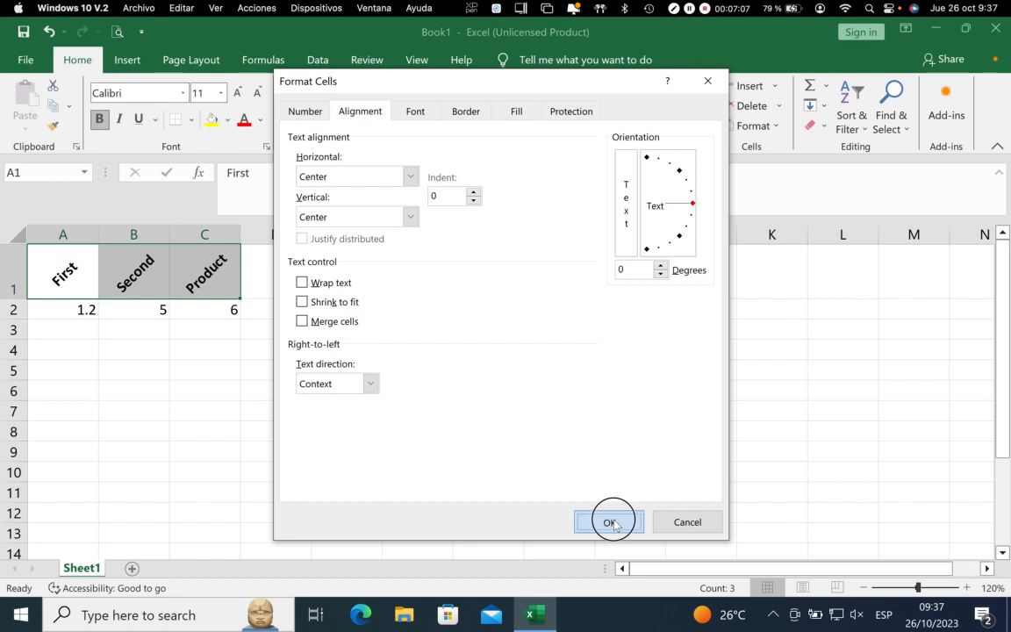
Enter a person's full name in cell F1
click(402, 259)
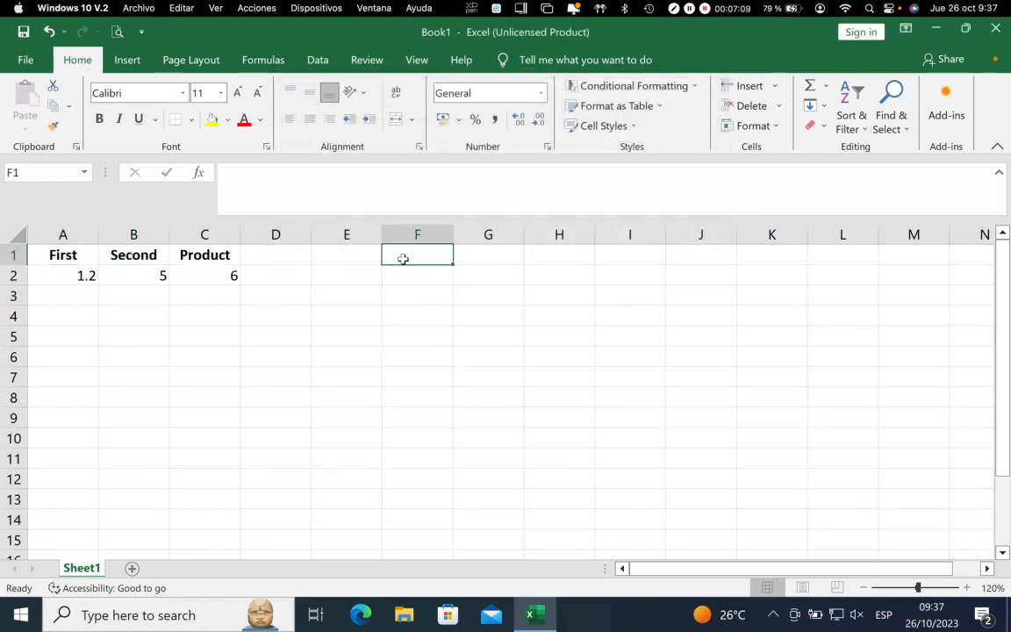
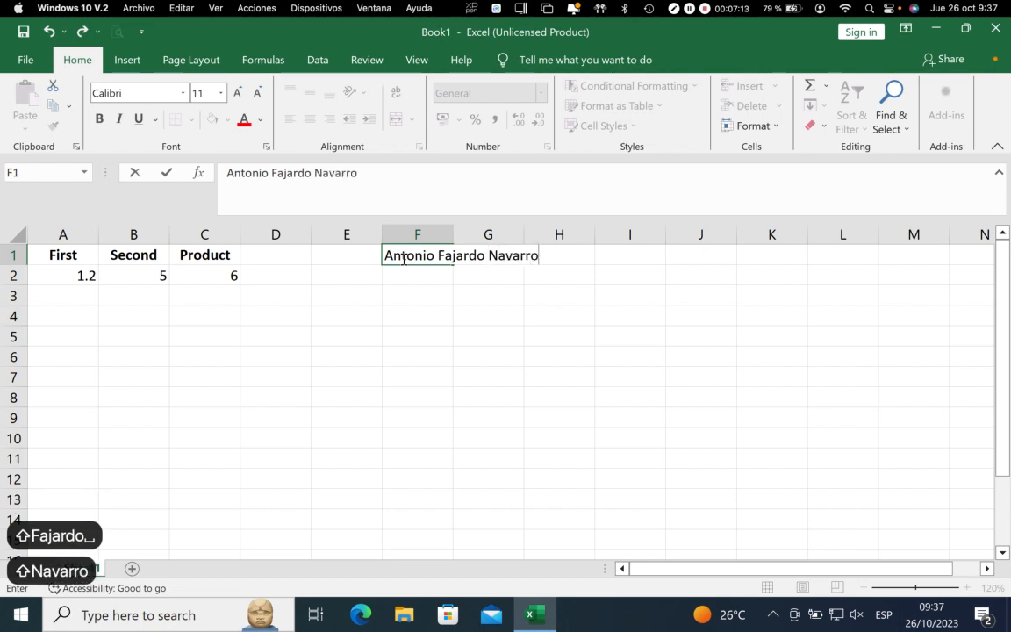
key(Return)
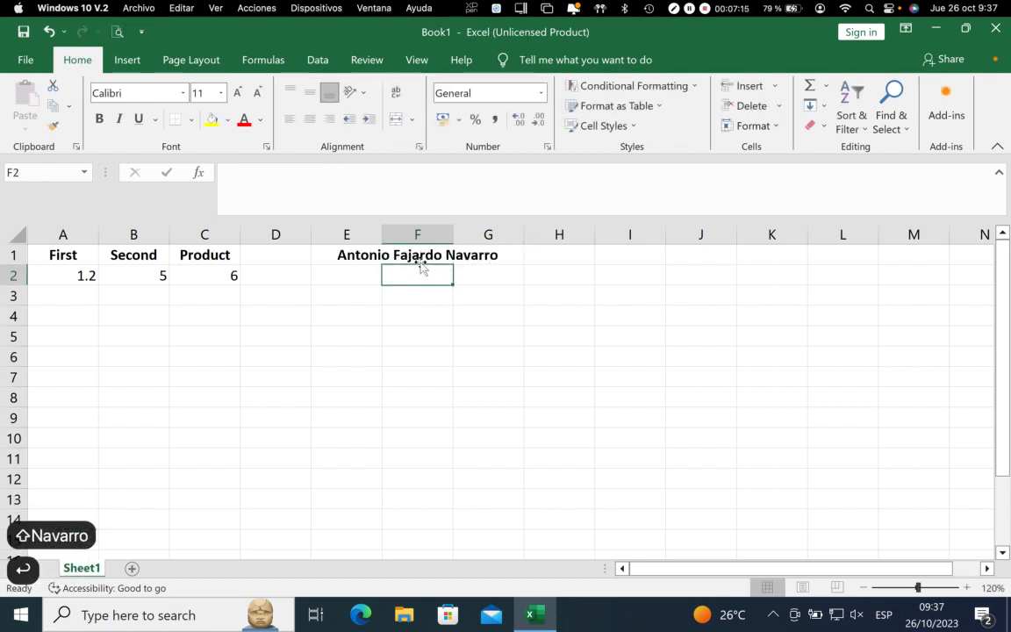
Autofit column F to the name in F1, and narrow the column so the text overflows it
click(421, 256)
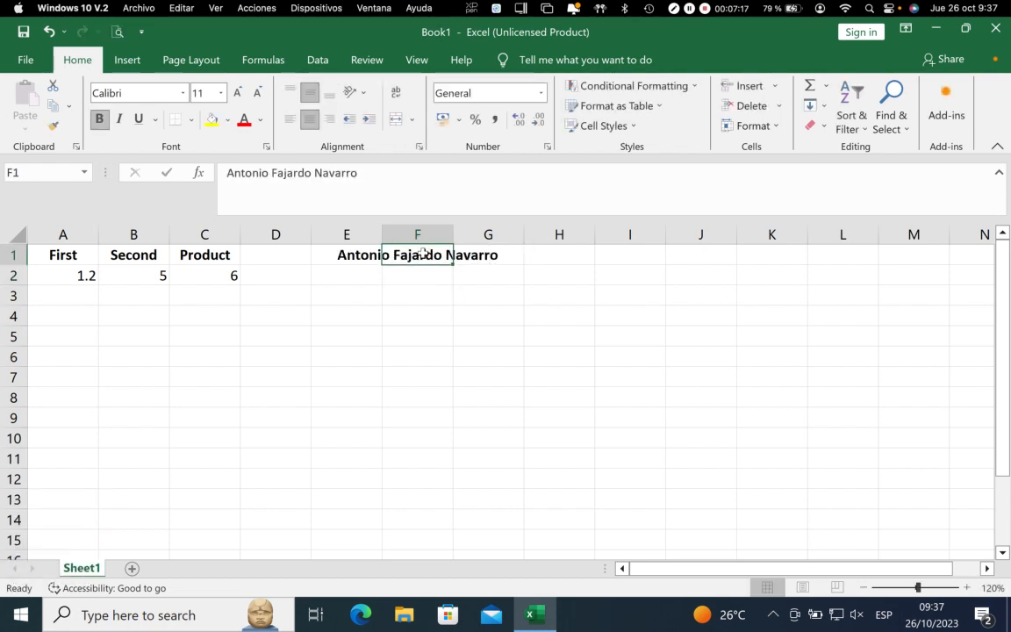
double_click(453, 235)
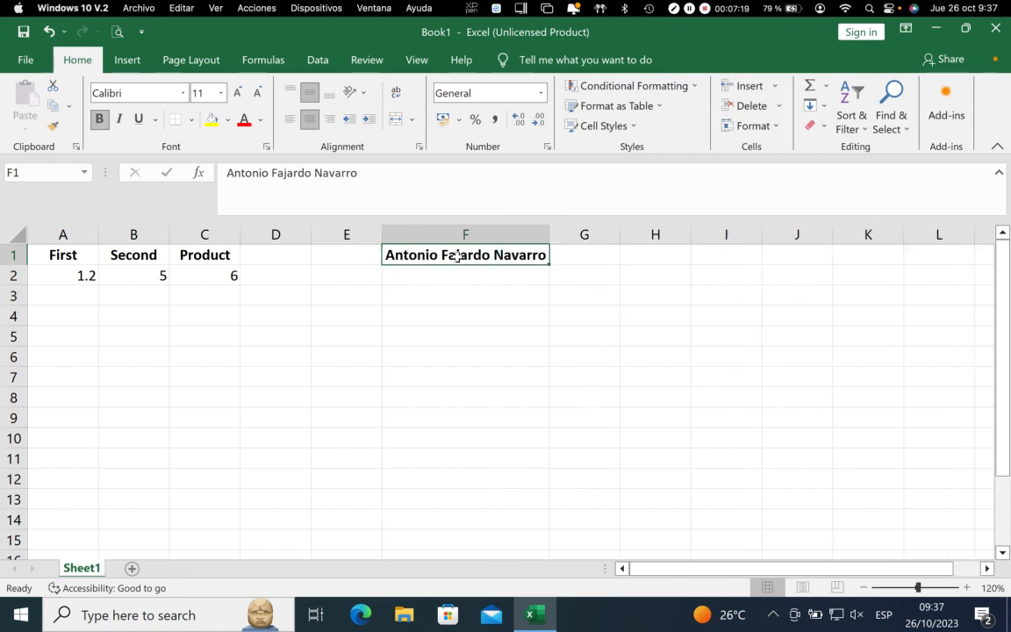
drag(550, 235, 461, 235)
Turn on Wrap text for cell F1 through Format Cells, and undo the wrapping
click(428, 255)
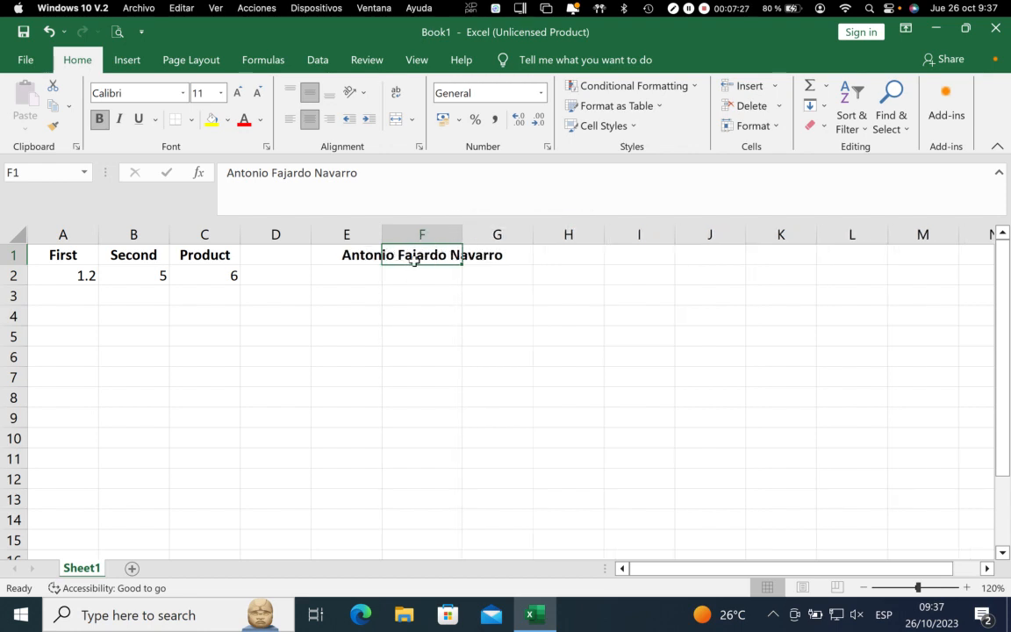
click(419, 146)
click(303, 282)
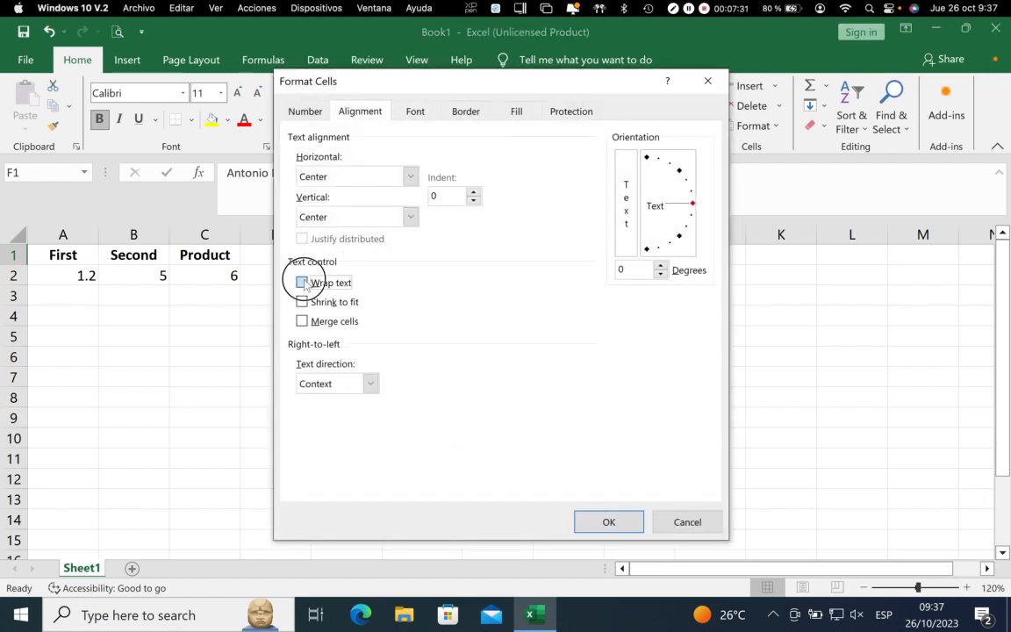
click(619, 525)
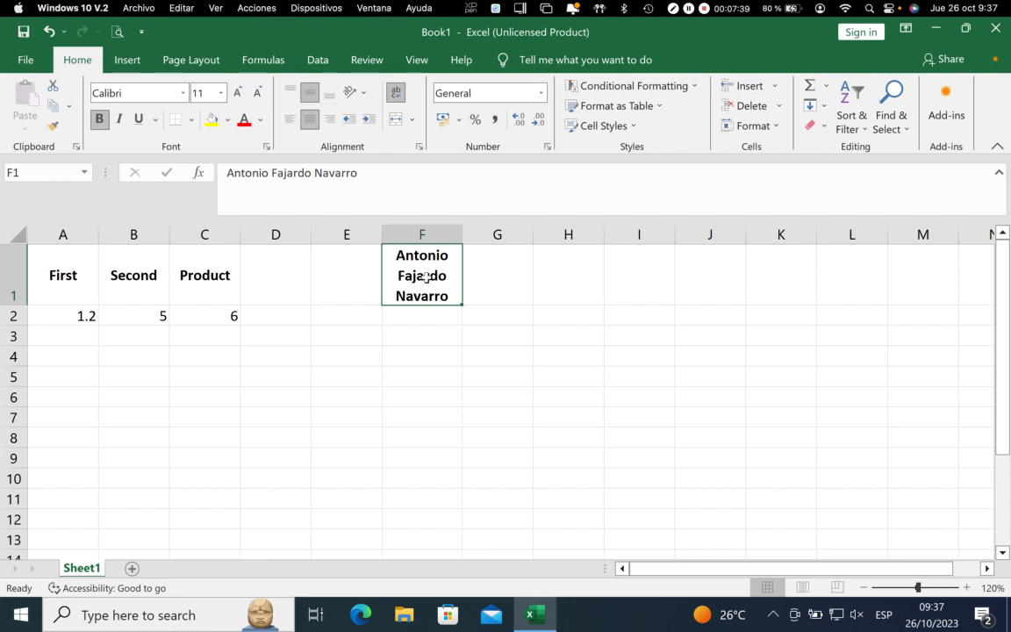
key(ctrl+z)
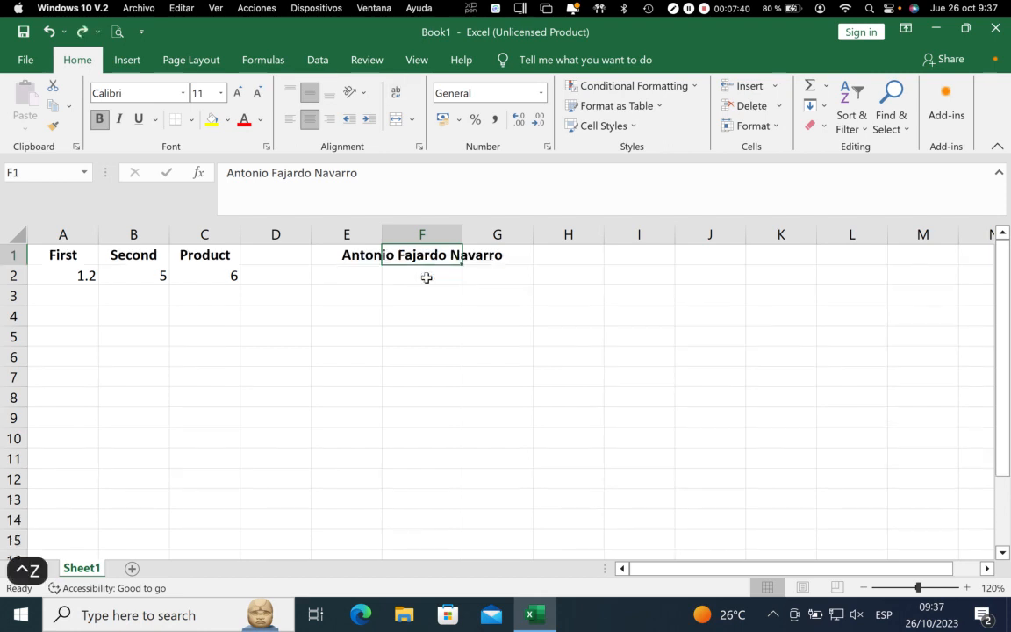
Turn on Shrink to fit for cell F1, and test it by narrowing and widening column F
click(419, 150)
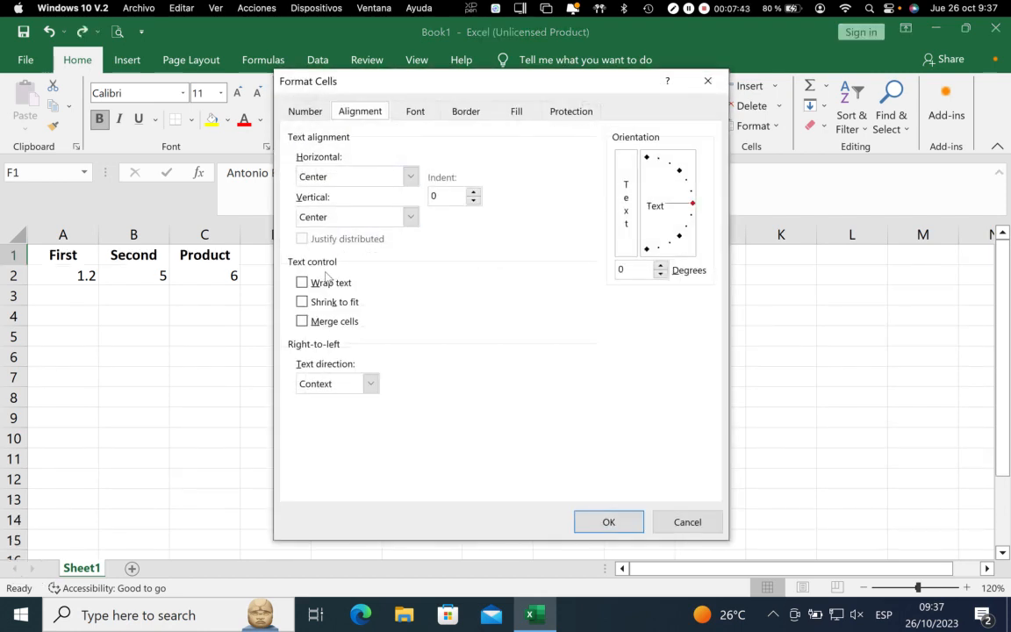
click(302, 302)
click(606, 522)
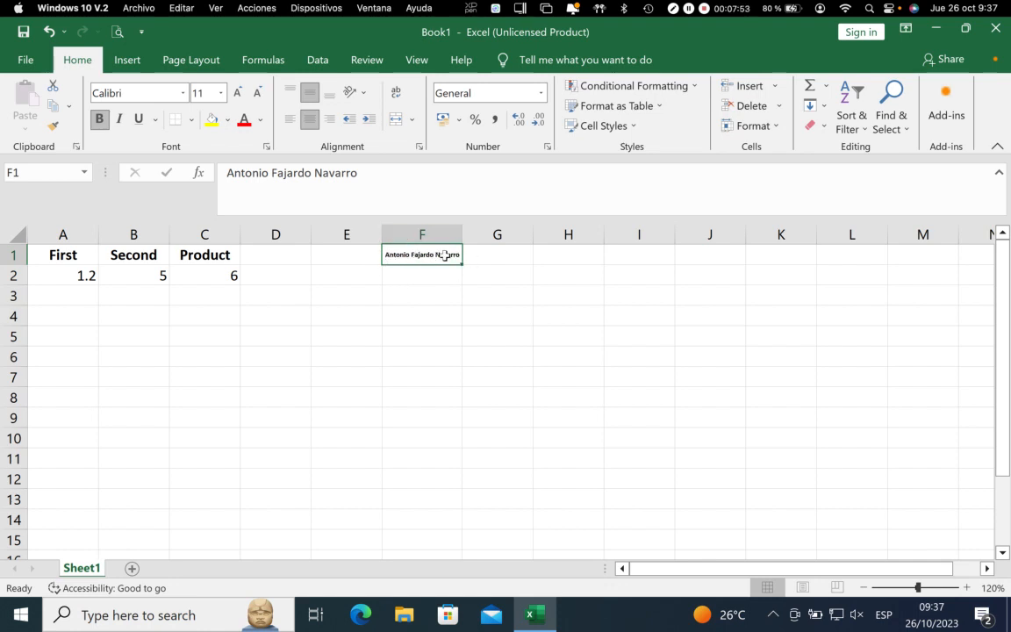
drag(461, 234, 437, 234)
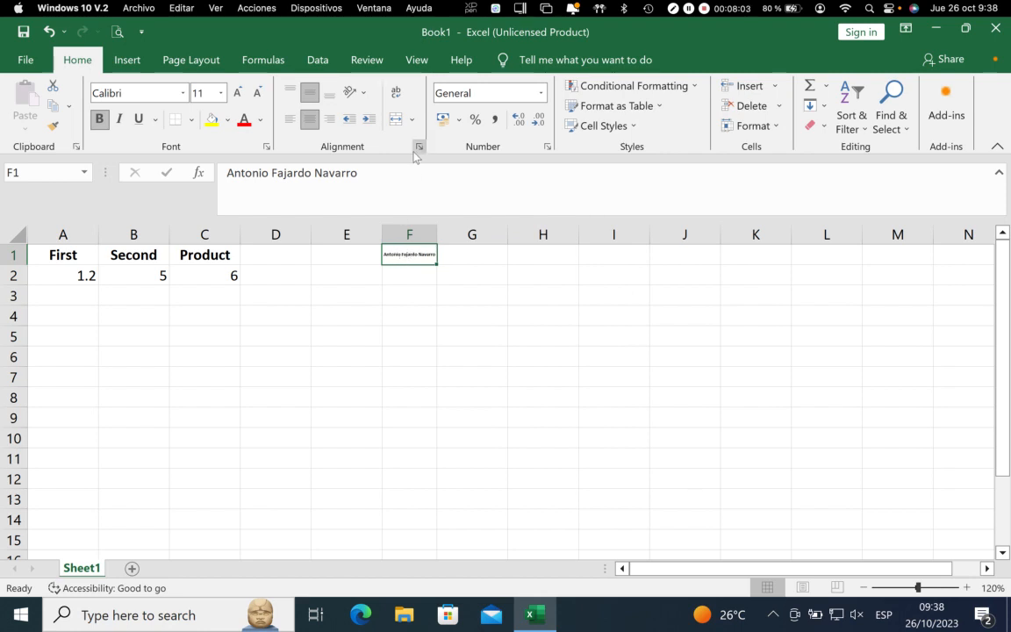
drag(437, 235, 482, 235)
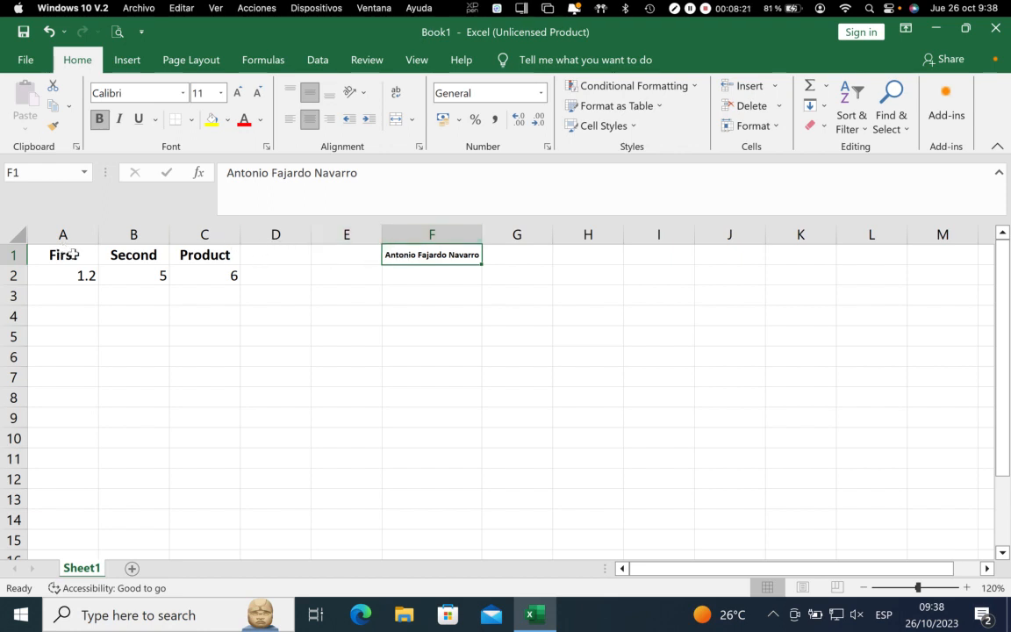
Delete column F with the sample name
click(400, 230)
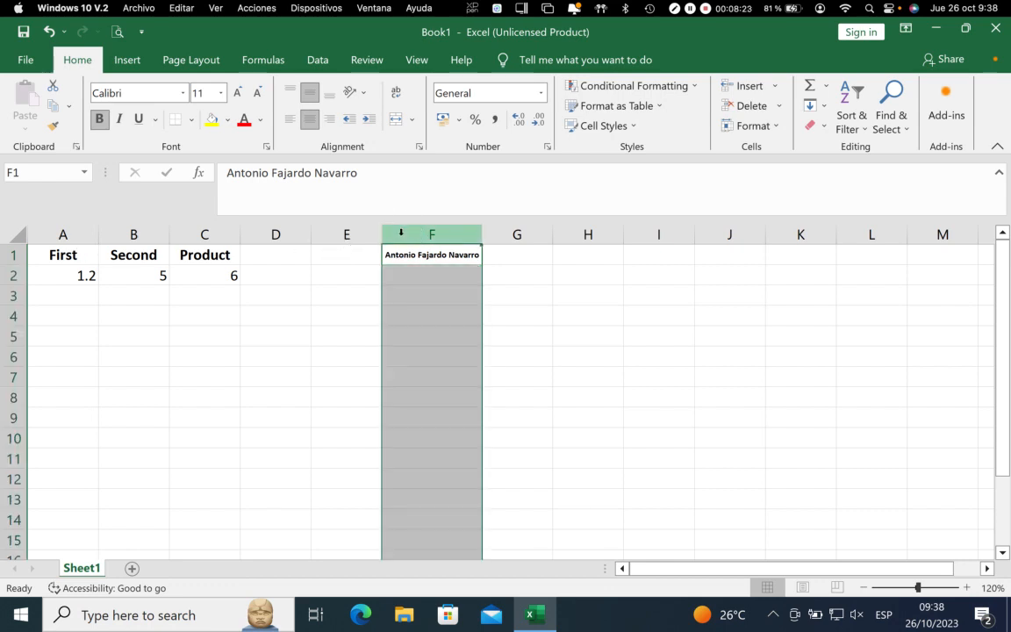
right_click(432, 234)
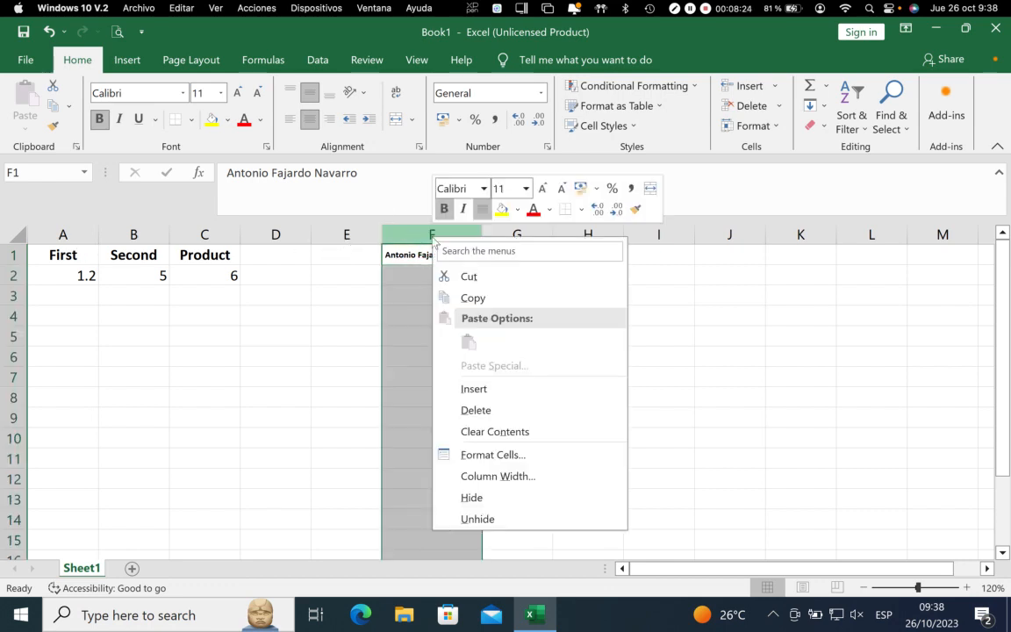
click(479, 408)
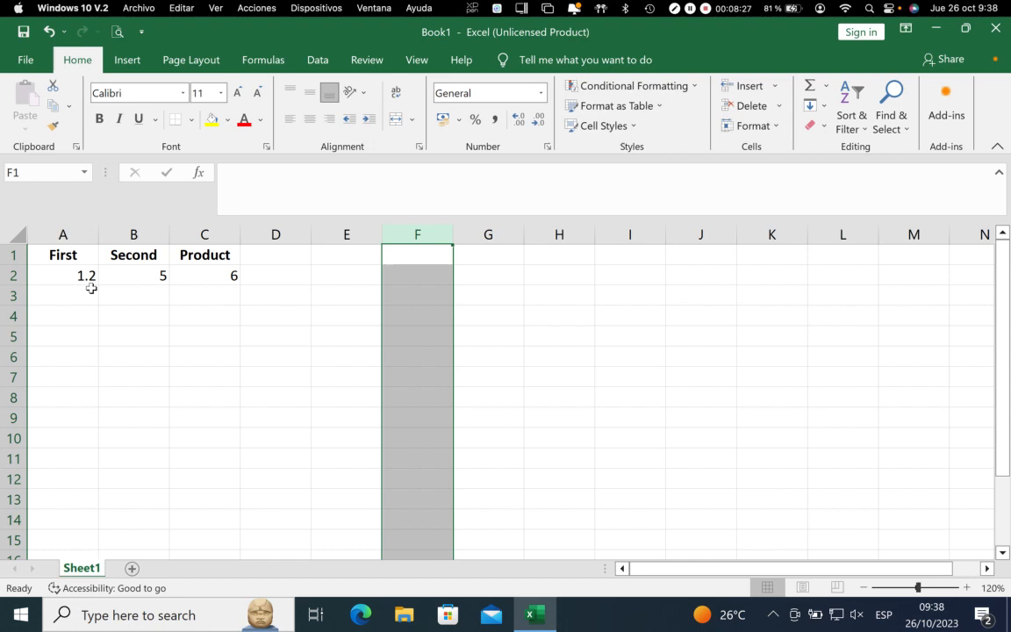
Fill the headings in A1:C1 with a light gray background colour through Format Cells
drag(78, 276, 198, 255)
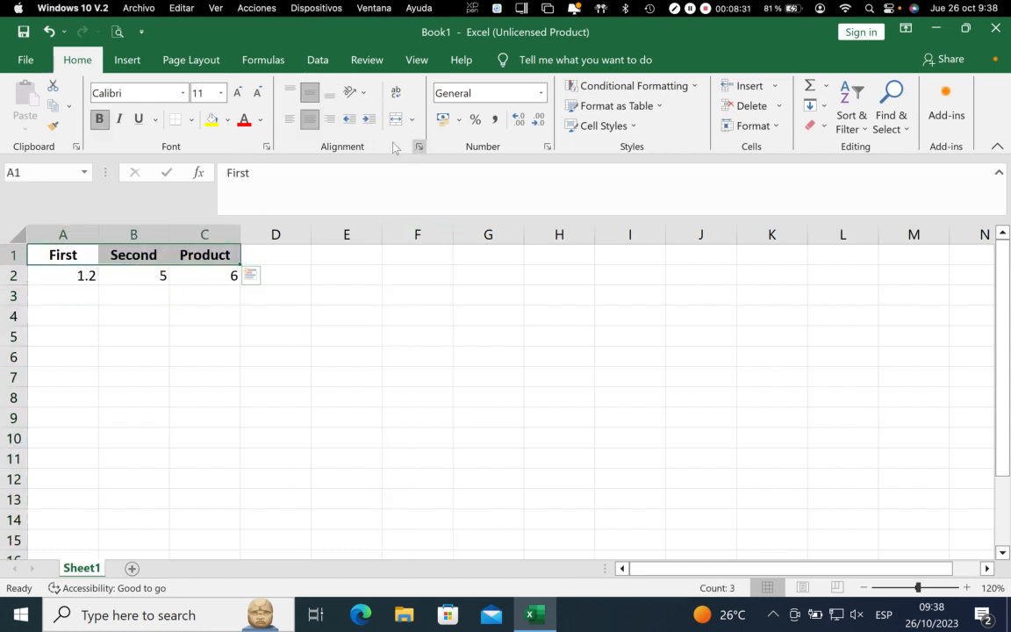
click(266, 148)
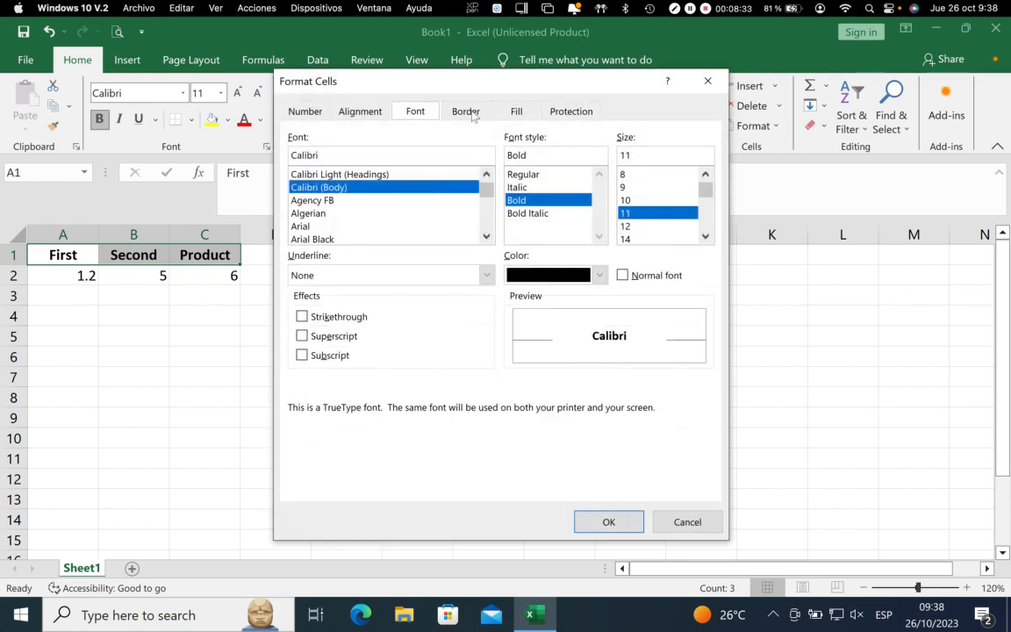
click(466, 111)
click(514, 111)
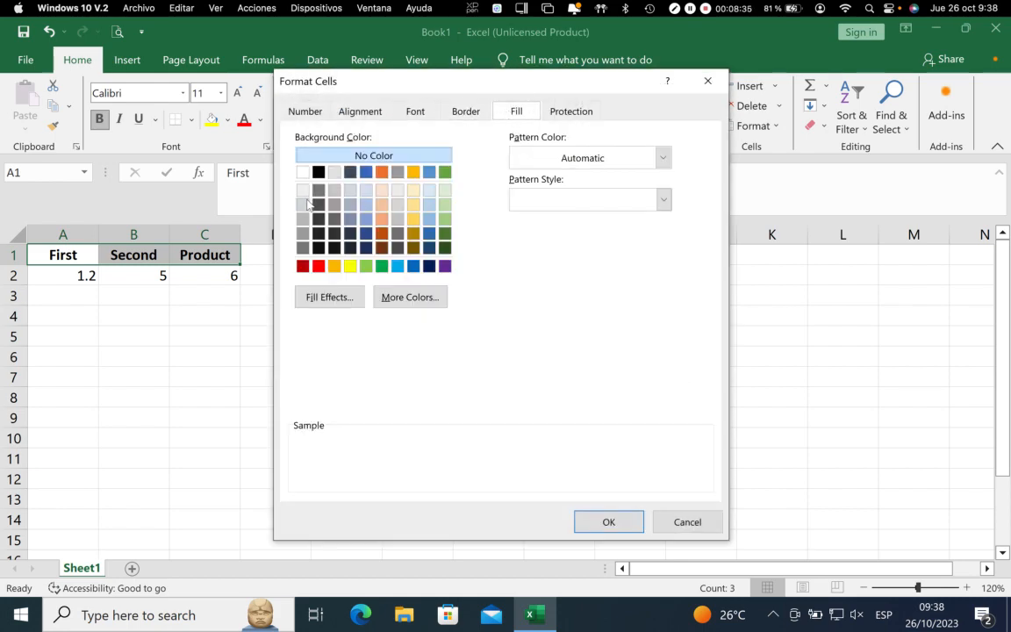
click(304, 204)
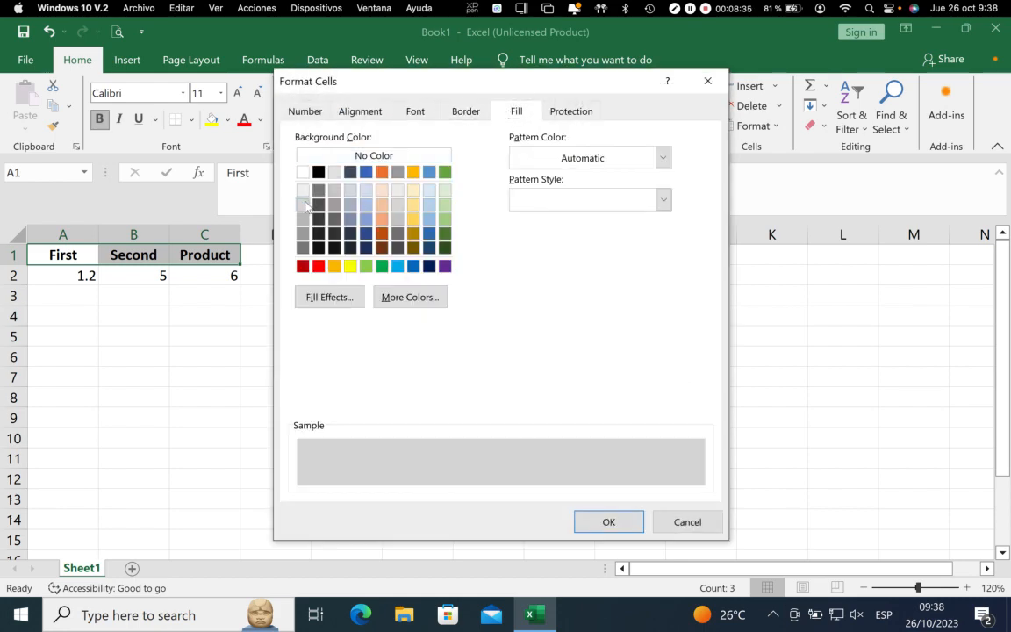
click(605, 523)
Set both the horizontal and vertical text alignment of the values in A2:C2 to Center
drag(50, 275, 186, 275)
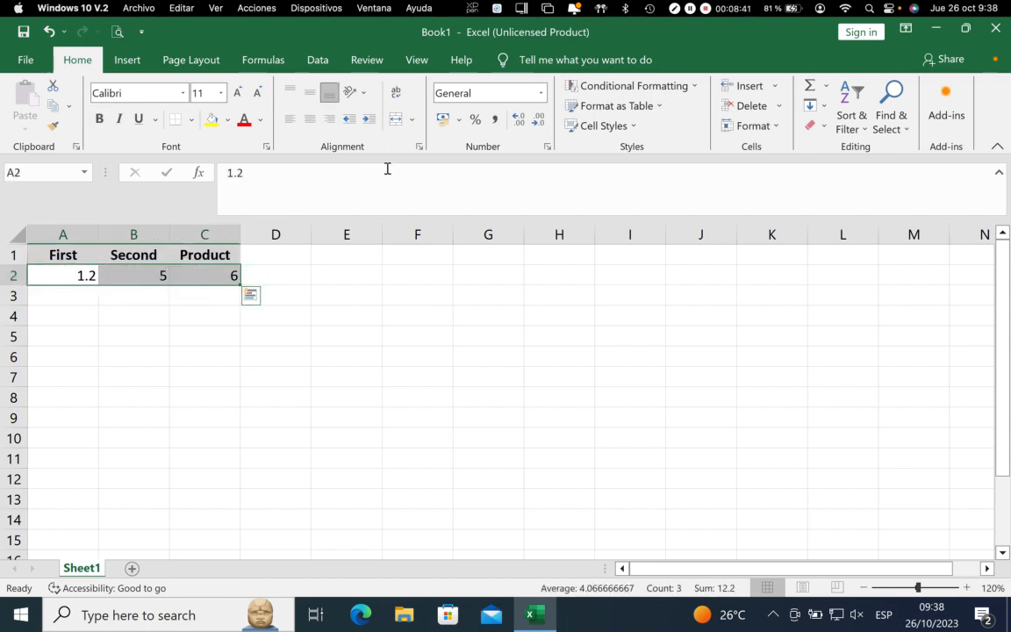
key(ctrl+1)
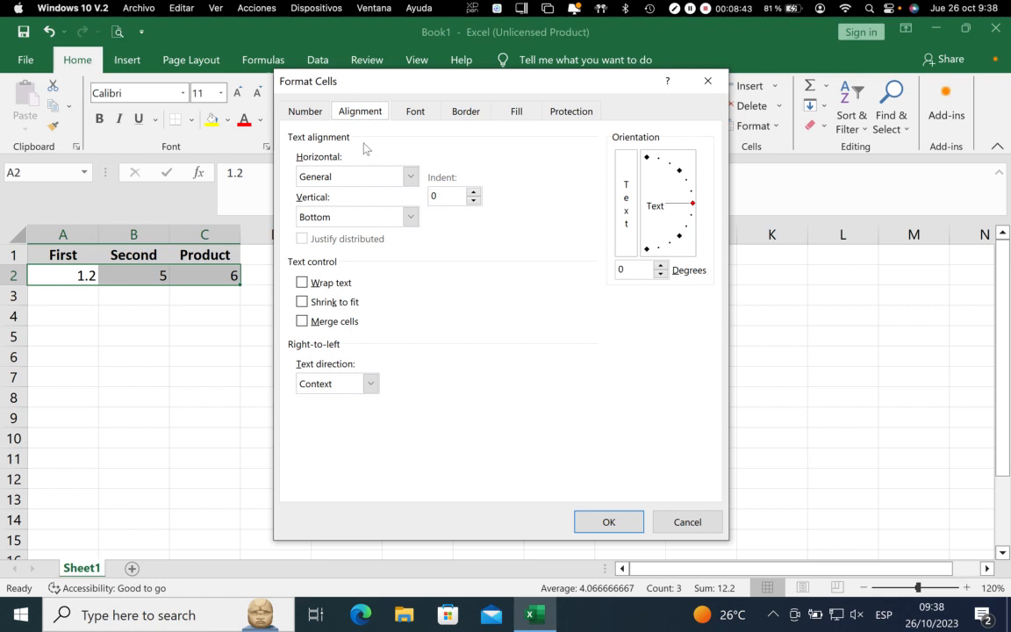
click(352, 175)
click(322, 216)
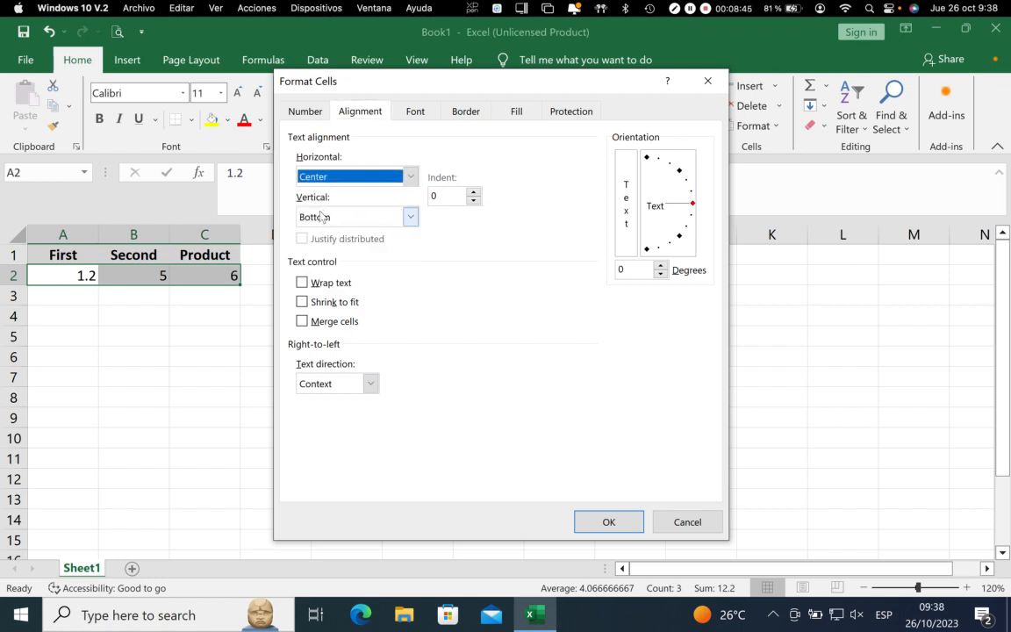
click(322, 217)
click(314, 246)
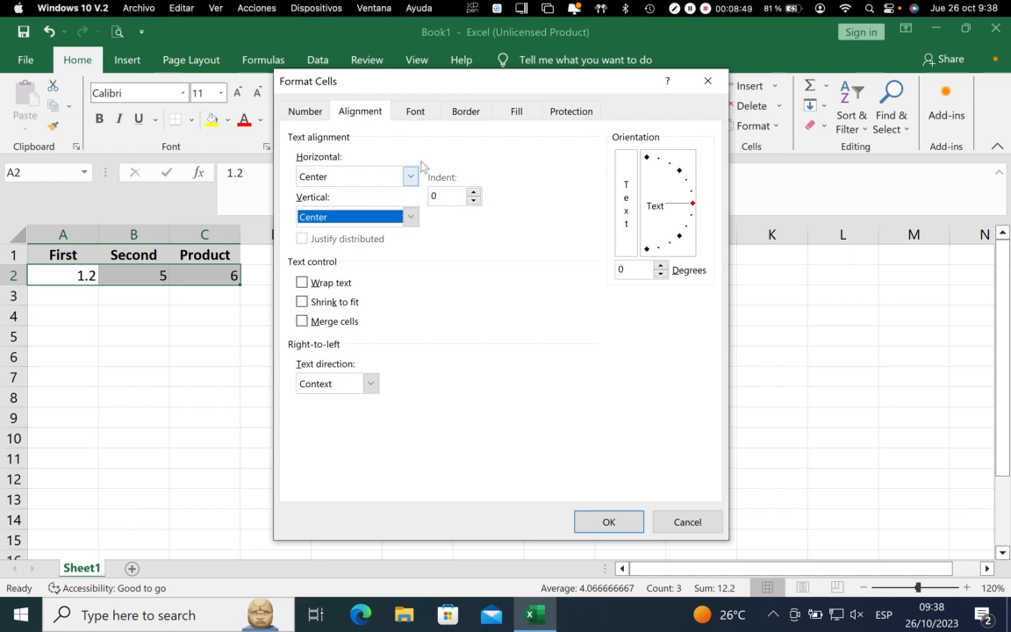
click(606, 522)
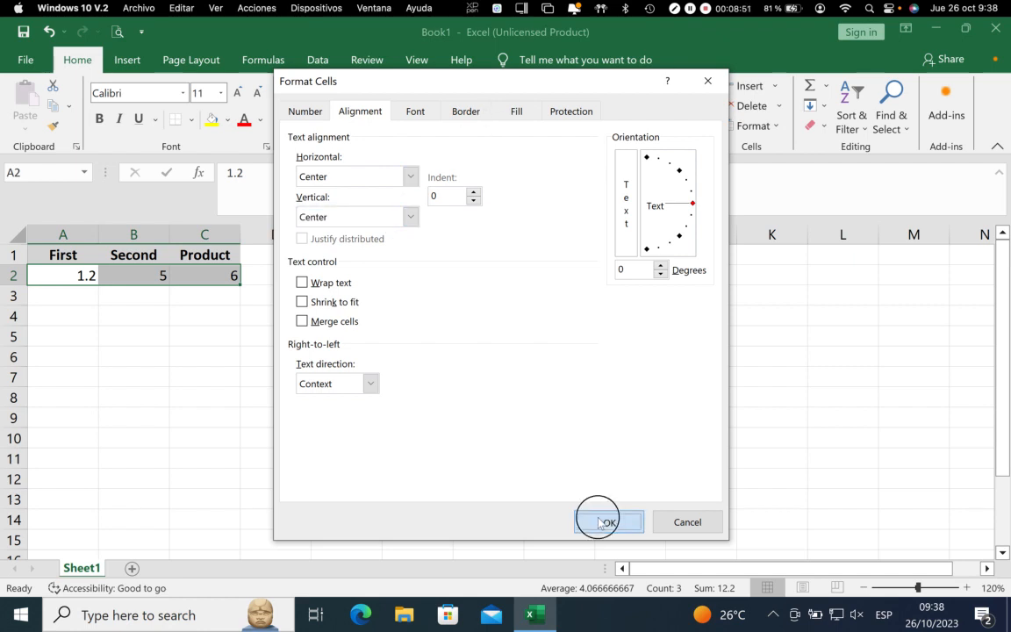
Add a double-line border along the top, bottom, left and right outer edges of A1:C2 through Format Cells
drag(68, 253, 178, 273)
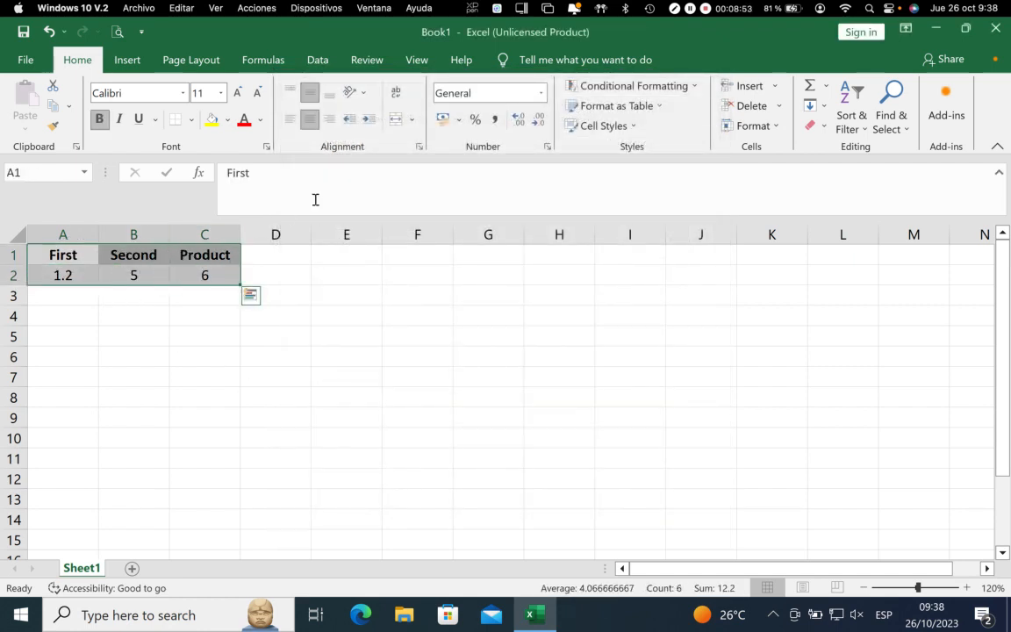
click(268, 148)
click(457, 114)
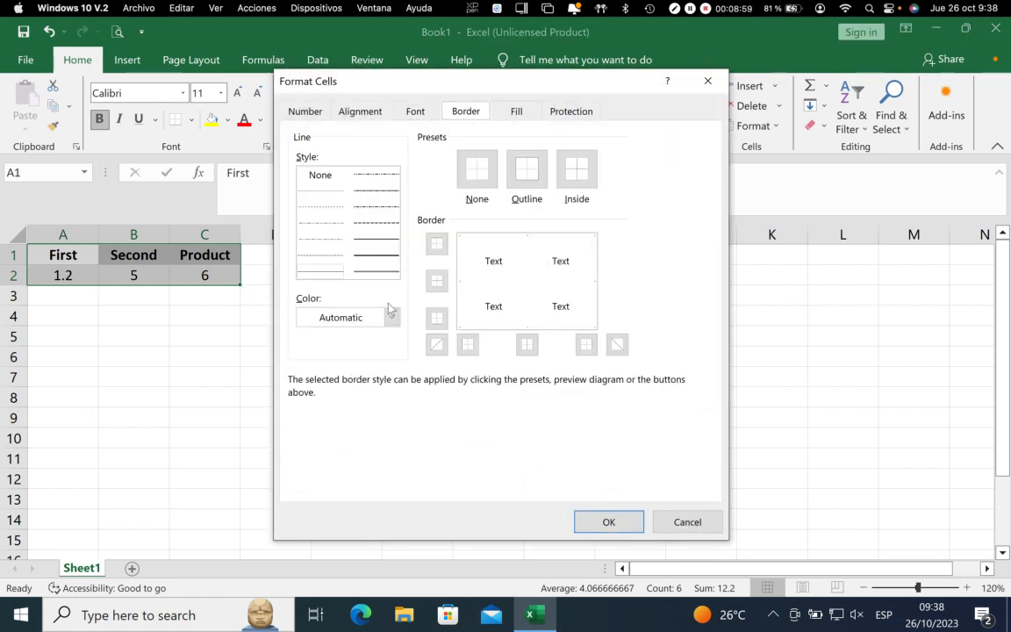
click(375, 273)
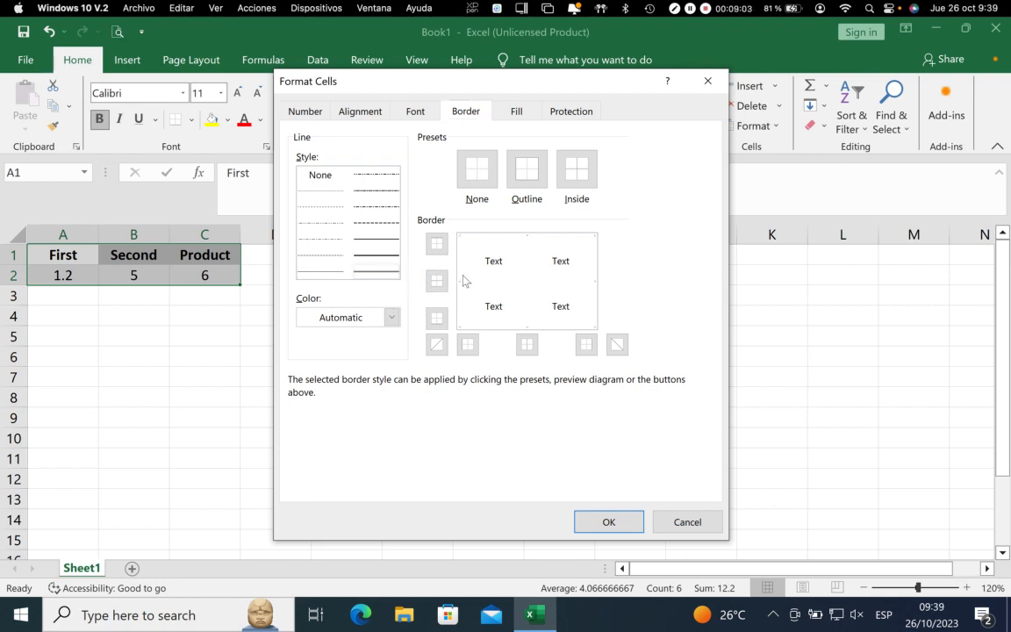
click(437, 244)
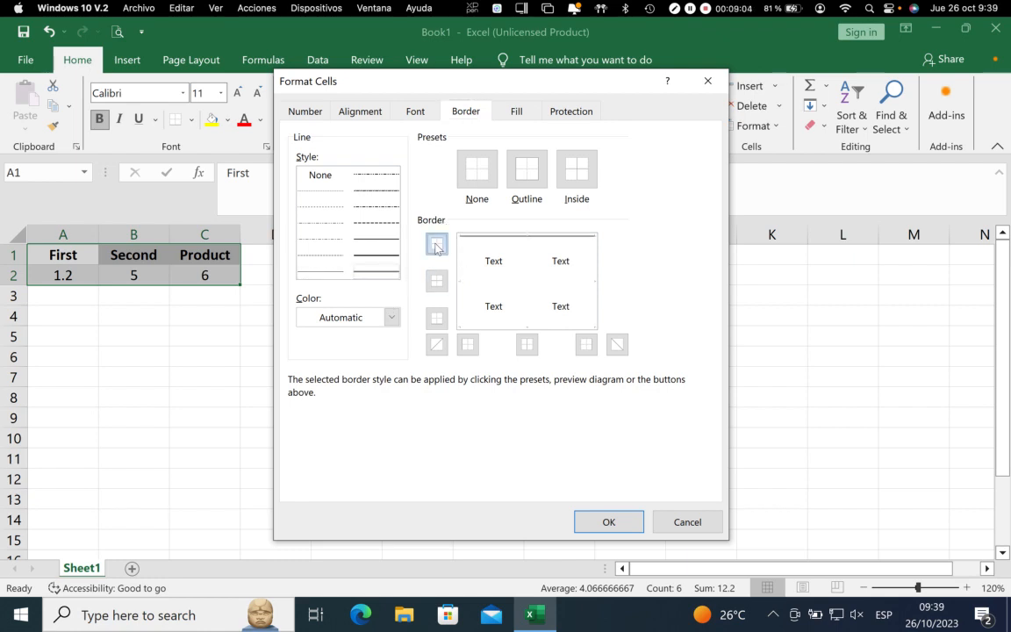
click(440, 321)
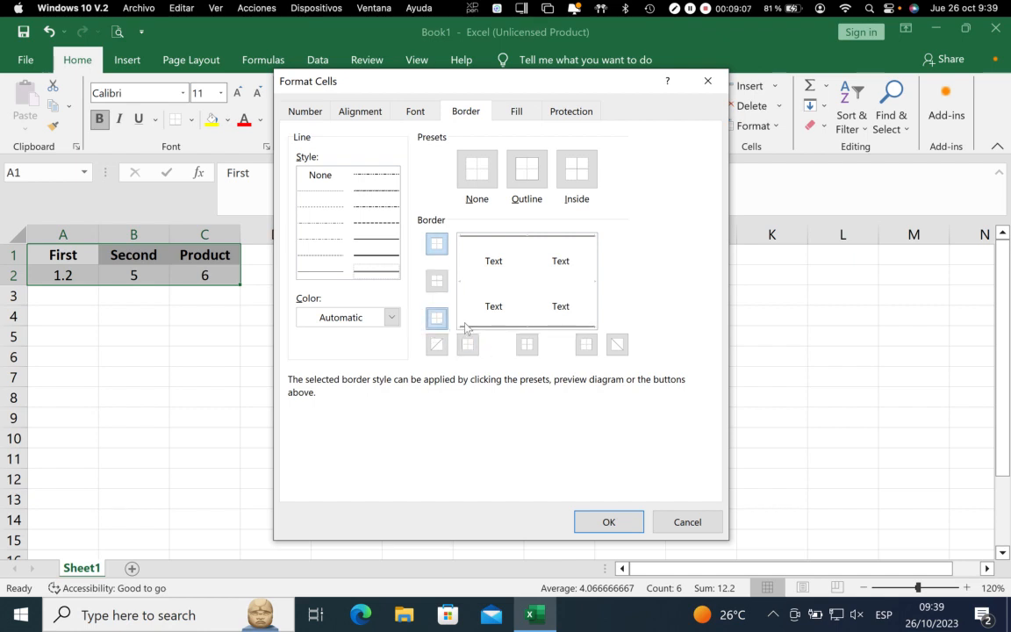
click(468, 344)
click(586, 344)
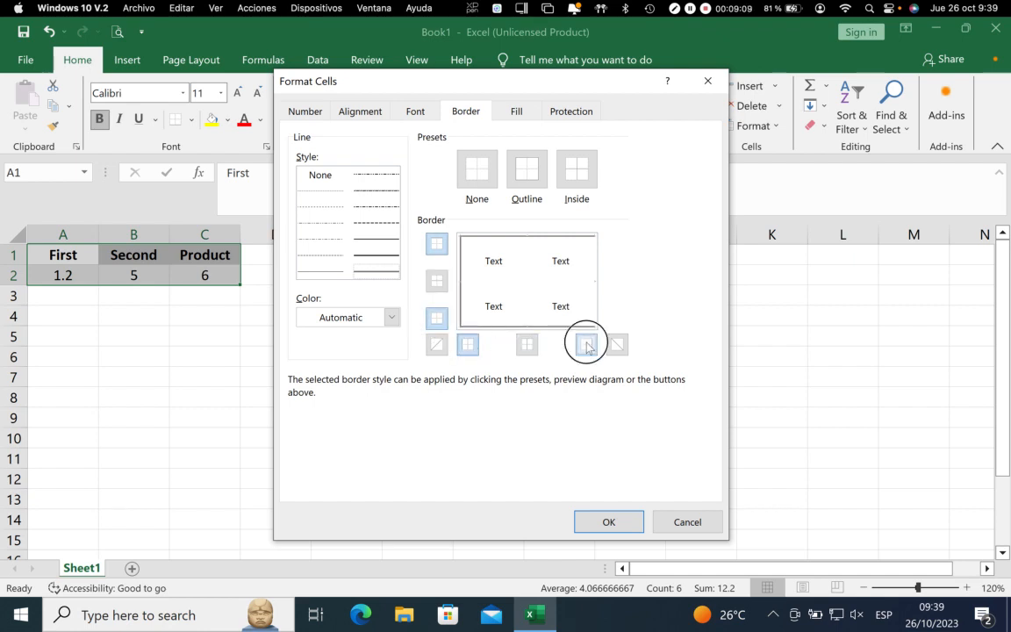
click(606, 522)
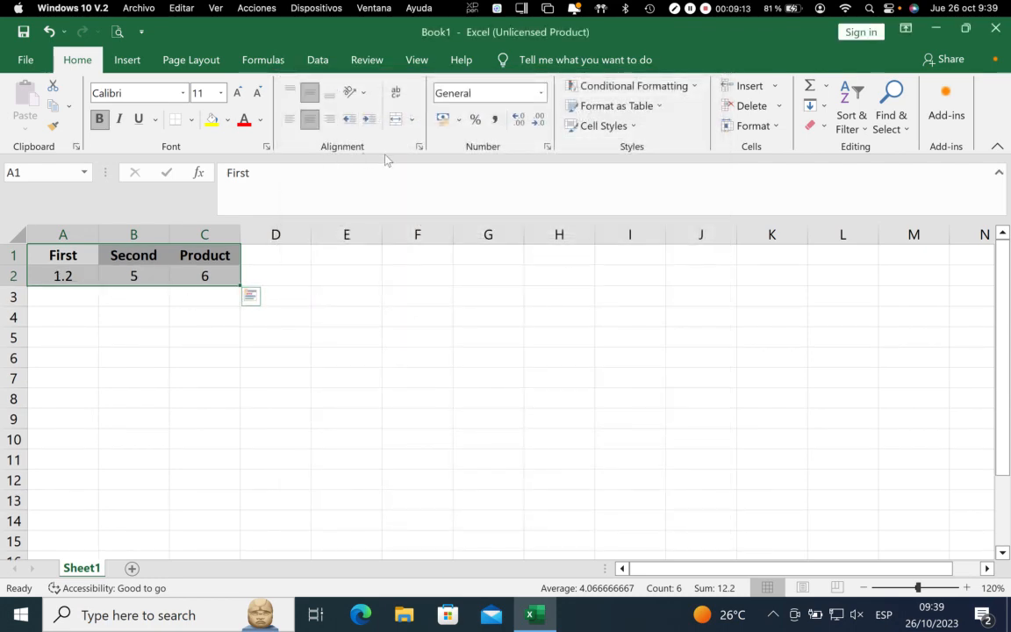
Add dash-dot inside horizontal and vertical borders to A1:C2, and choose orange as the line colour before applying
click(420, 148)
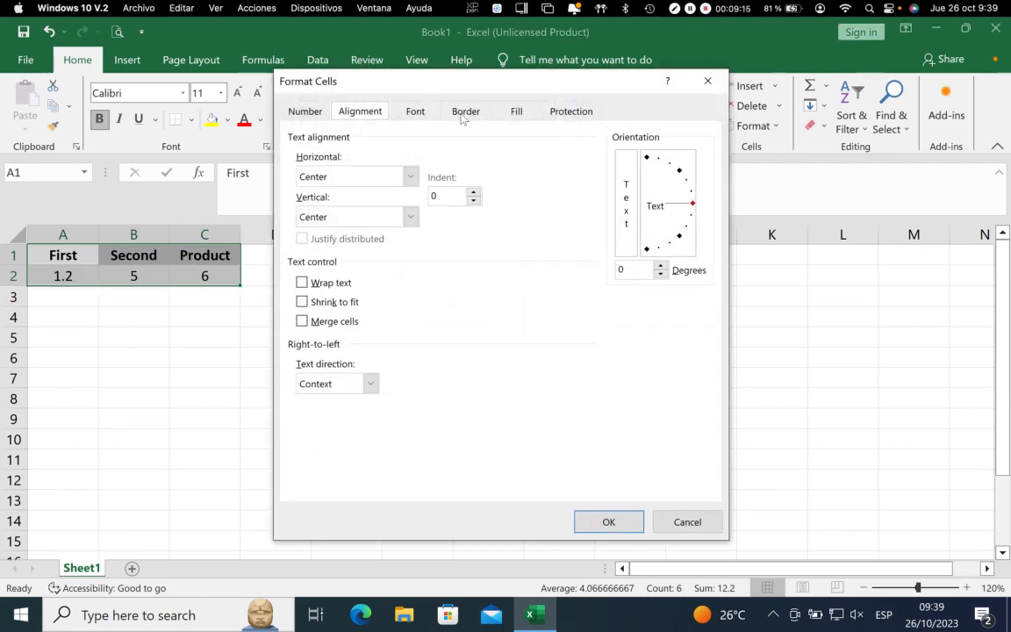
click(461, 114)
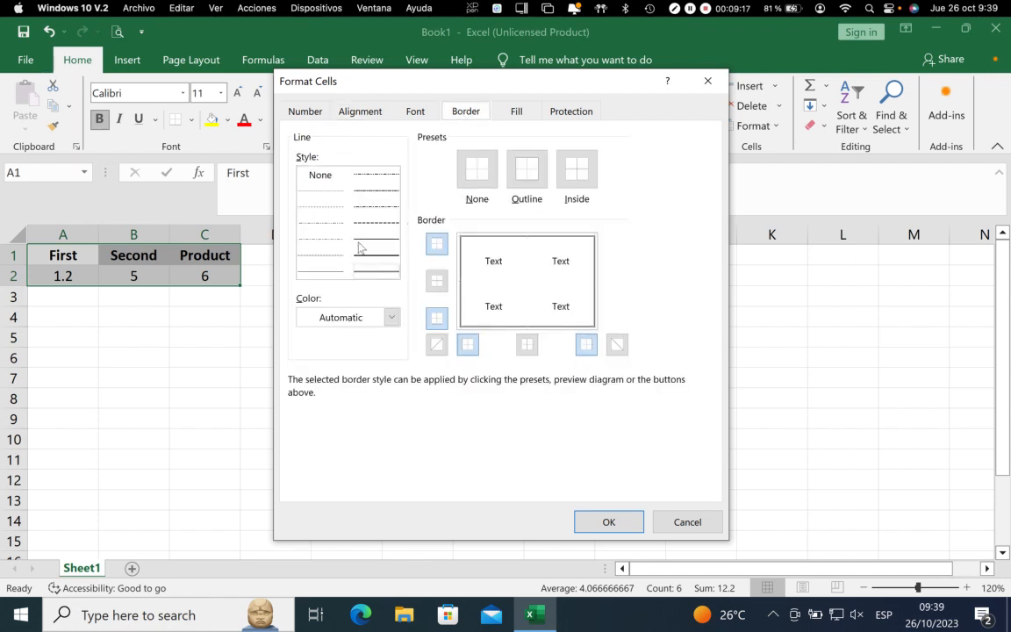
click(372, 209)
click(436, 281)
click(527, 345)
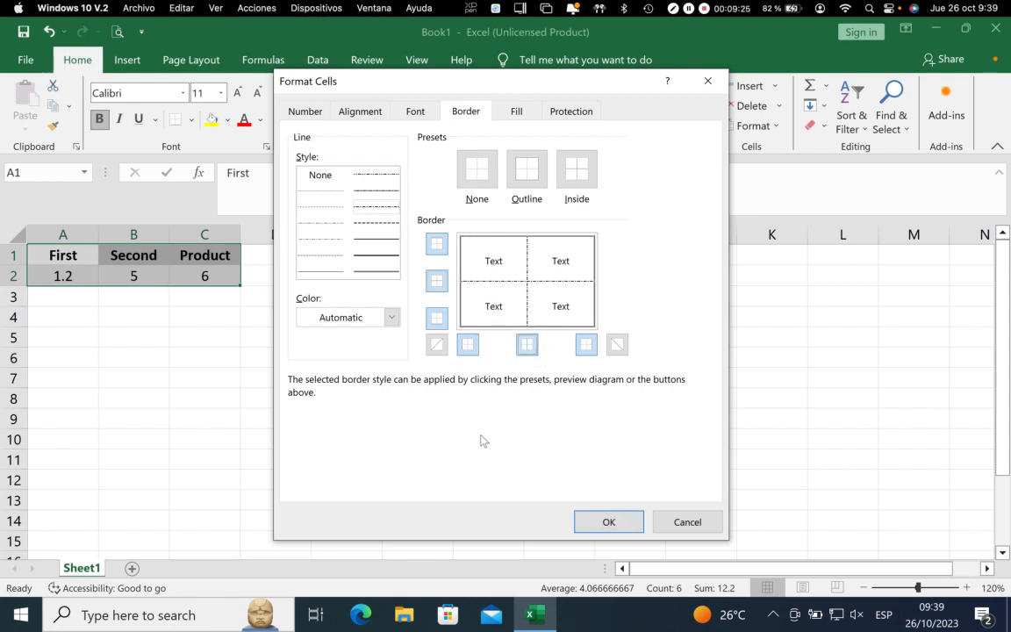
click(392, 319)
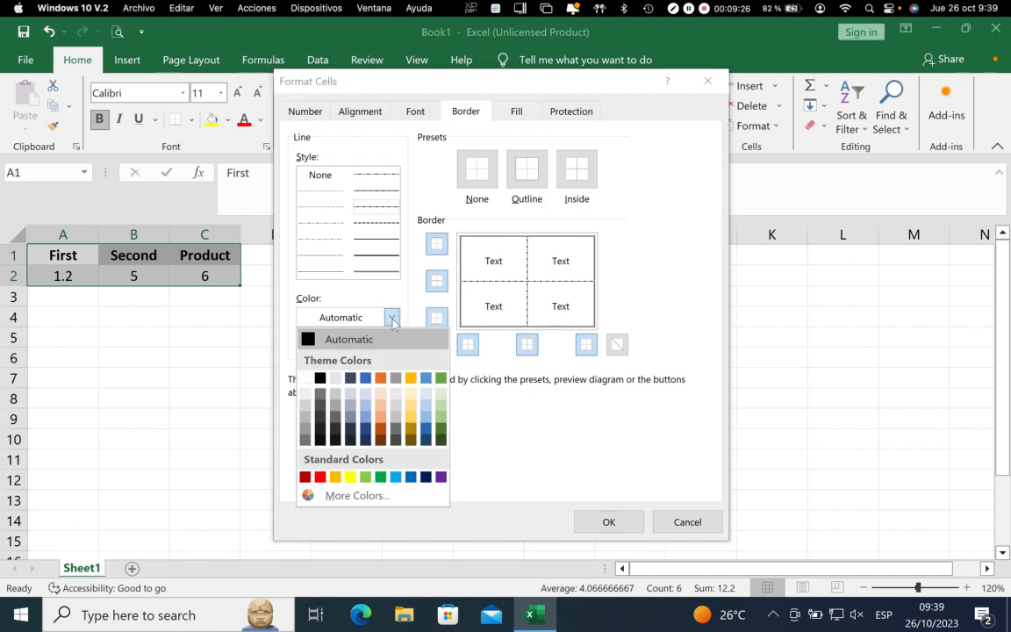
click(381, 379)
click(597, 520)
click(244, 399)
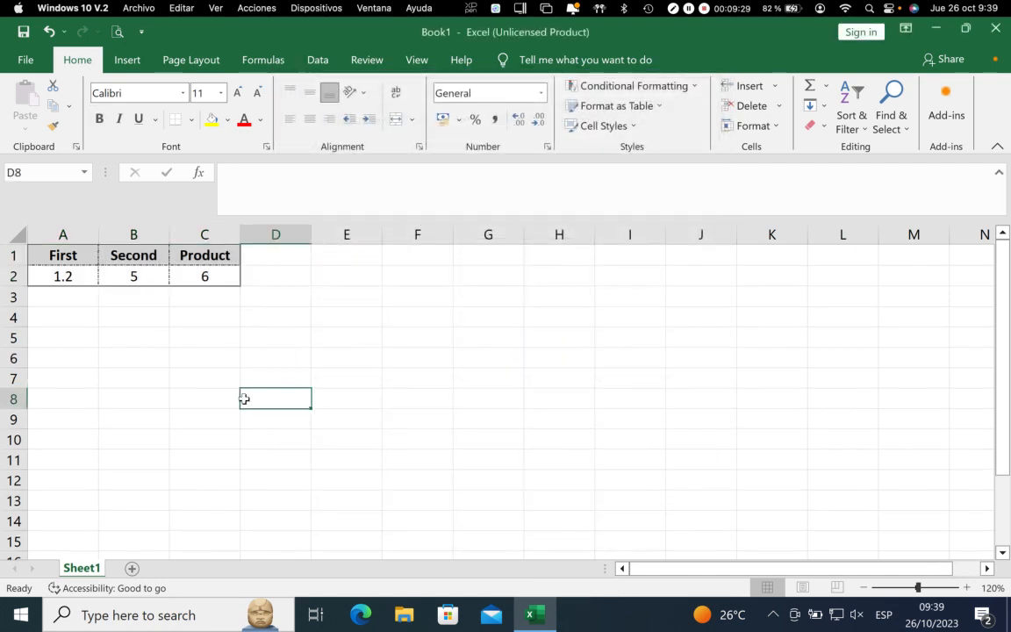
Redraw the inside horizontal and vertical borders of A1:C2 in orange with the dash-dot line style
drag(70, 255, 185, 273)
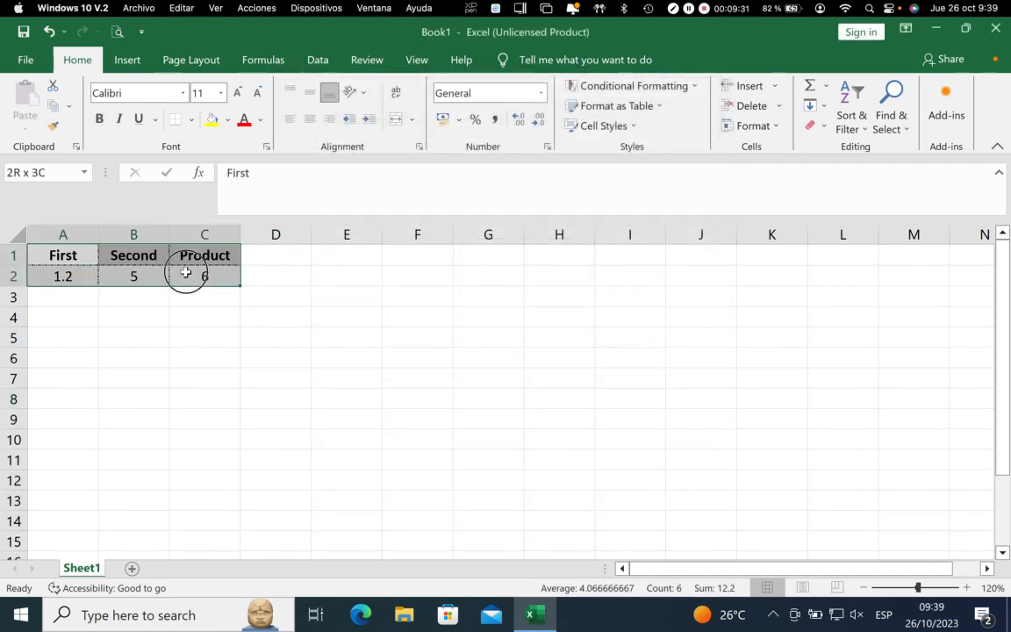
click(419, 147)
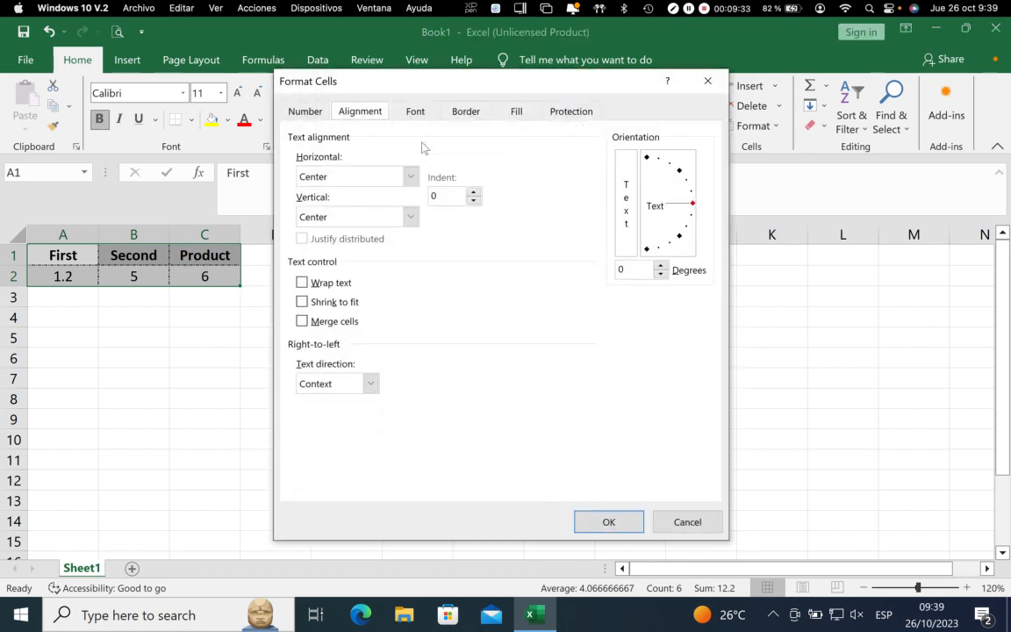
click(467, 112)
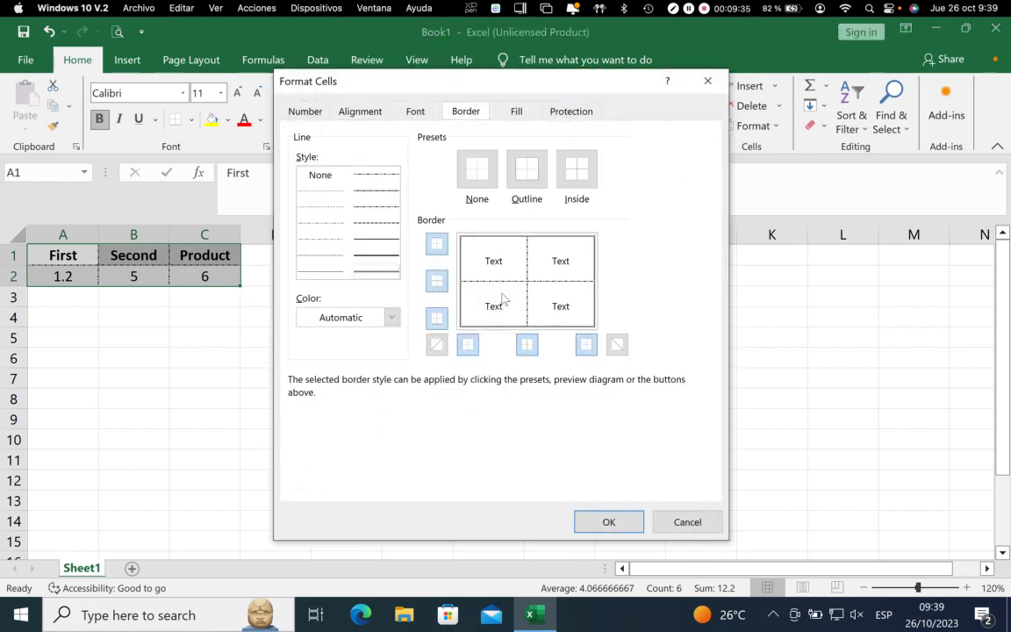
click(391, 317)
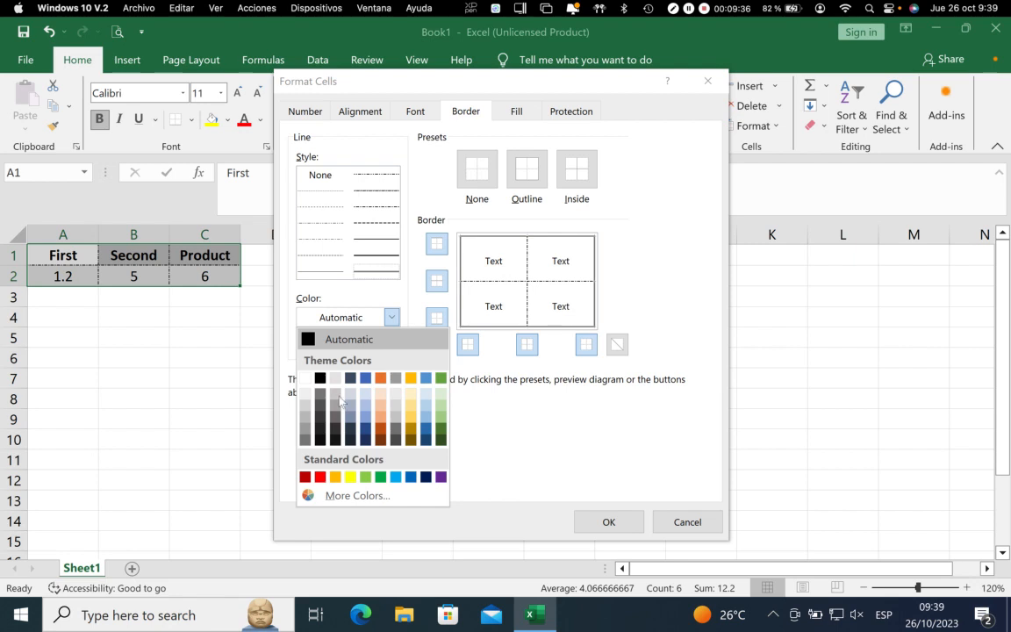
click(380, 378)
click(507, 282)
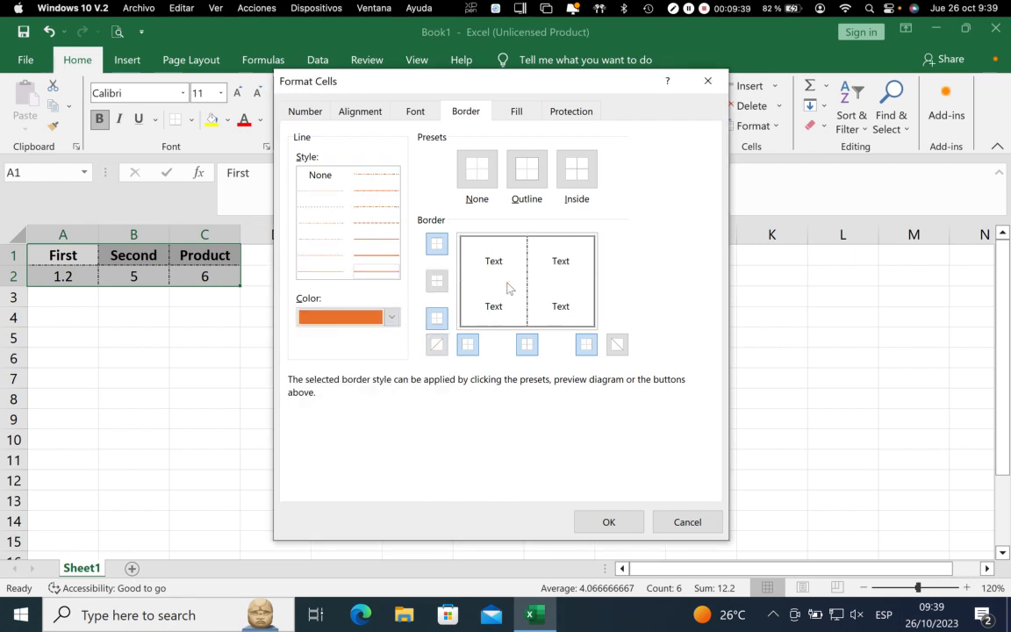
click(375, 208)
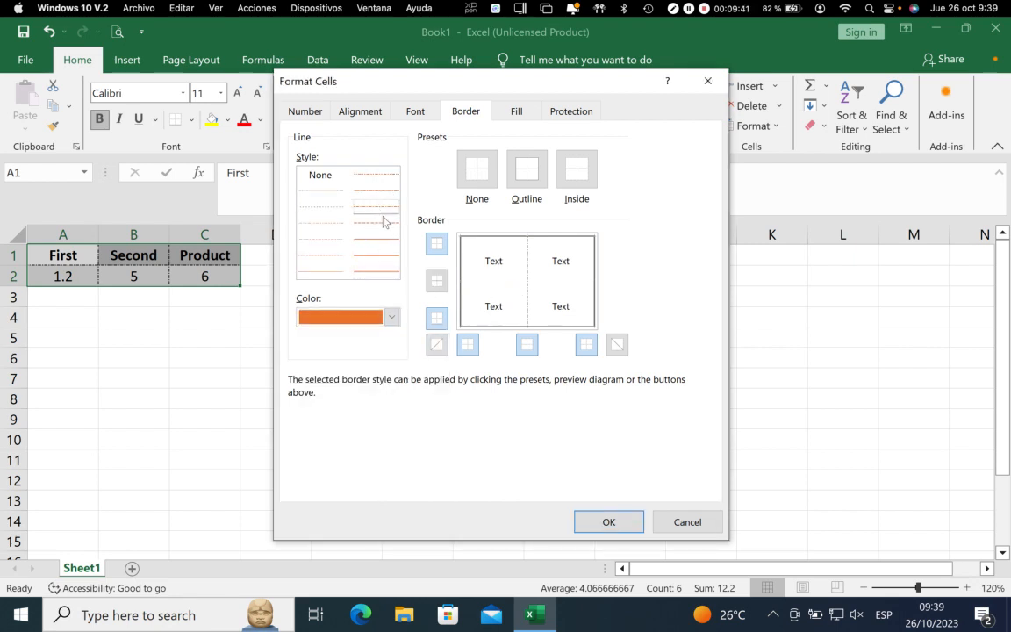
click(486, 281)
click(489, 282)
click(482, 264)
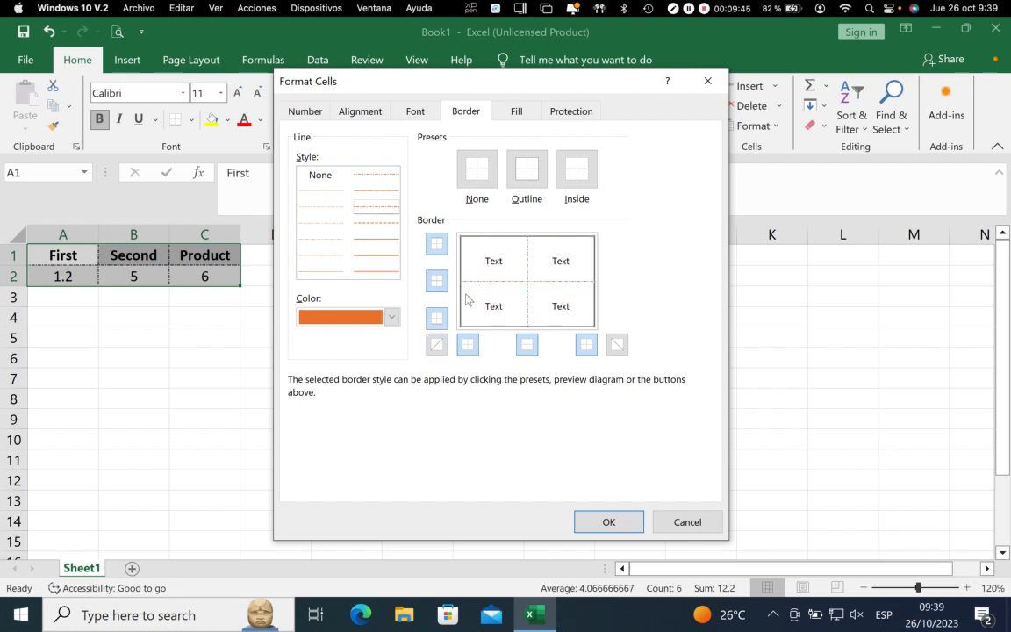
click(528, 345)
Try both diagonal borders in the same orange style on A1:C2, and undo the applied border changes
click(616, 345)
click(436, 346)
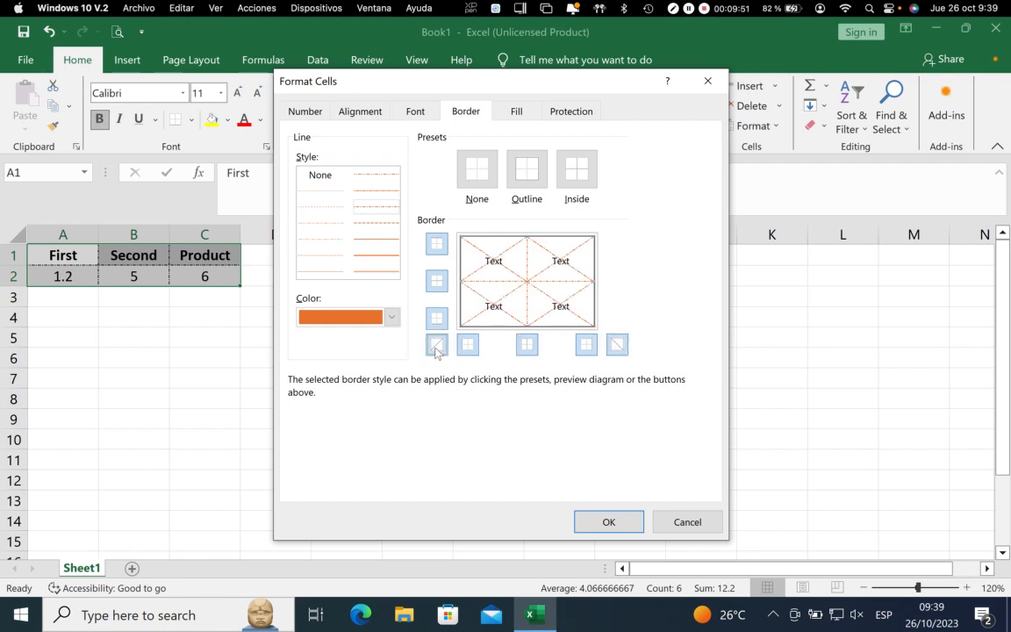
click(609, 521)
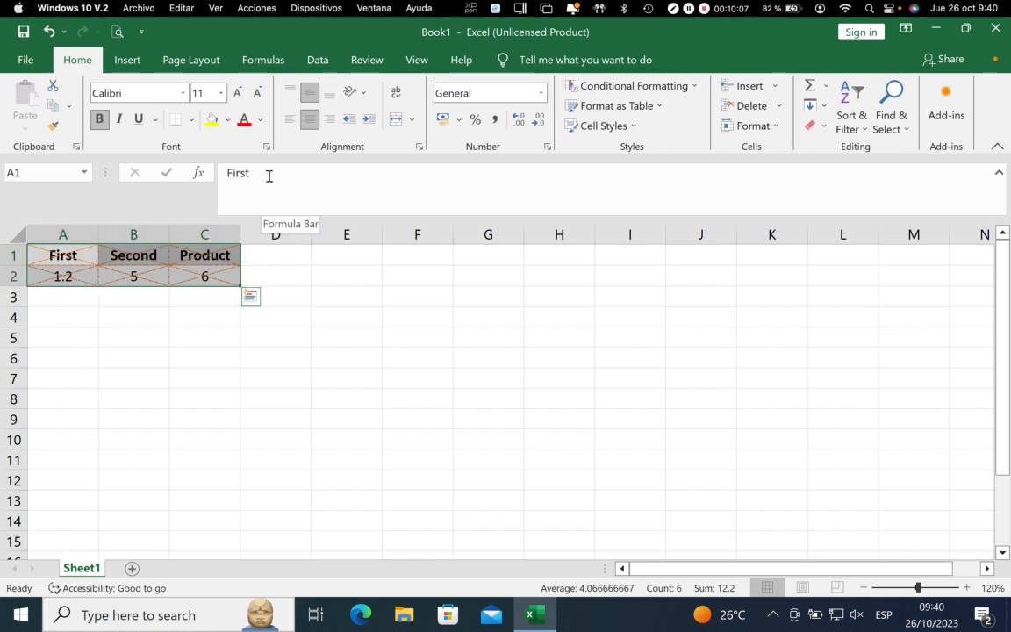
key(ctrl+z)
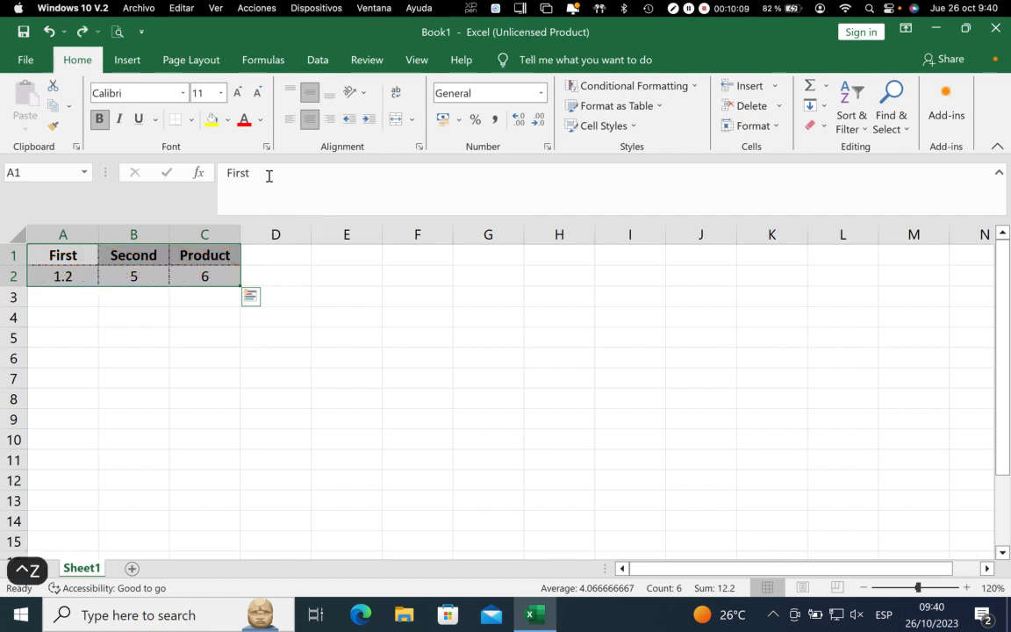
Recolour the dash-dot inside borders of A1:C2 green through Format Cells
click(419, 146)
click(464, 114)
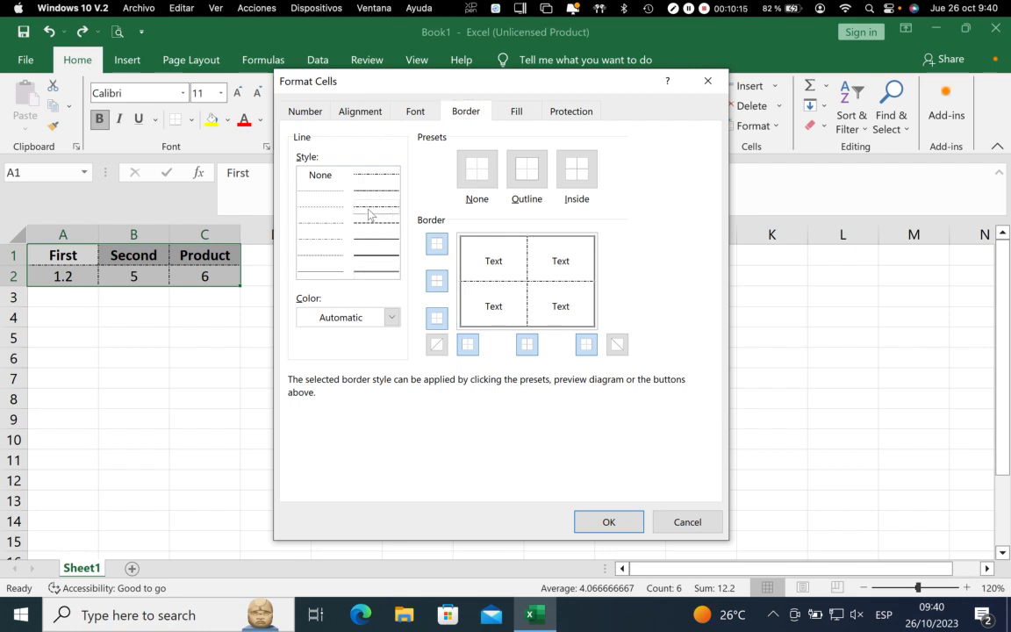
click(392, 317)
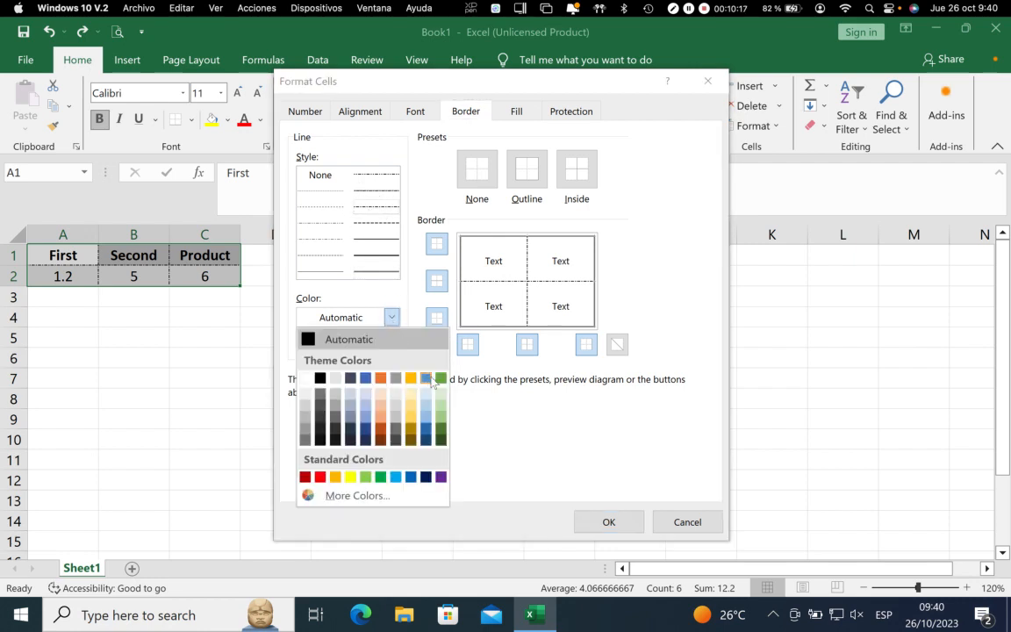
click(441, 377)
click(512, 291)
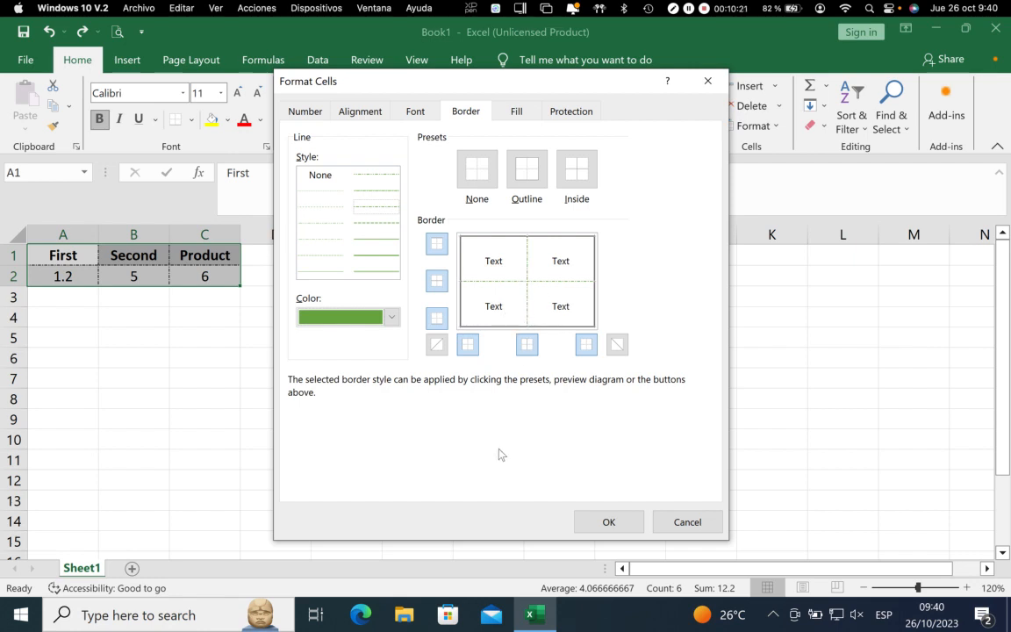
click(595, 521)
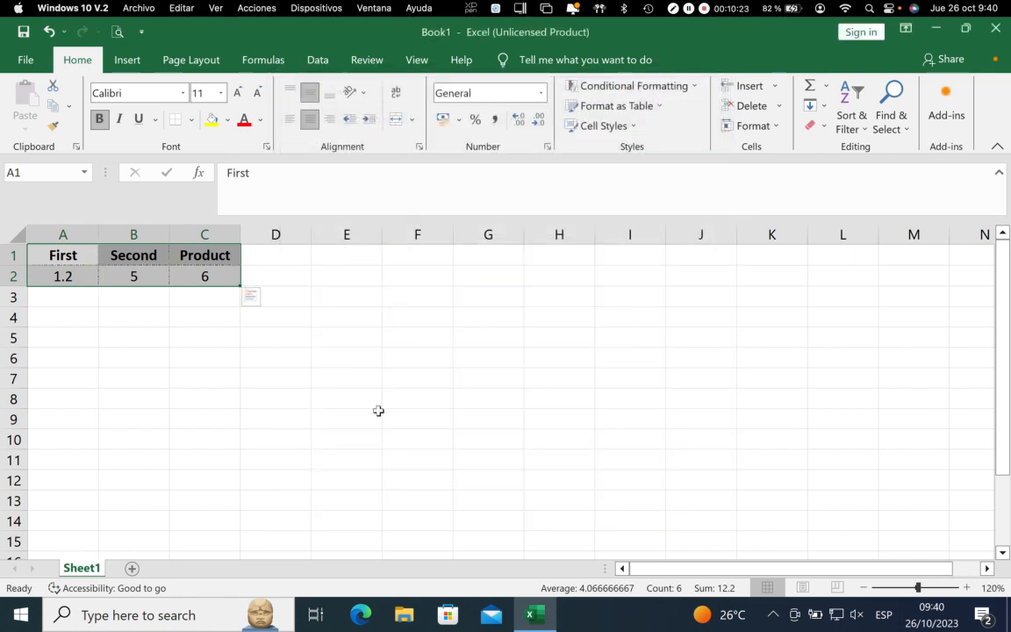
click(145, 338)
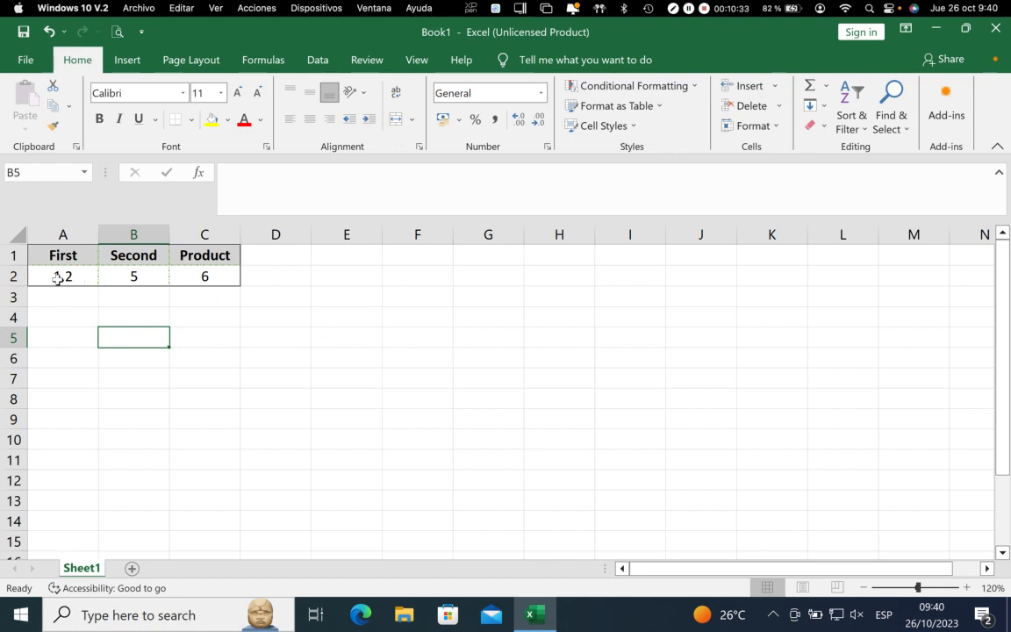
Format the product in C2 as Currency with the £ symbol and 2 decimal places
click(201, 277)
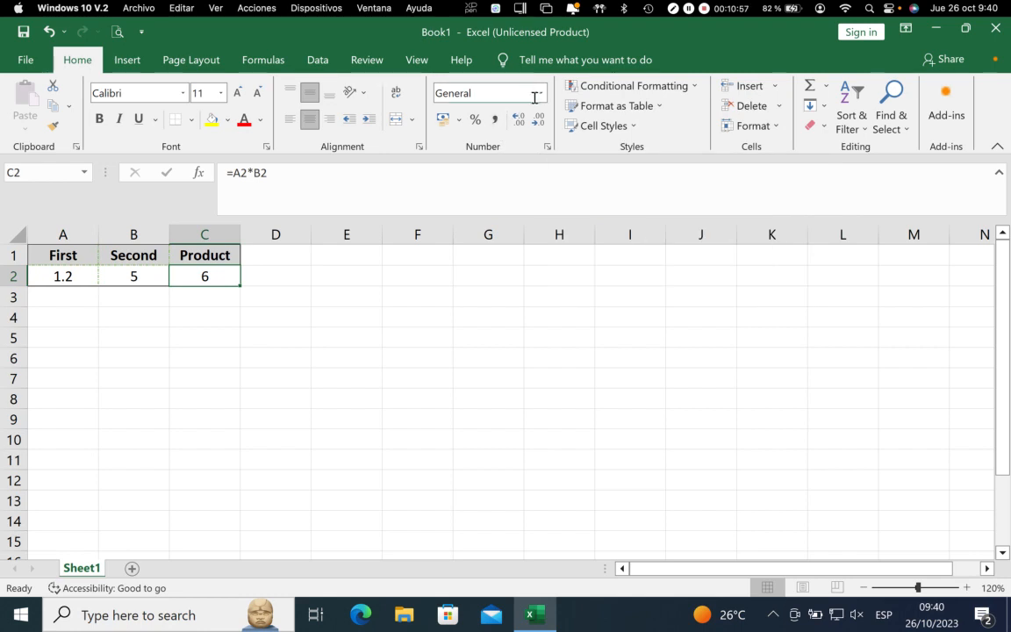
click(488, 93)
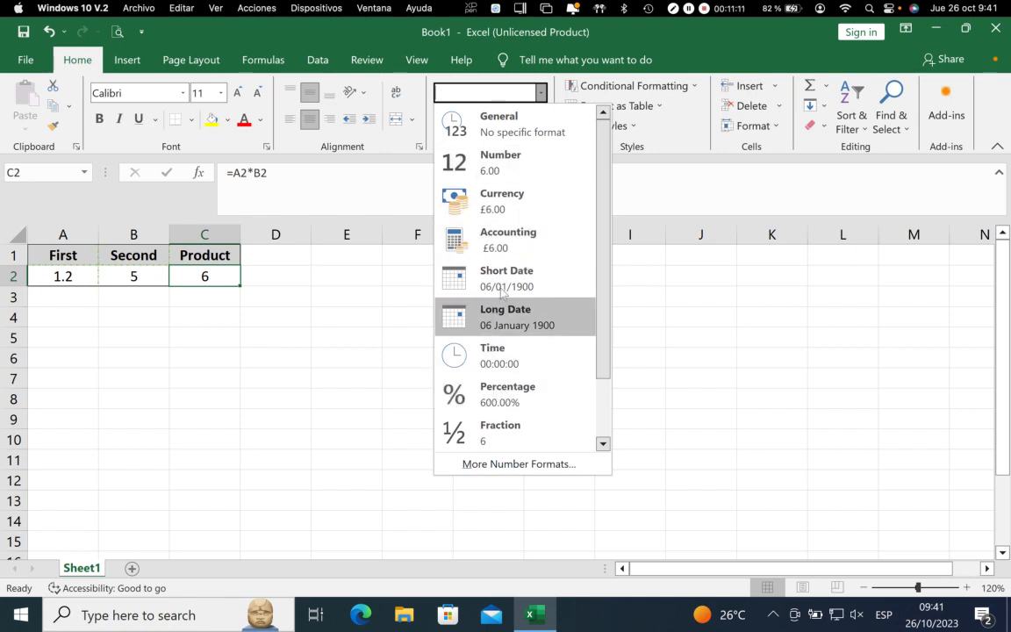
click(484, 209)
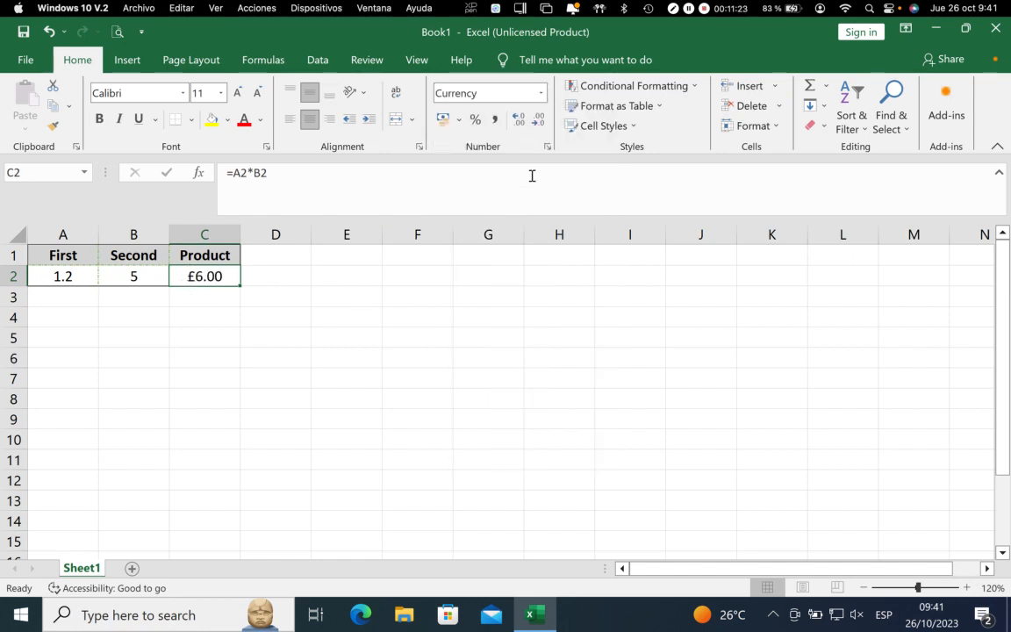
click(547, 147)
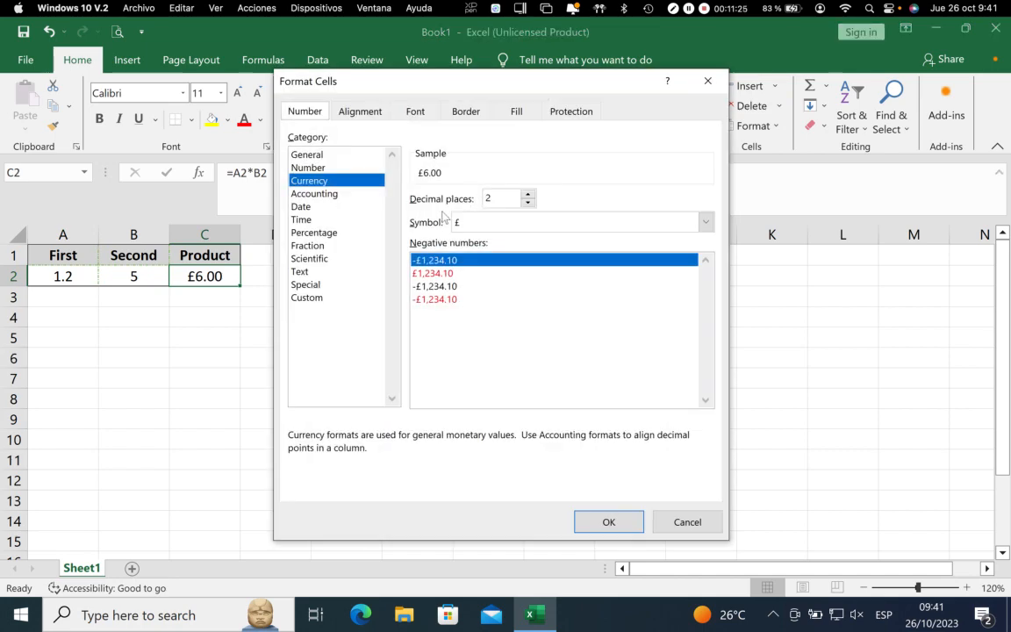
click(609, 521)
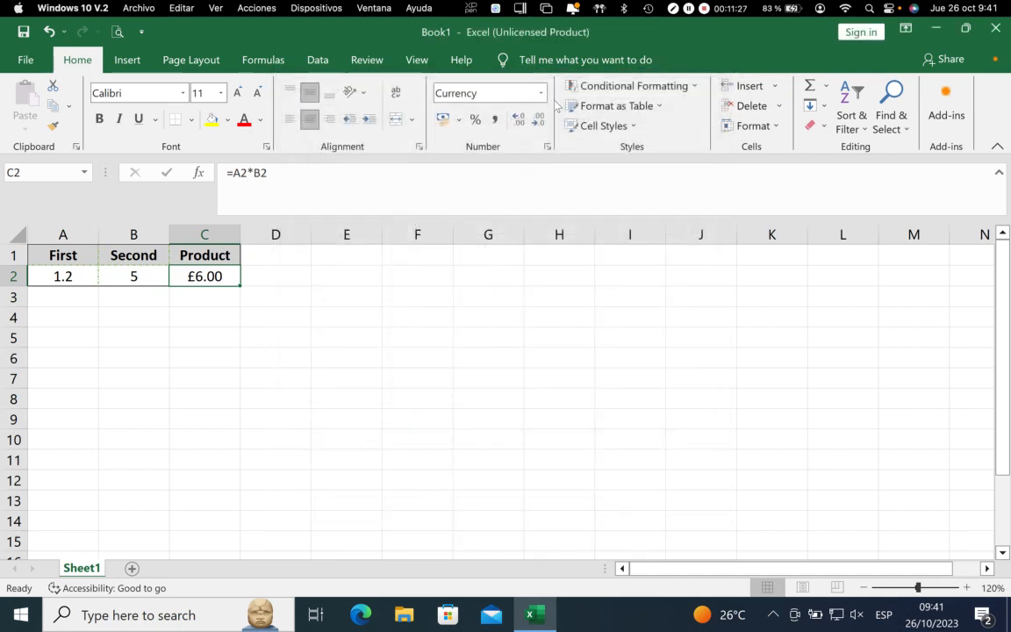
Look through the number format categories for C2 and set its Currency symbol to € Spanish (Spain)
click(542, 93)
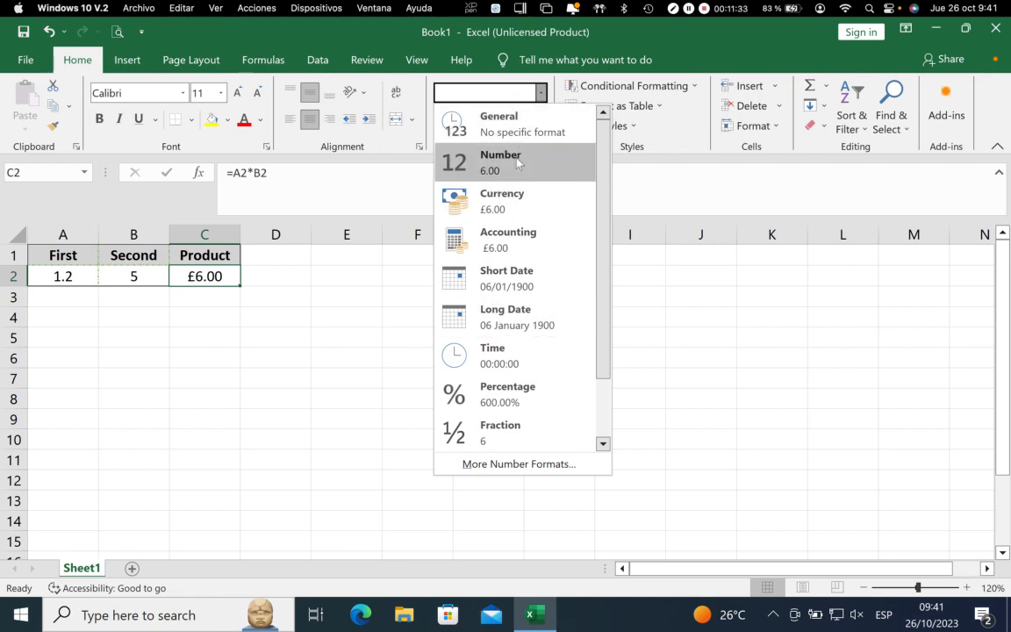
click(366, 312)
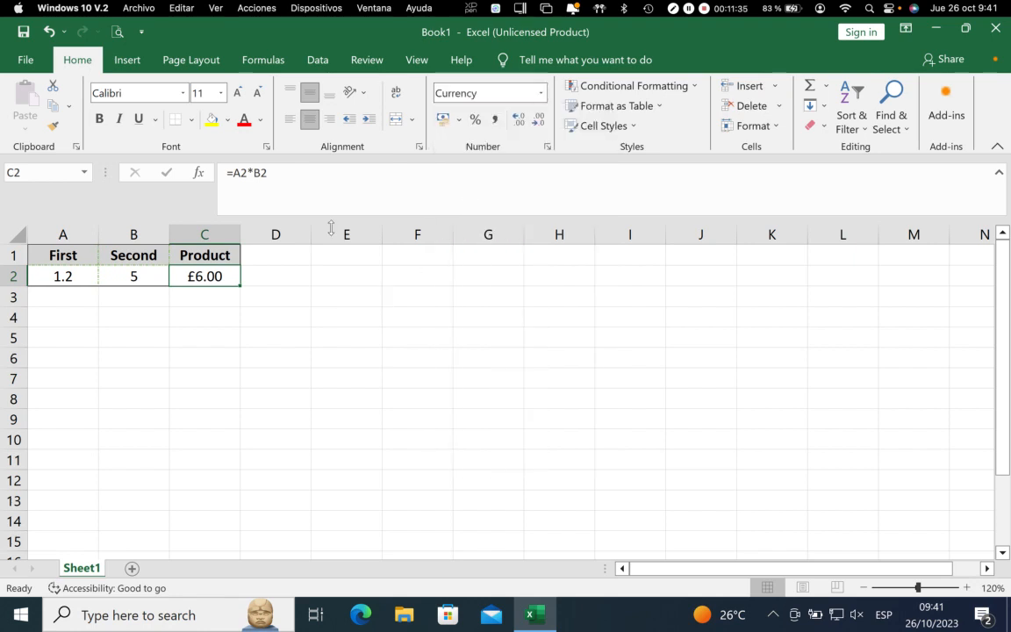
click(547, 146)
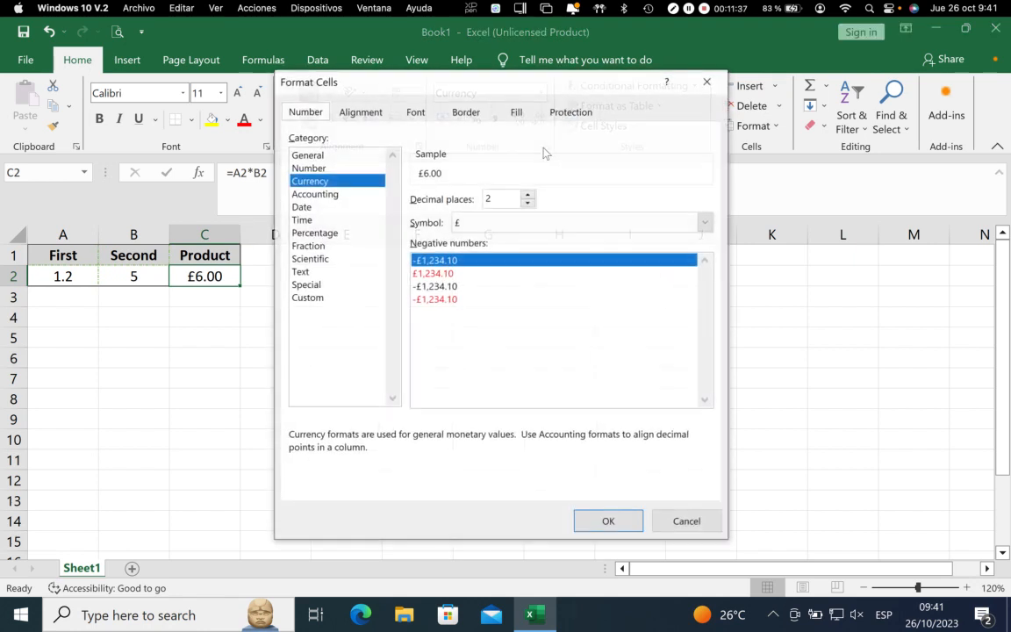
click(307, 156)
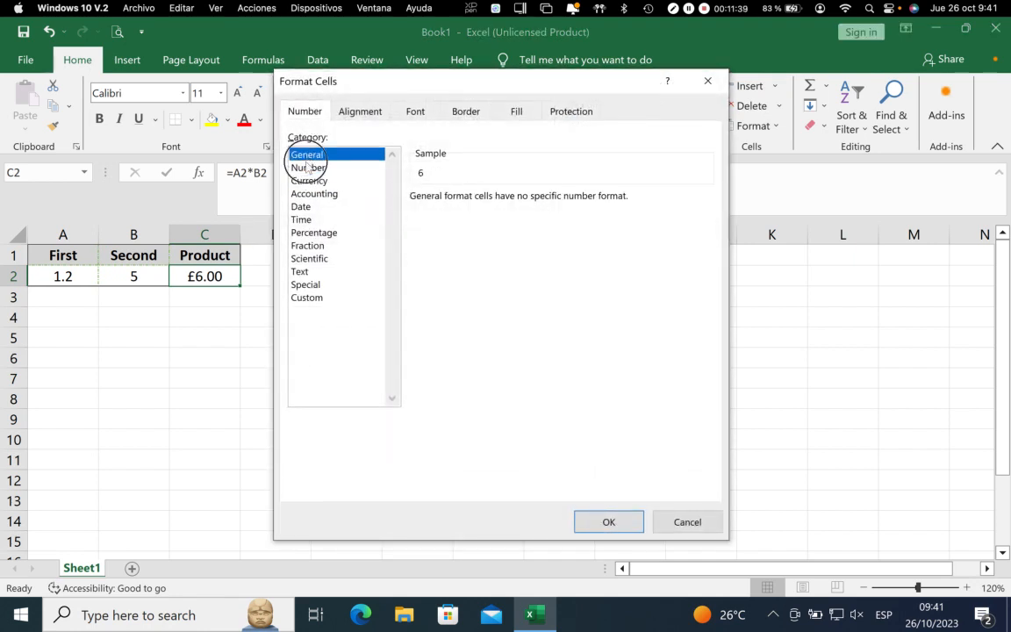
click(309, 167)
click(307, 180)
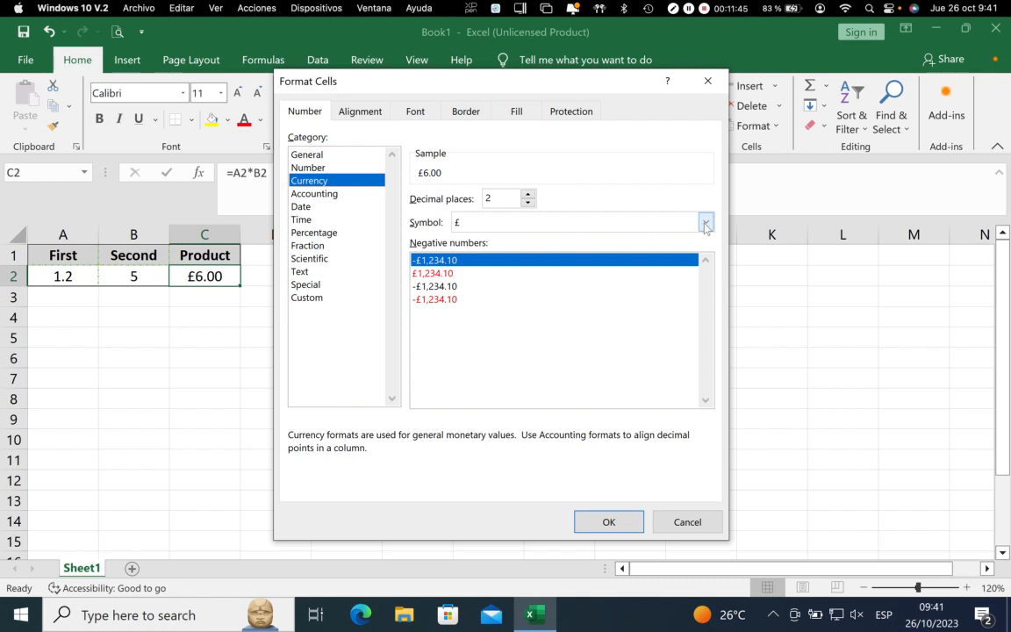
click(706, 225)
scroll(538, 320, down, 1)
scroll(538, 320, down, 8)
scroll(539, 320, down, 9)
scroll(538, 320, down, 2)
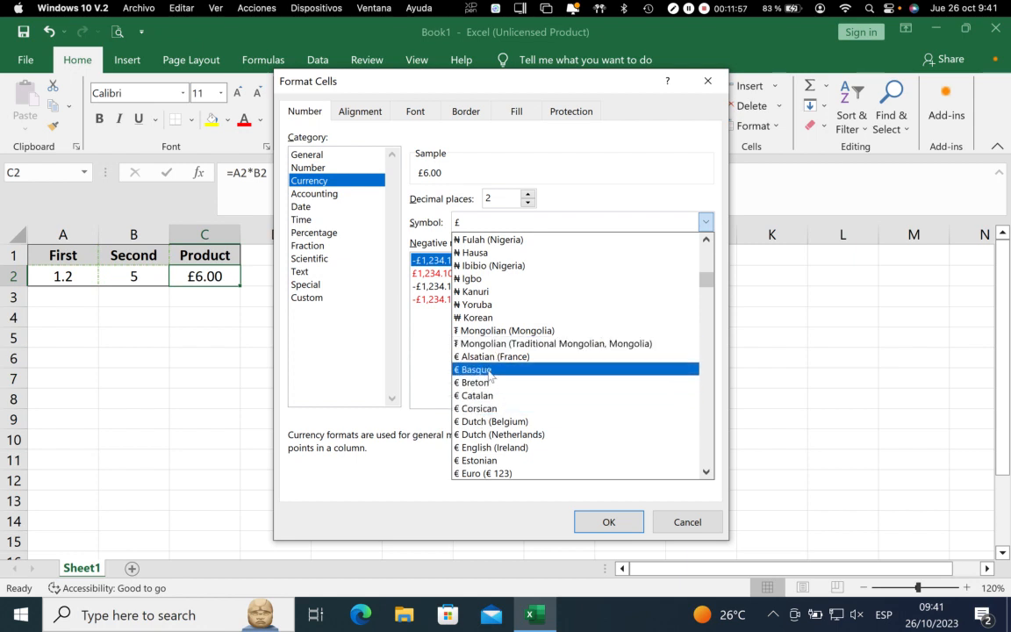
scroll(491, 381, down, 2)
scroll(490, 386, down, 1)
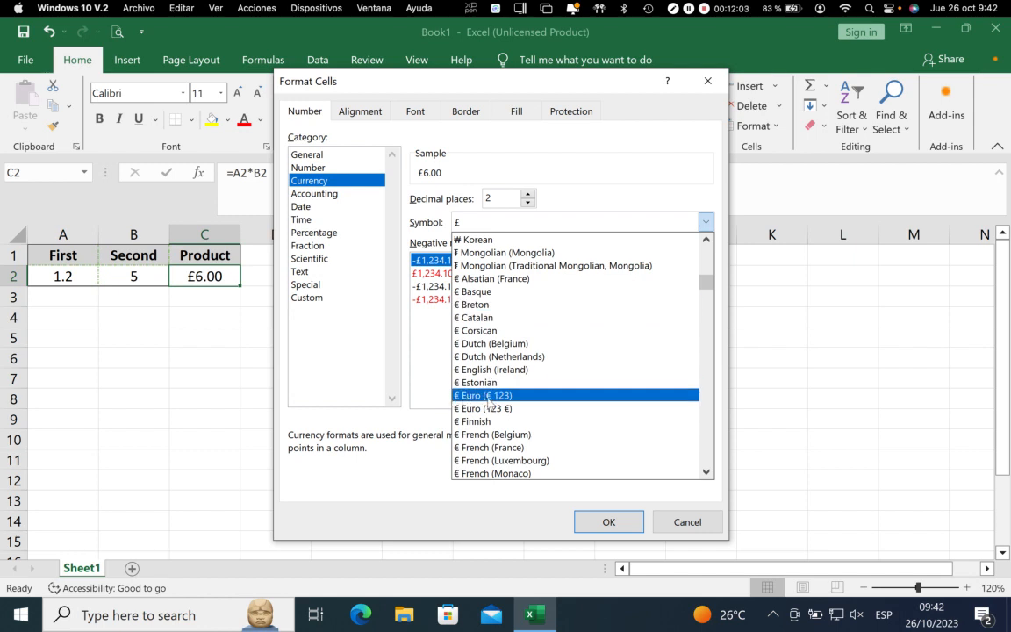
scroll(483, 411, down, 5)
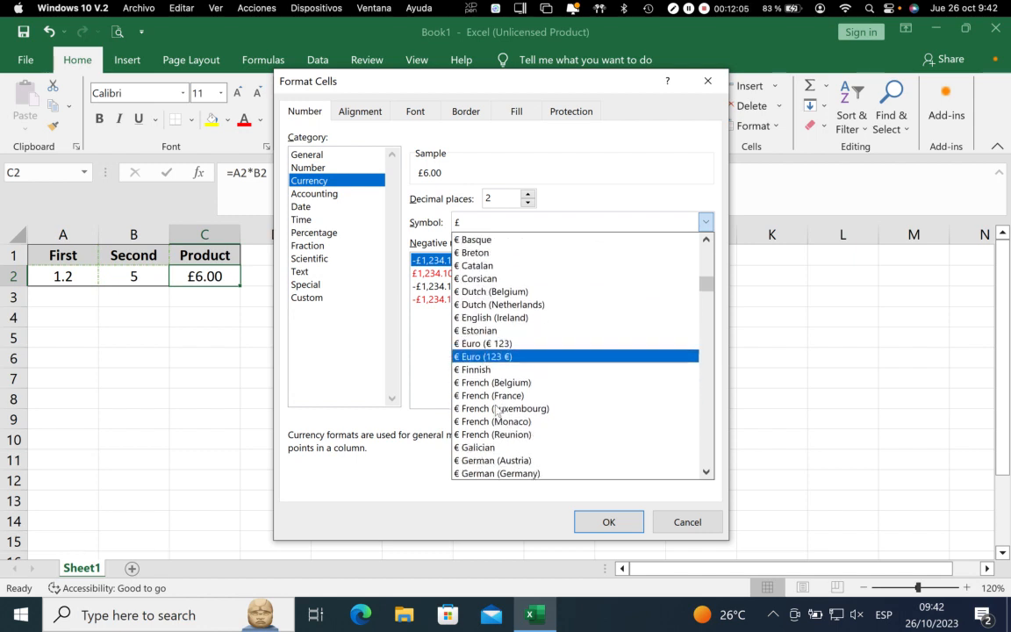
scroll(497, 411, down, 2)
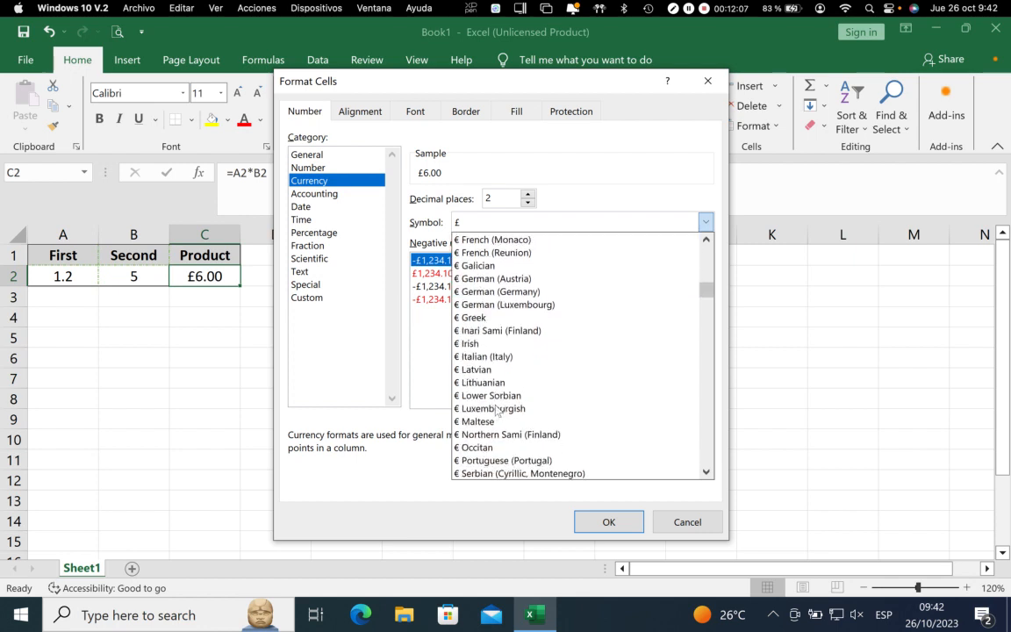
scroll(518, 413, down, 1)
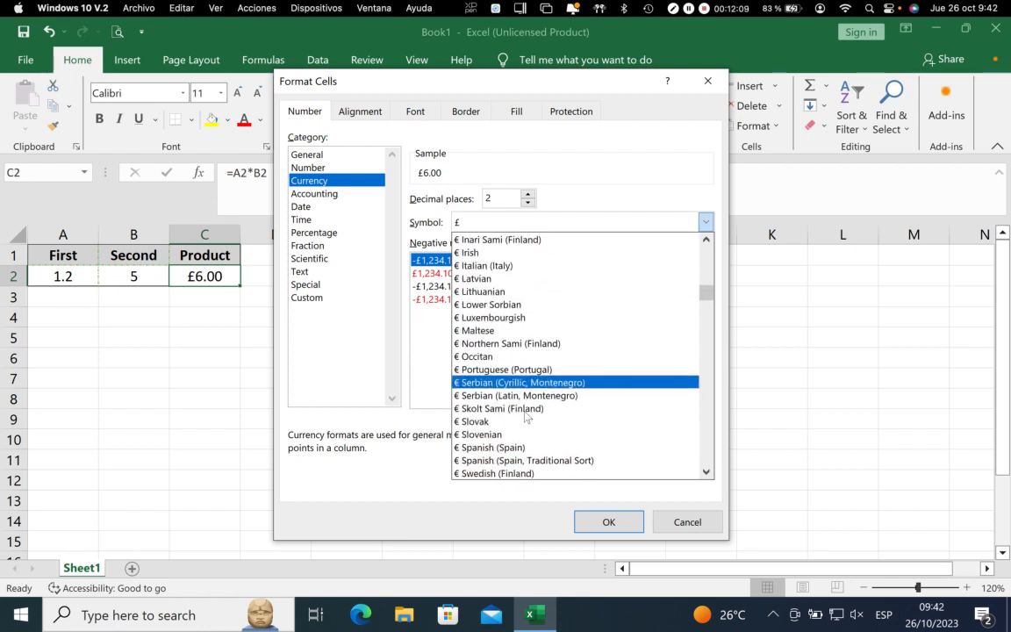
scroll(525, 414, down, 1)
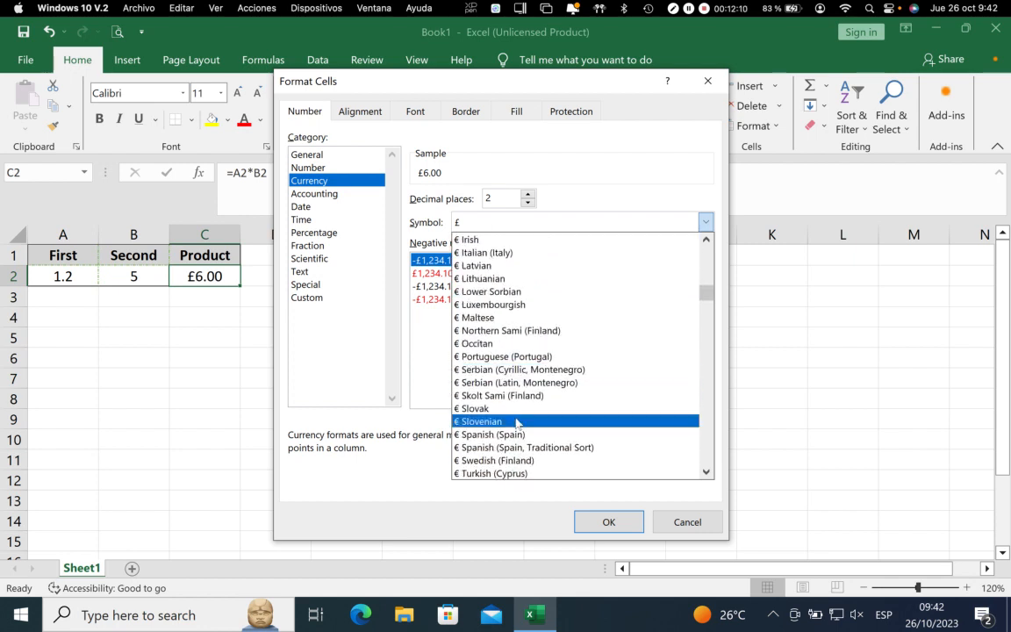
click(474, 435)
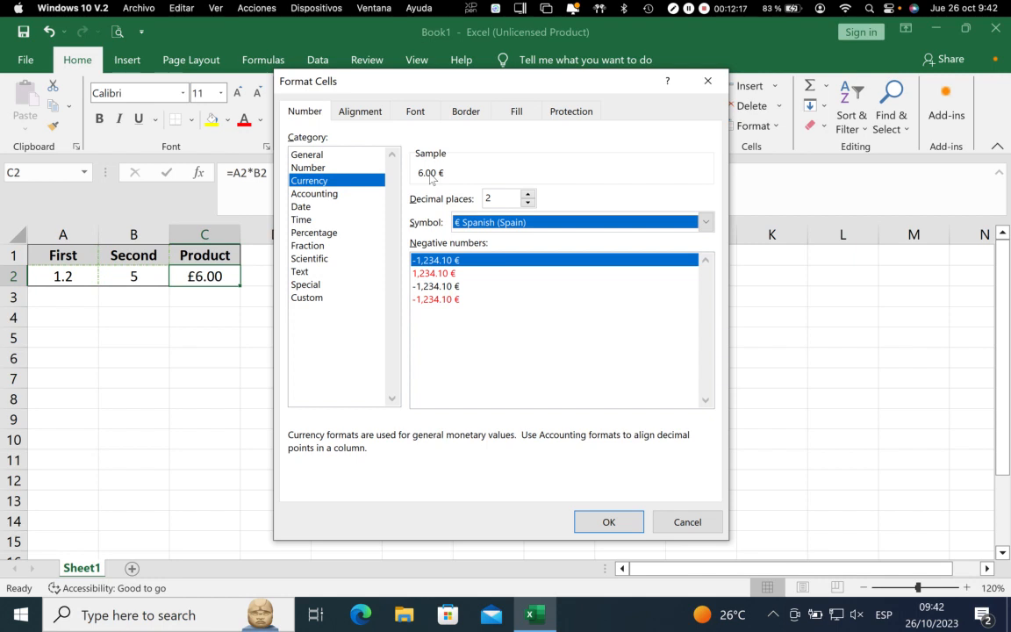
click(615, 522)
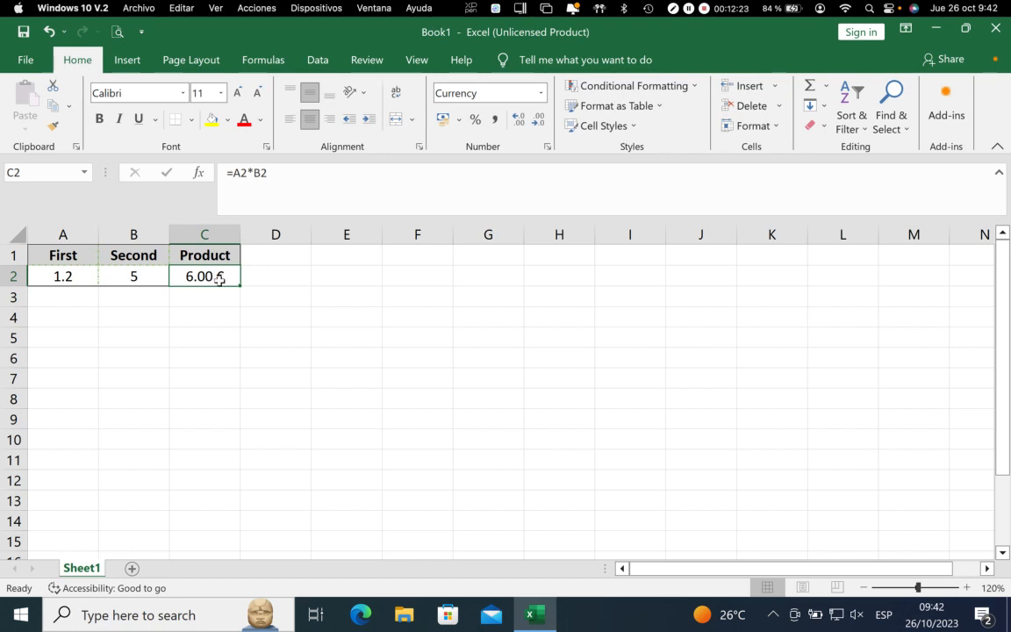
Switch C2's currency symbol to € Euro (€ 123) in Format Cells
click(546, 146)
click(496, 224)
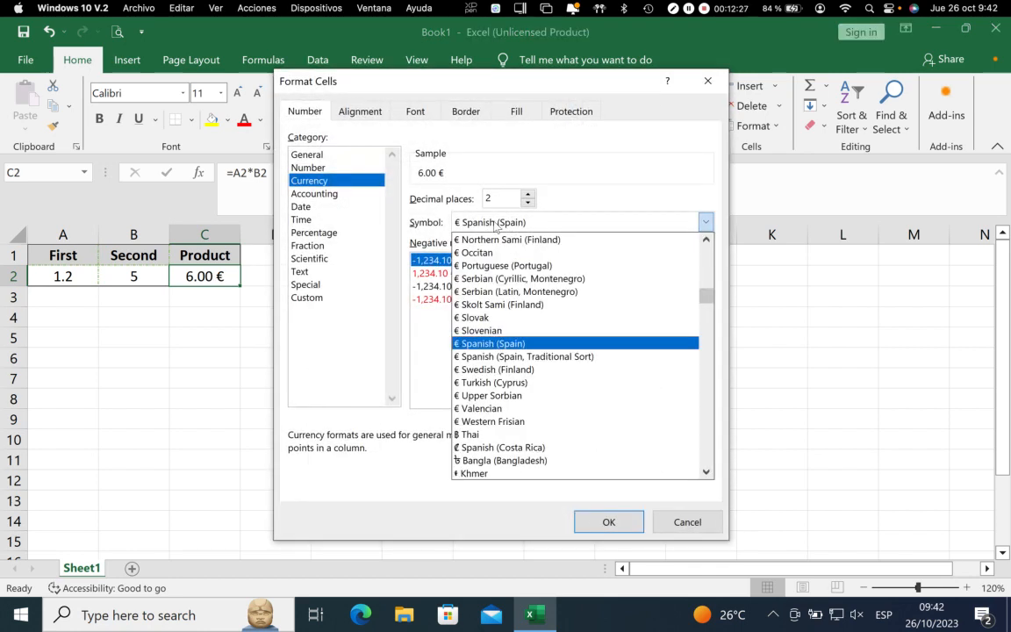
scroll(497, 299, up, 2)
scroll(496, 299, up, 7)
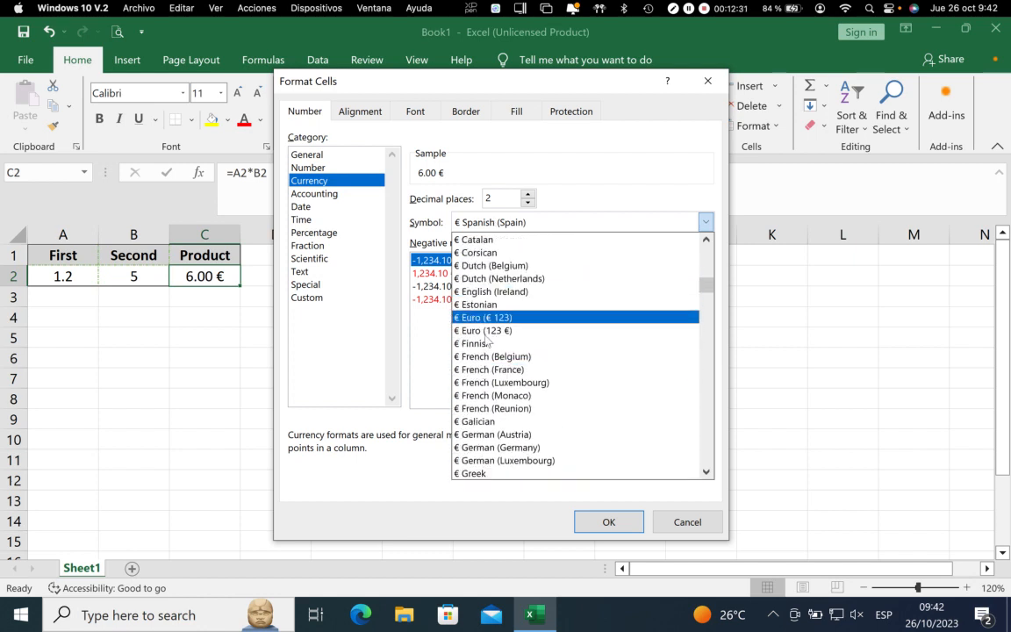
click(492, 317)
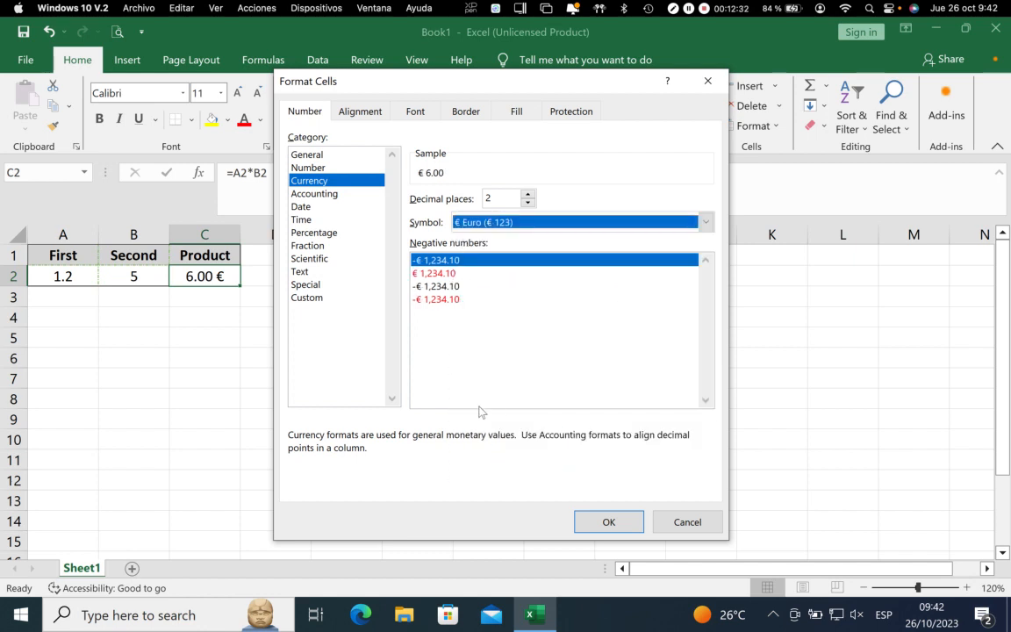
click(590, 518)
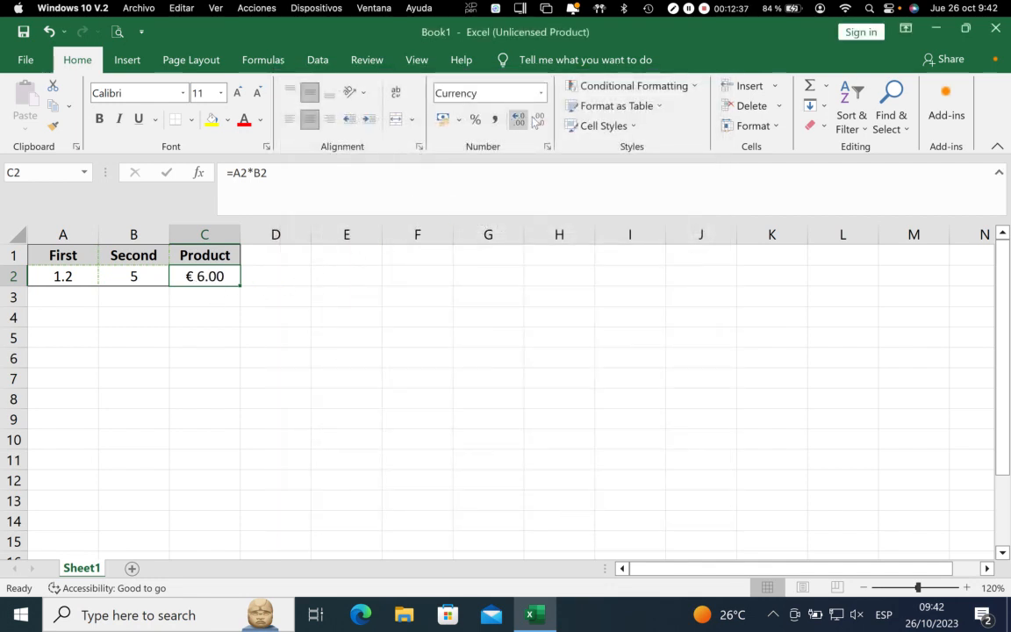
Reset C2 to the General format, and raise its decimals to two places and back to zero
click(488, 91)
click(492, 123)
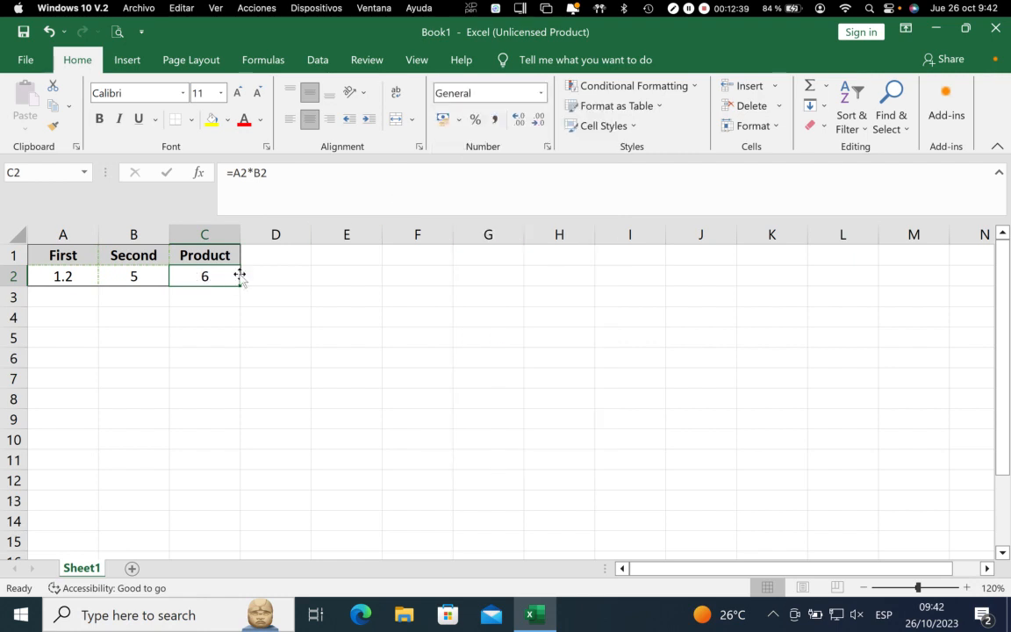
click(519, 124)
click(519, 125)
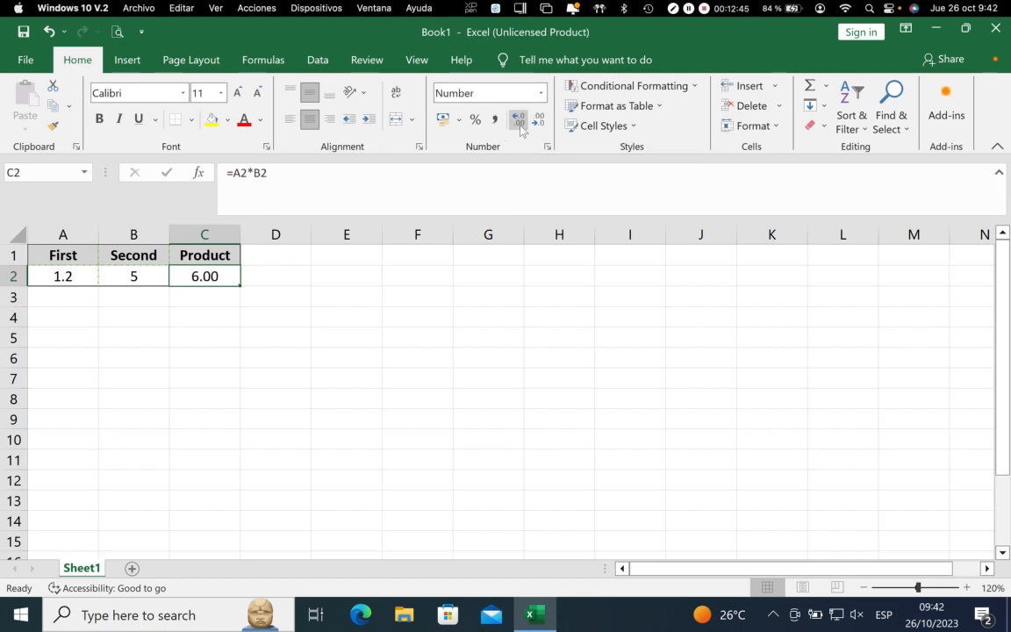
click(535, 121)
click(536, 120)
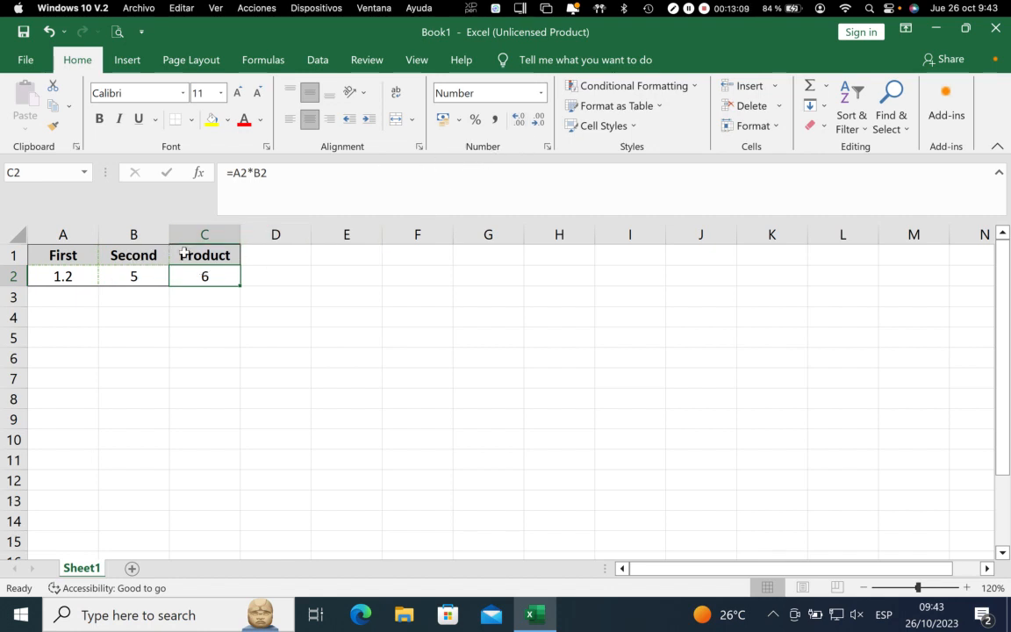
Try adding more decimal places to the product in C2, and remove them down to a whole number
click(517, 119)
click(517, 119)
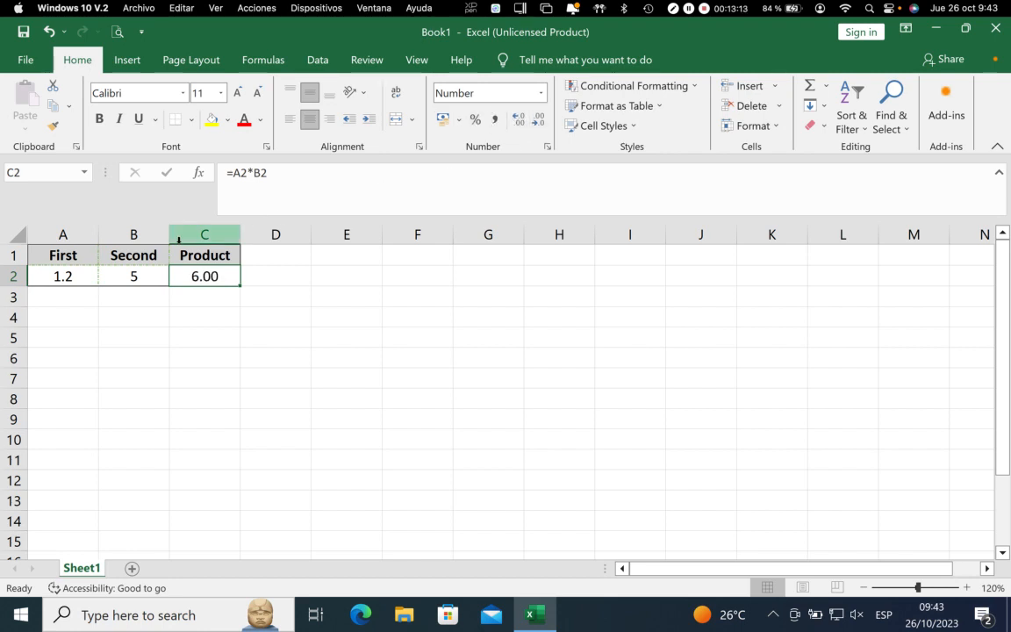
click(517, 118)
click(517, 119)
click(538, 118)
click(538, 118)
click(539, 119)
click(538, 118)
Wrap the product formula in C2 in the INT function, giving =INT(A2*B2), and reselect the cell
click(136, 276)
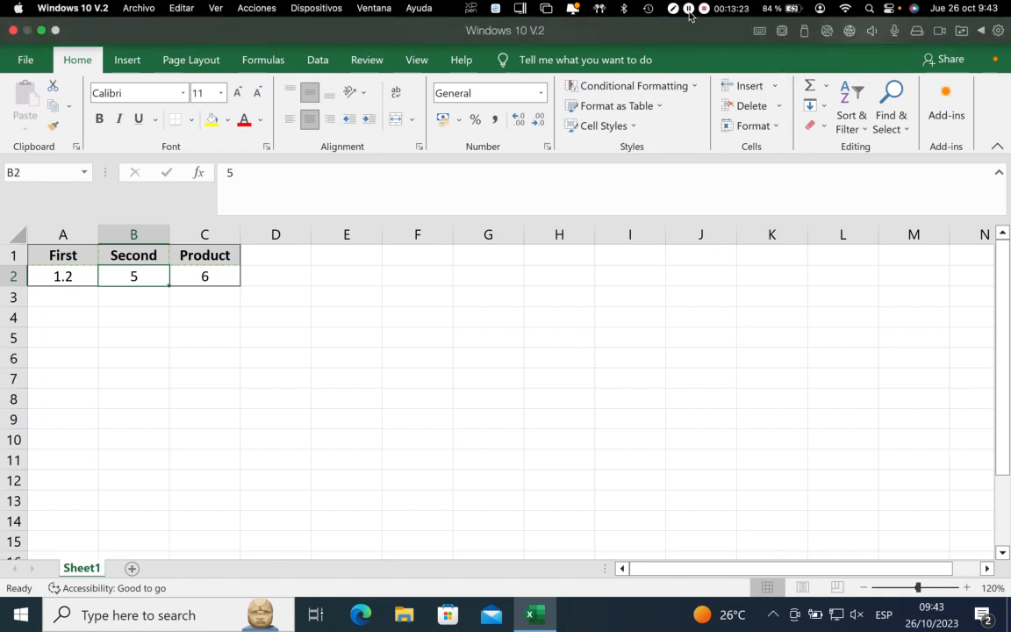
key(Right)
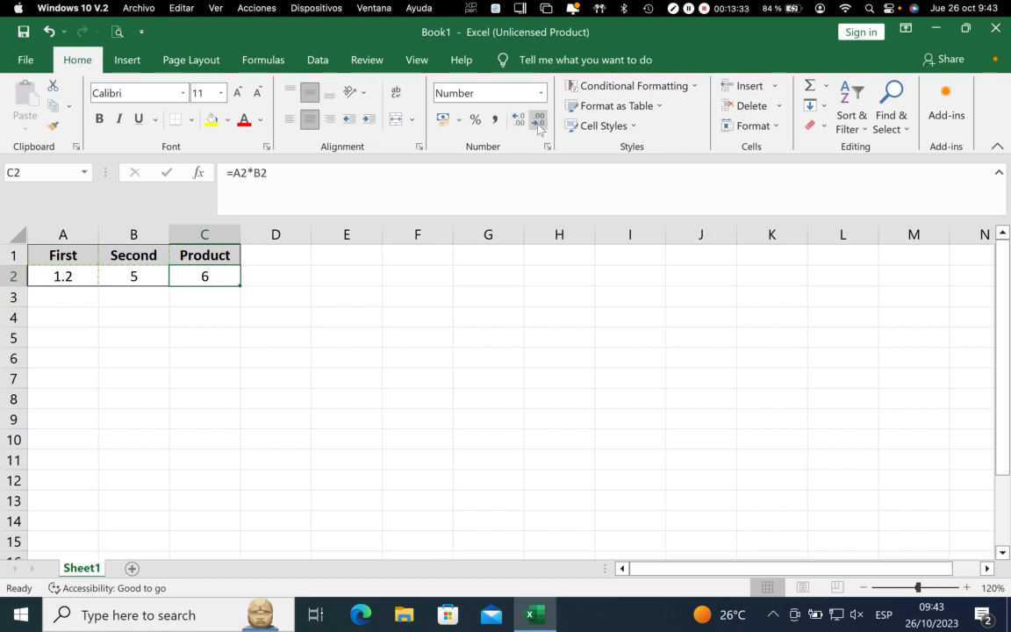
click(247, 174)
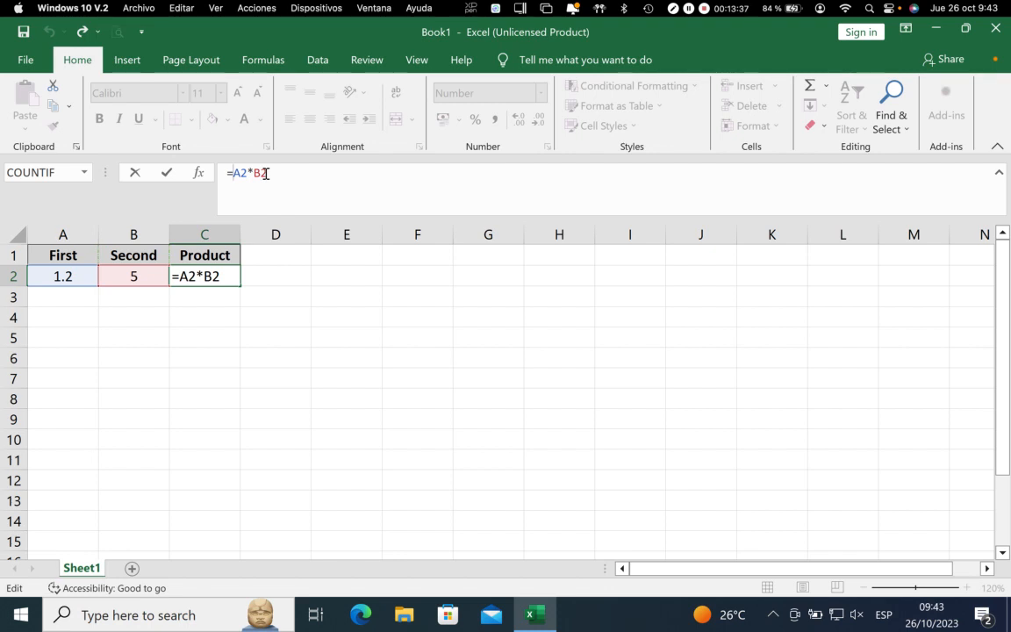
text(int(A2*B2)
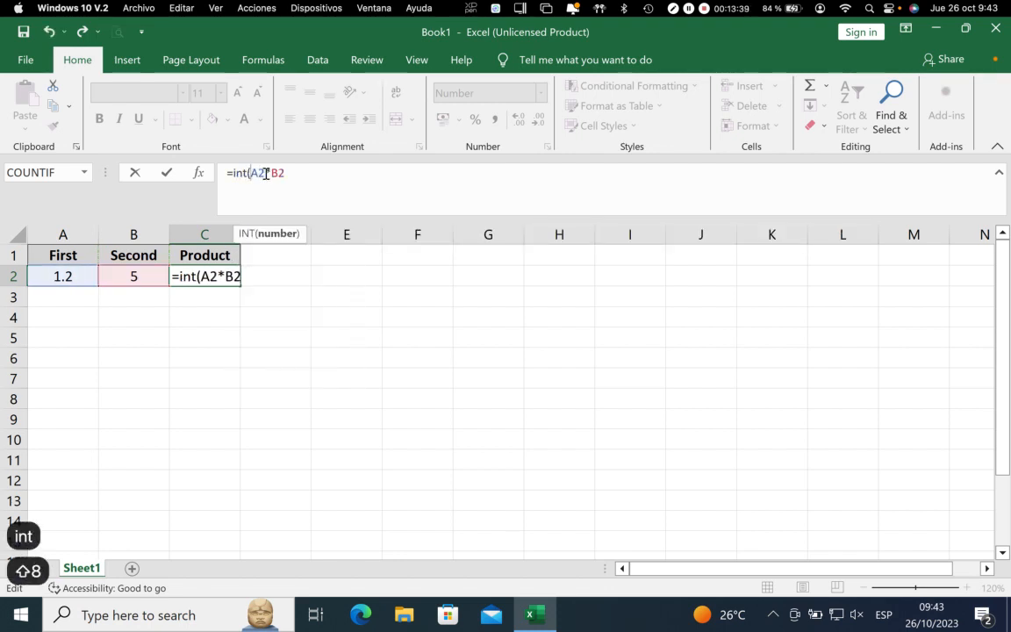
text())
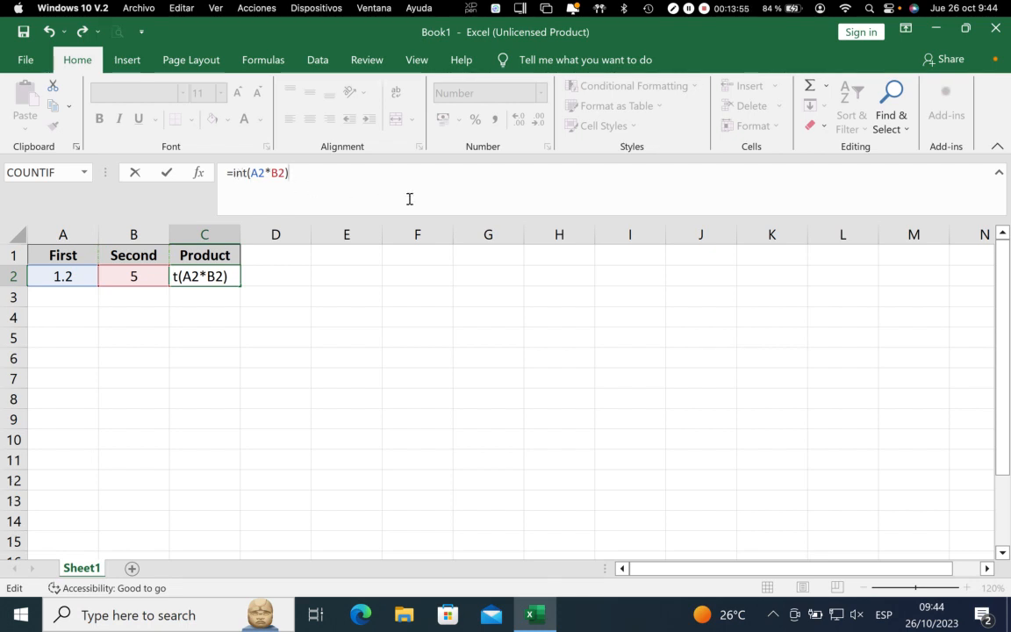
key(Return)
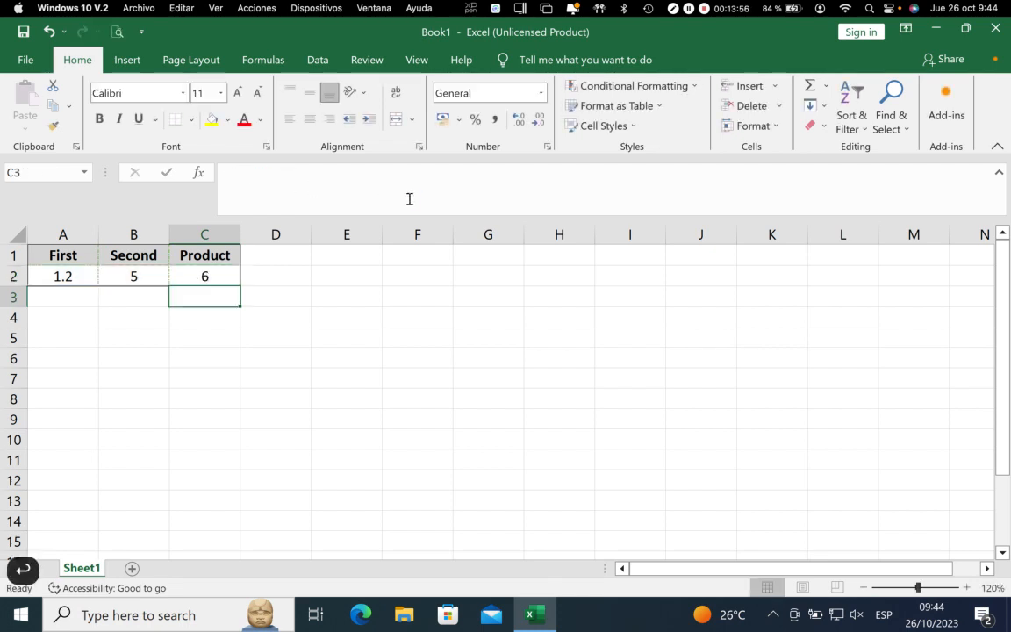
click(205, 271)
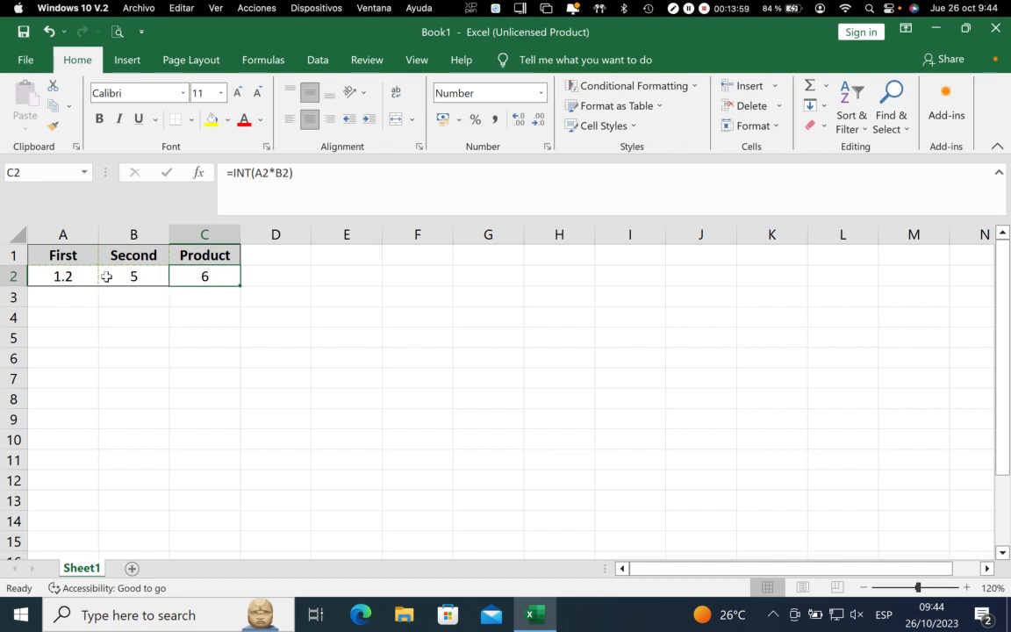